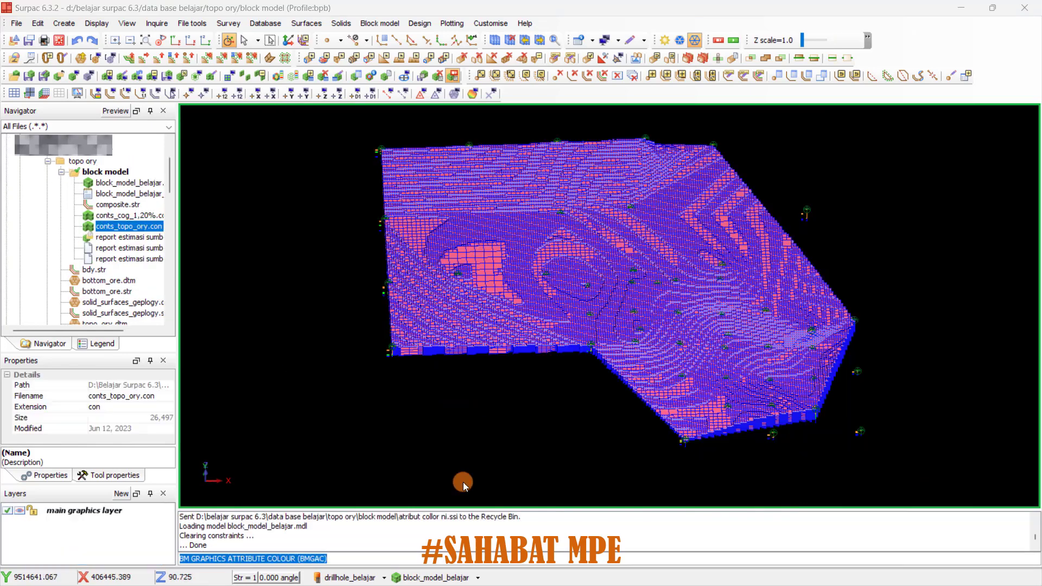
Set the block model's colour-by-attribute ranges for ni to 1.20;1.64;1.65;1.85;1.86;3.99 and refresh the colour table
left_click(429, 578)
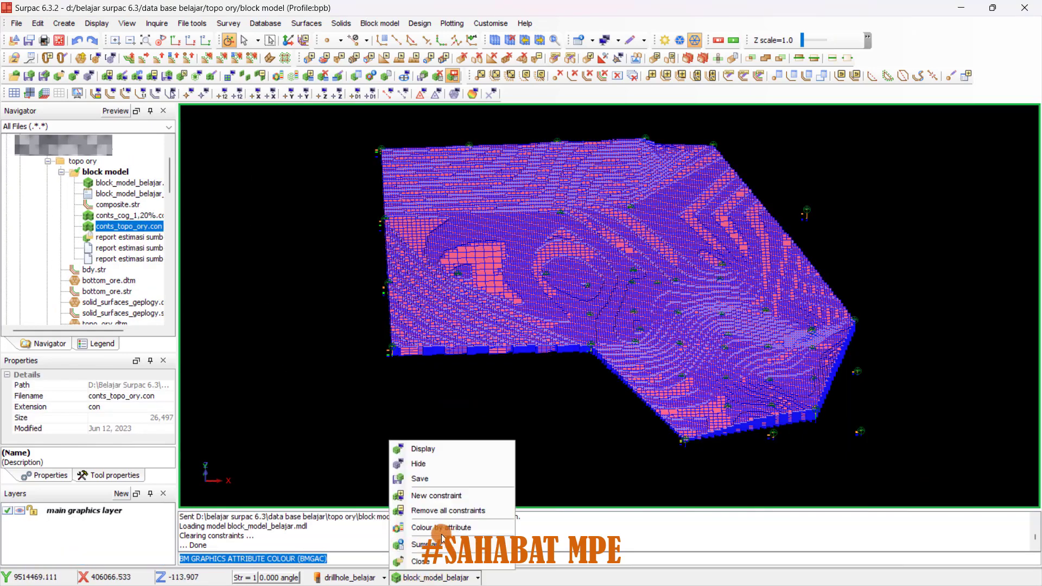
left_click(452, 528)
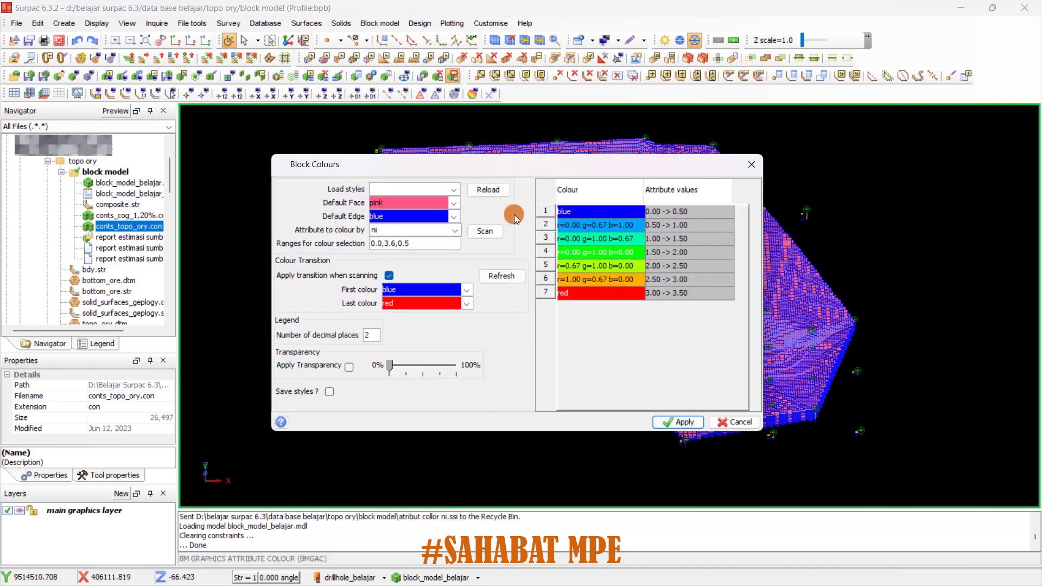
left_click(487, 231)
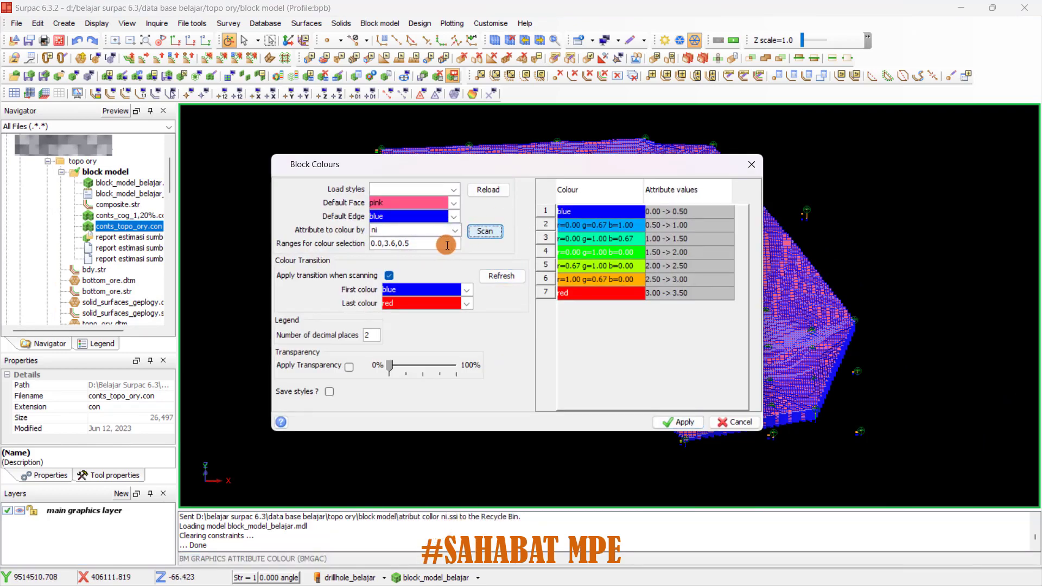
double_click(432, 244)
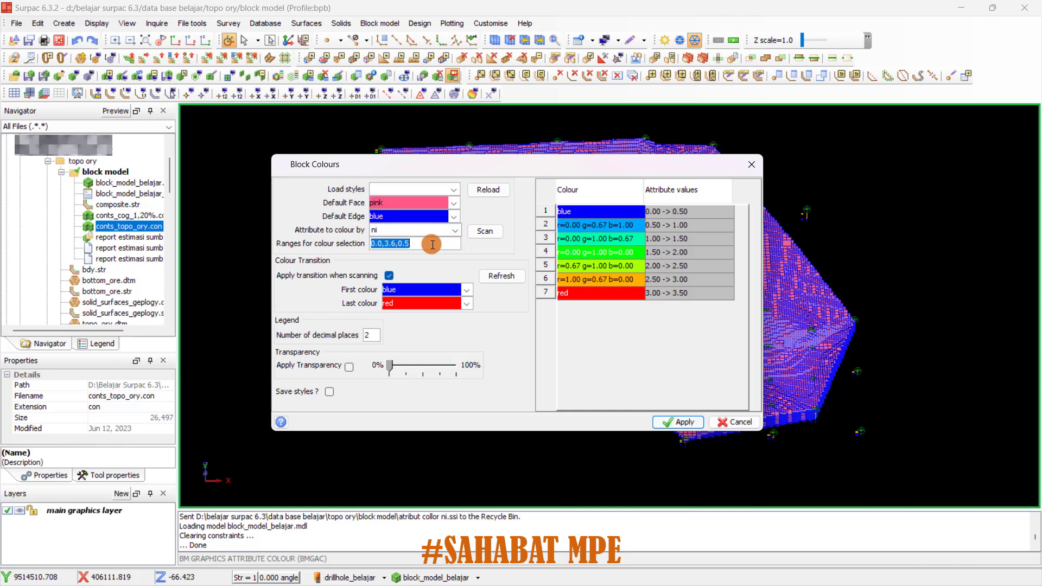
type("1.20;1.64;1.65;1")
type(".75")
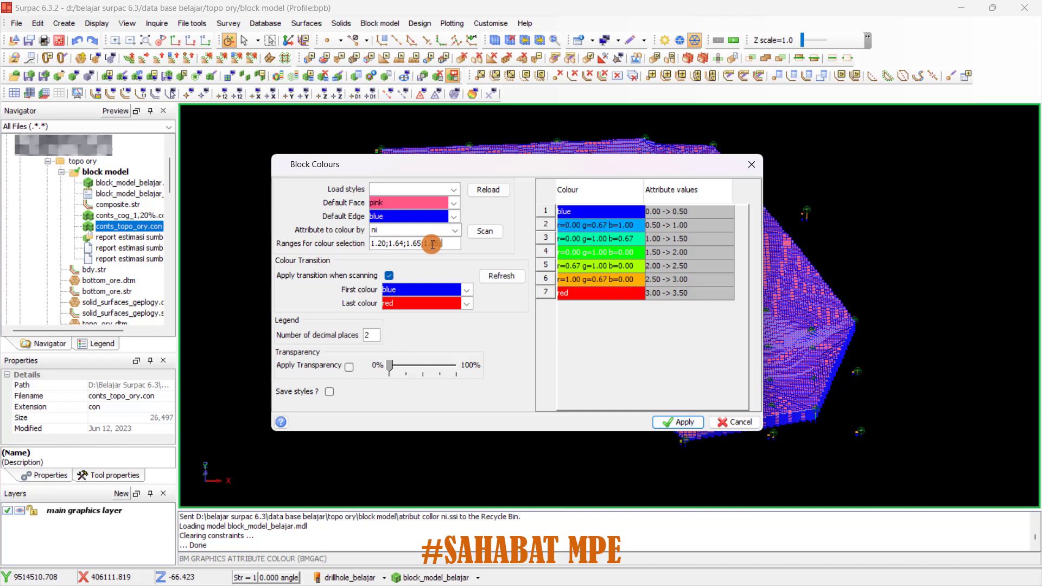
type(";1.86;3.99")
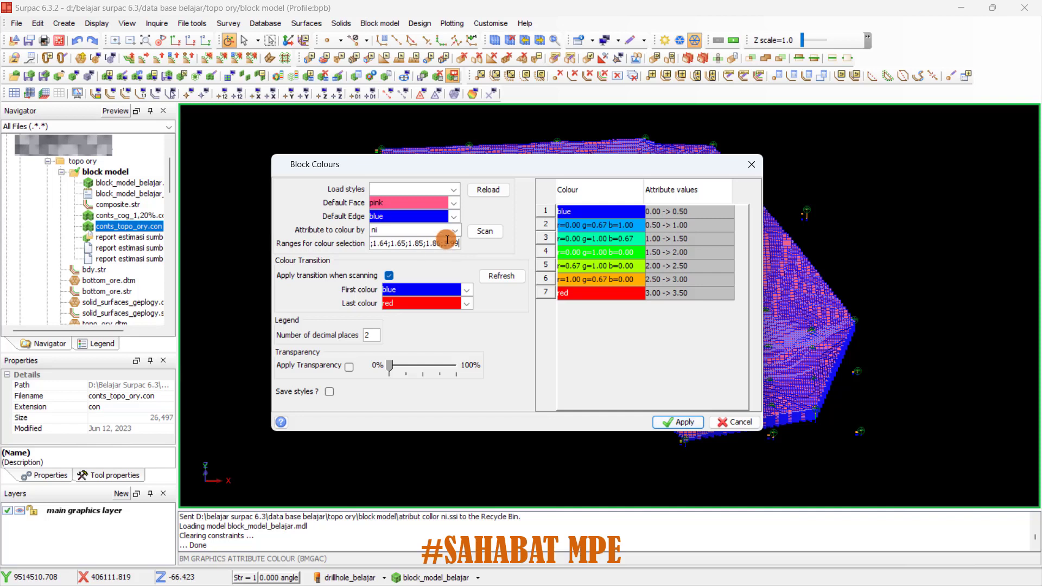
left_click(498, 273)
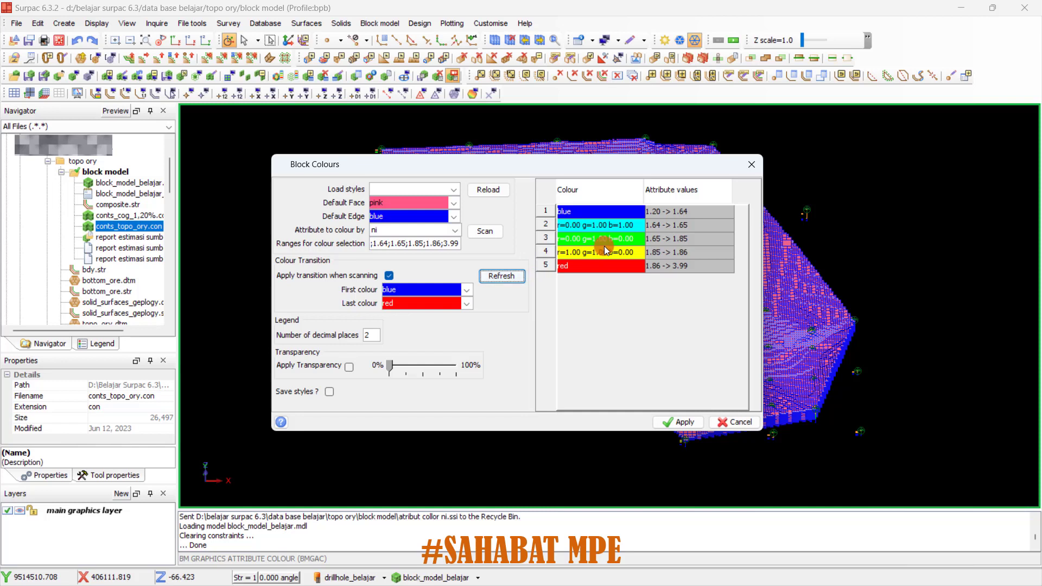
Set the colour of the 1.20 -> 1.64 range to dark red
left_click(613, 210)
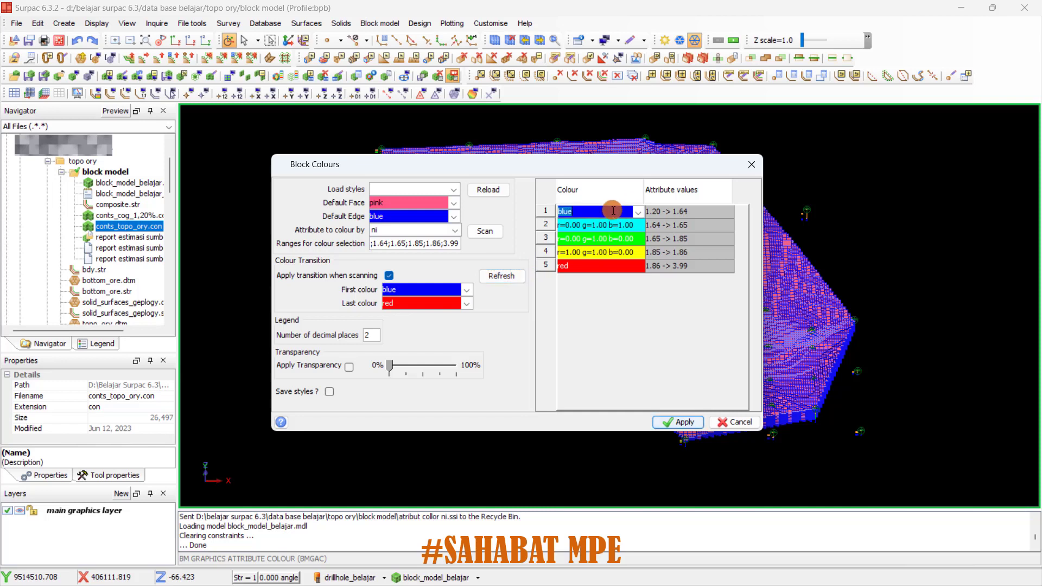
type("dark")
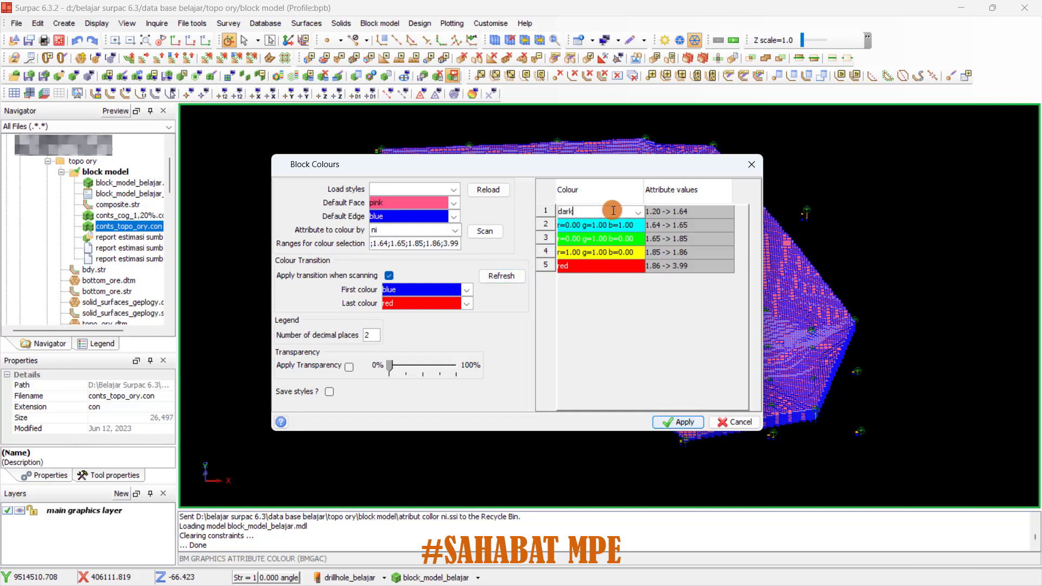
type(" red")
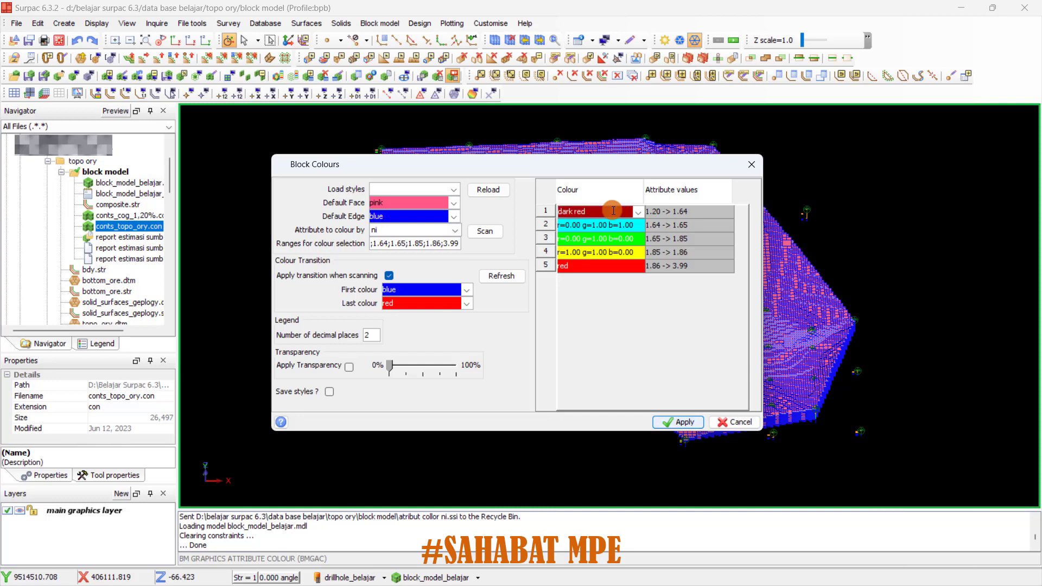
Set the colour of the 1.64 -> 1.65 and 1.65 -> 1.85 ranges to dark yellow
left_click(621, 226)
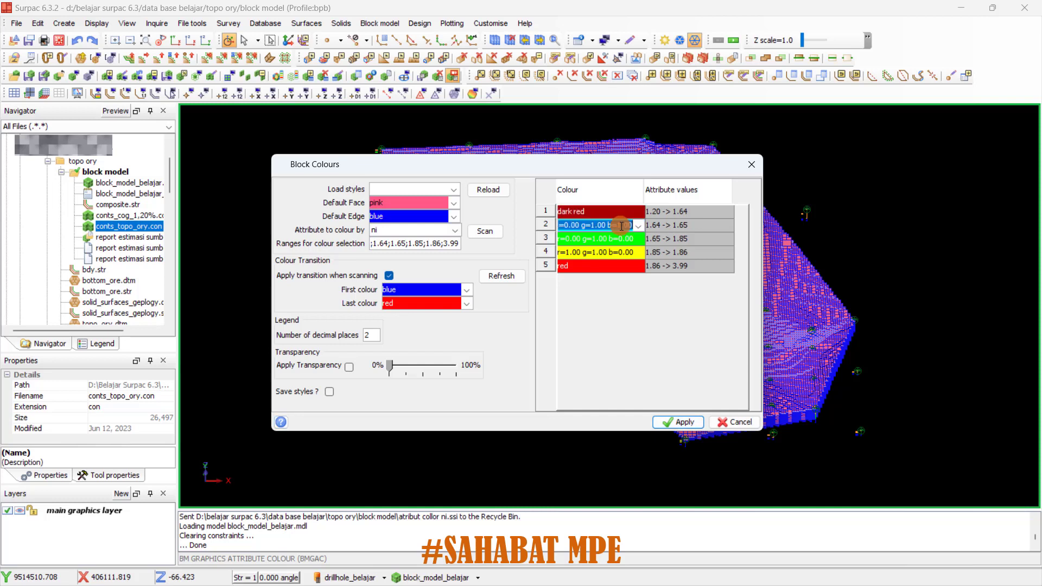
type("dark")
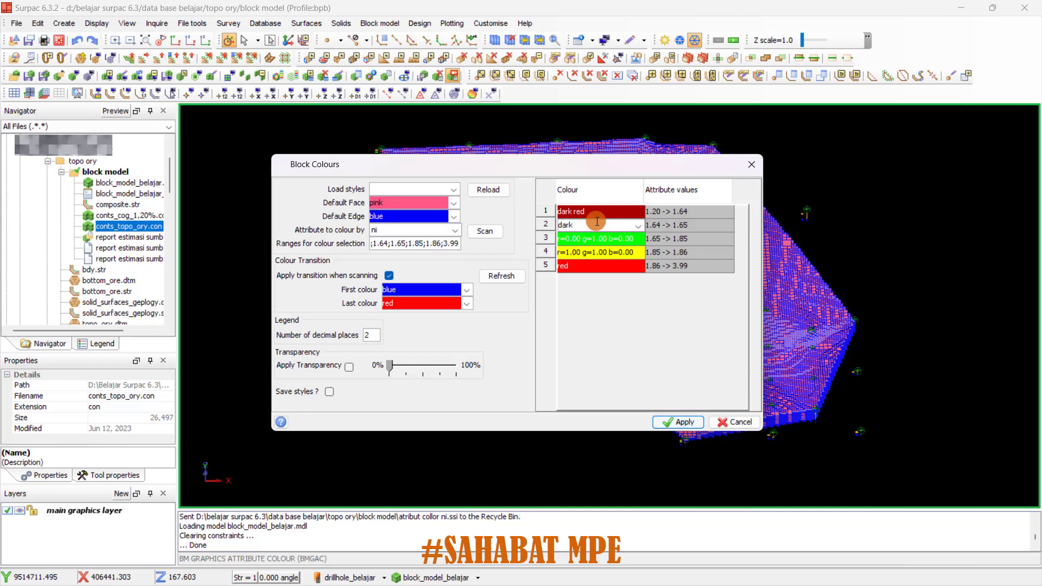
type("yellow")
double_click(599, 225)
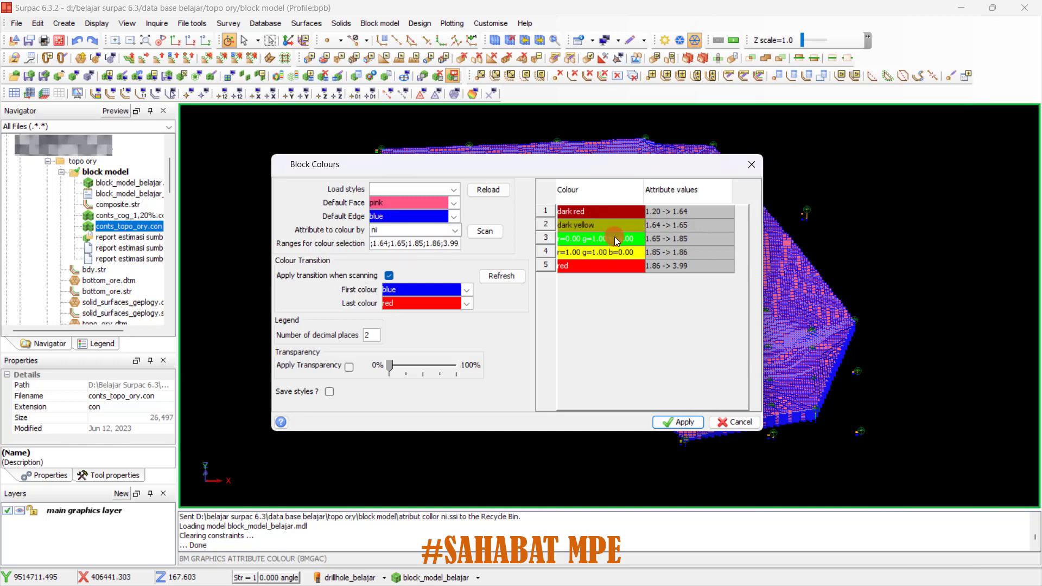
key("ctrl+c")
left_click(599, 241)
key("ctrl+v")
Set the colour of the 1.85 -> 1.86 and 1.86 -> 3.99 ranges to dark green
left_click(591, 251)
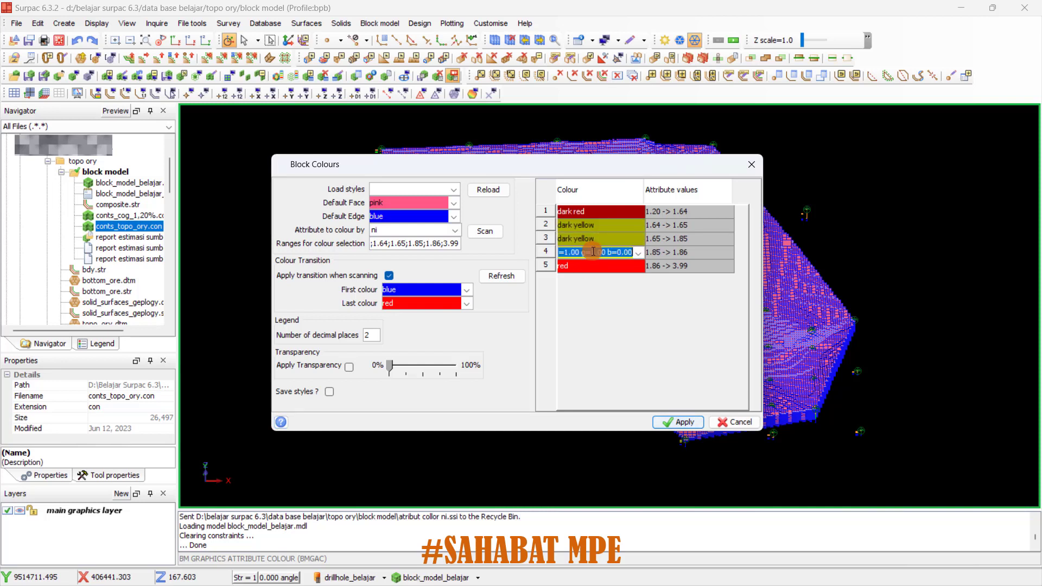
type("dark green")
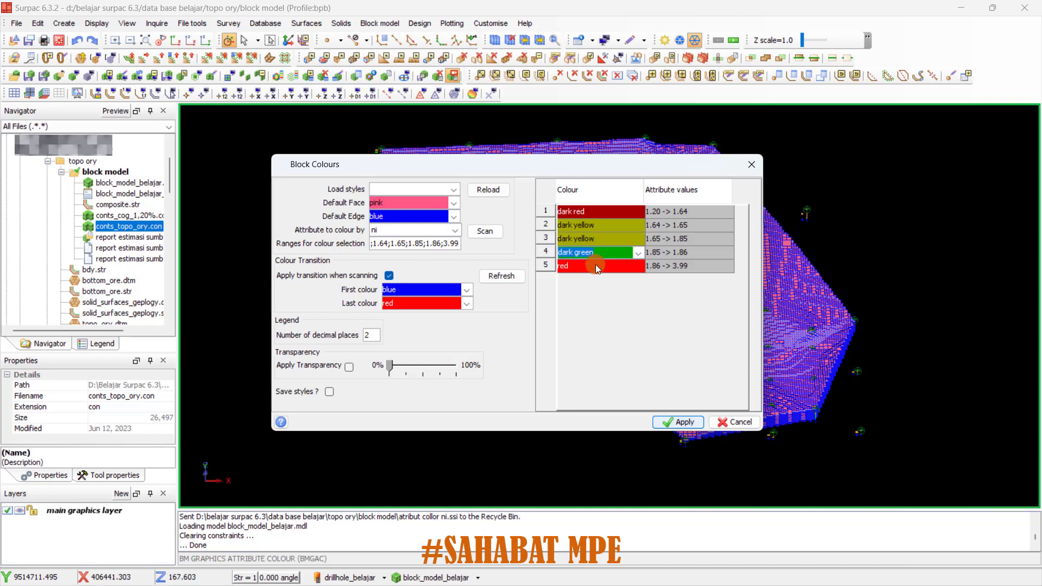
left_click(596, 265)
type("dark green")
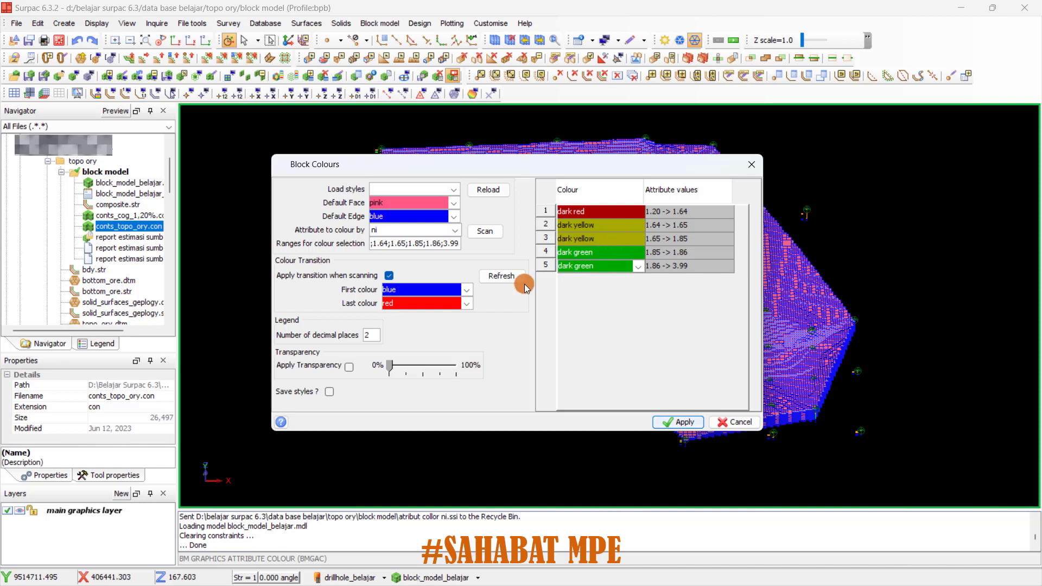
Enable saving of the colour styles and enter collor_atribut_ni as the style filename
left_click(329, 392)
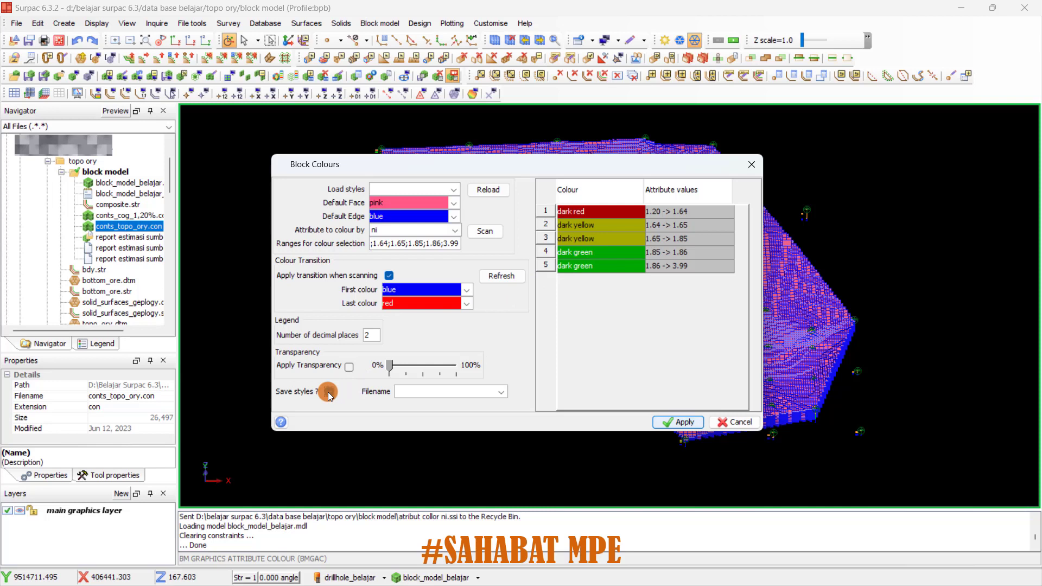
left_click(463, 392)
type("c")
type("llor")
key("BackSpace")
key("BackSpace")
key("BackSpace")
type("ollor")
type(" atribut")
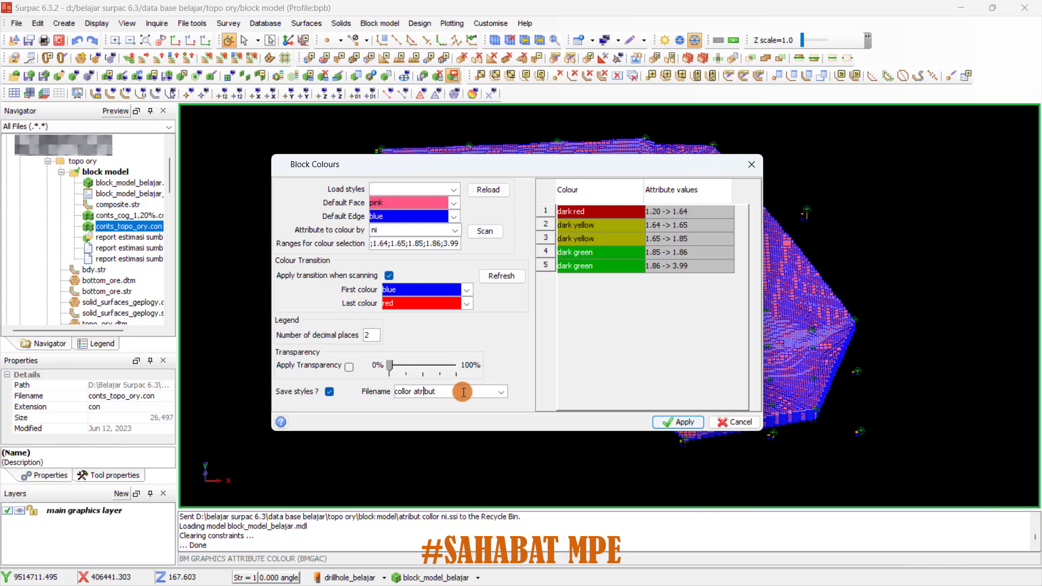
key("Left")
key("Left")
key("BackSpace")
type("_")
type("_n")
Assign the style file collor_atribut_ni as .ssi in the block model folder and apply the block colours
left_click(504, 390)
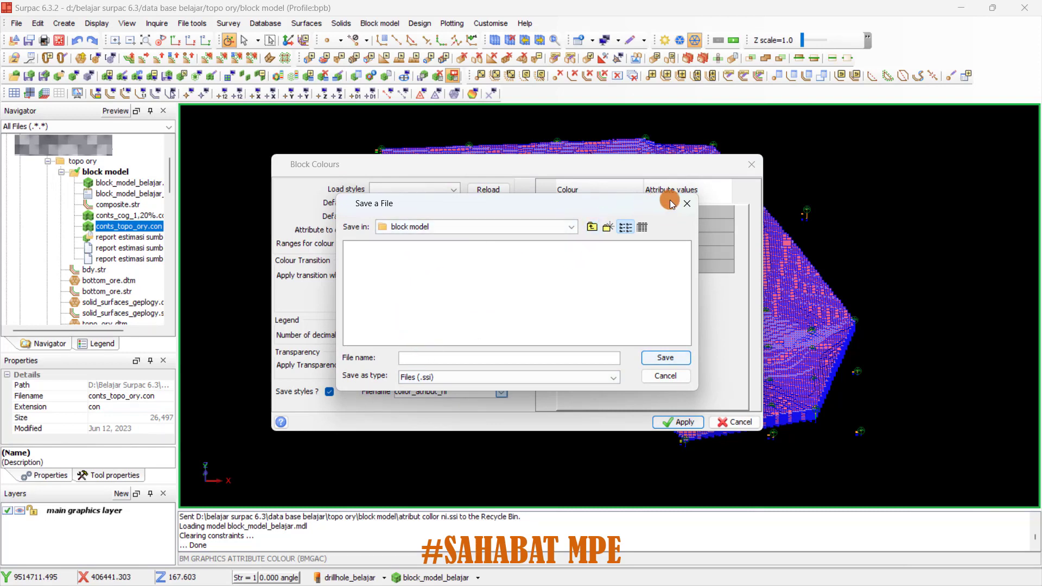
key("Escape")
double_click(460, 391)
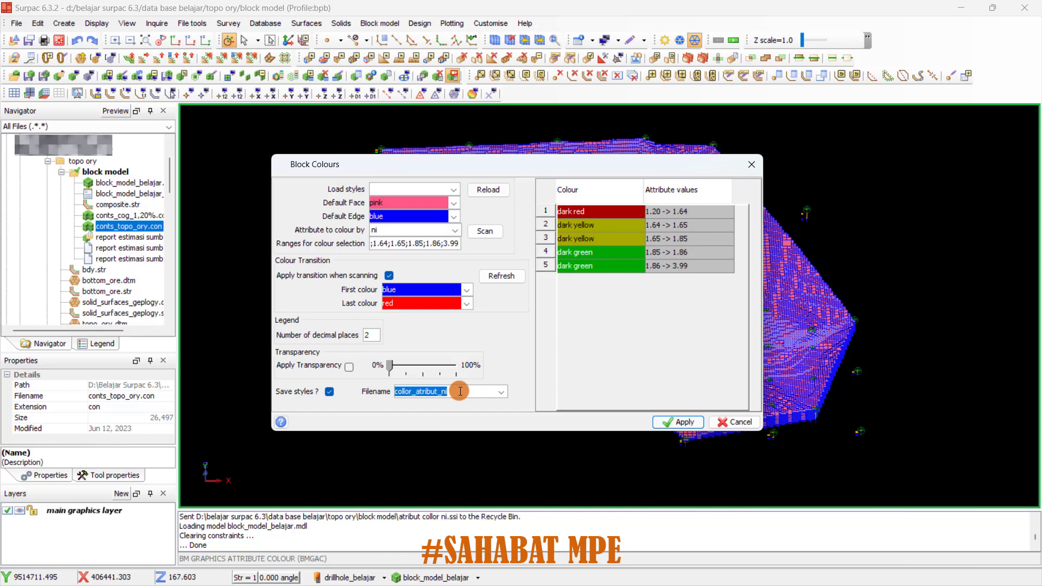
left_click(503, 392)
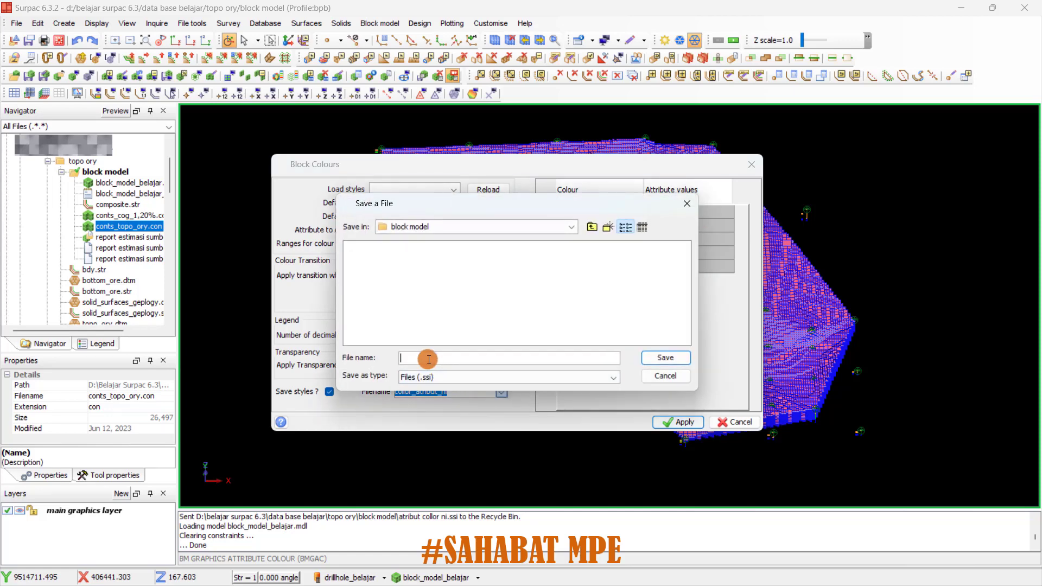
key("ctrl+v")
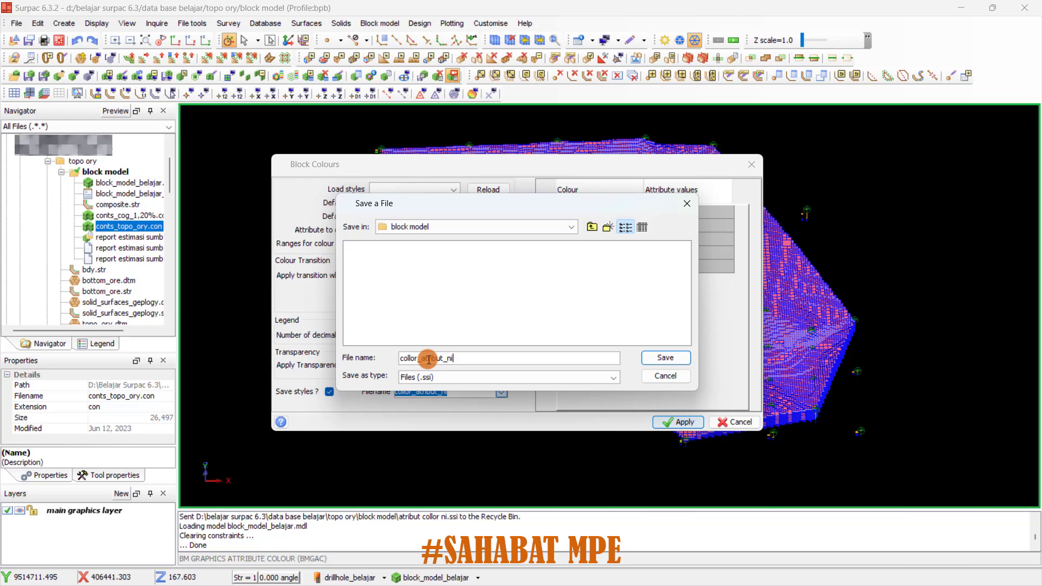
left_click(665, 358)
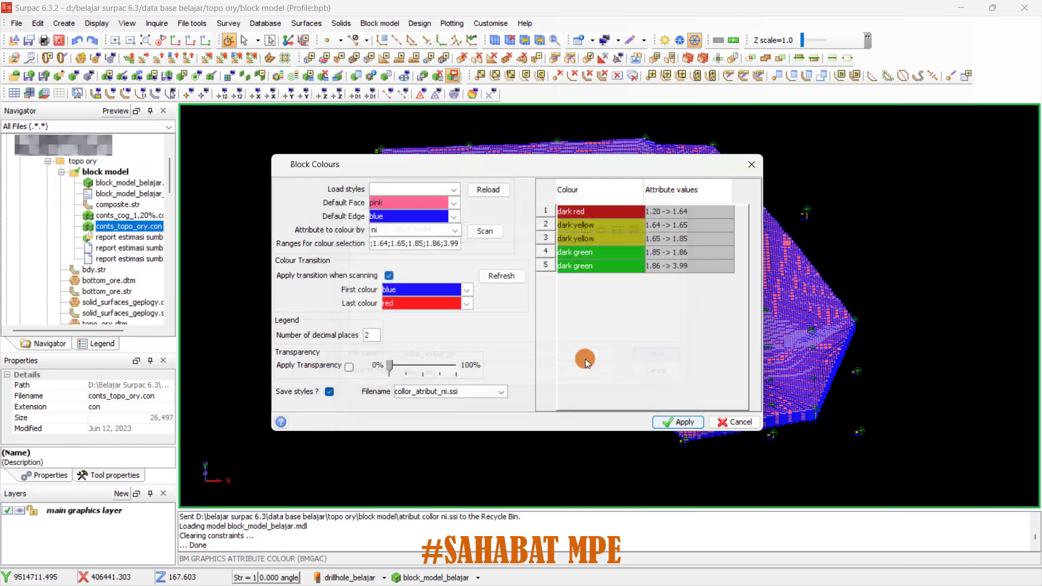
left_click(682, 422)
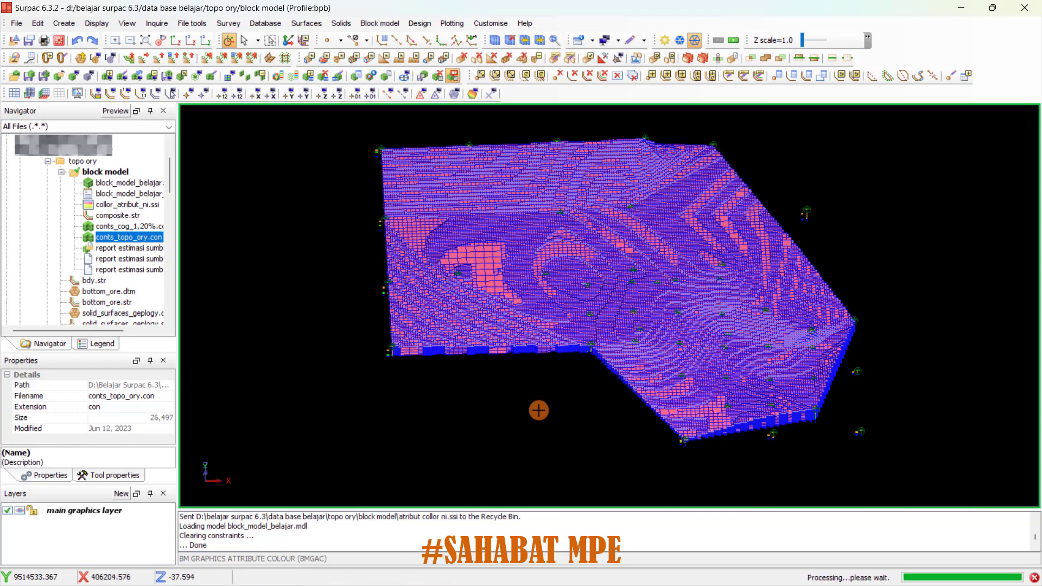
Select the saved collor_atribut_ni.ssi file and inspect the attributes of a block in the model's green-coloured patch
left_click(136, 205)
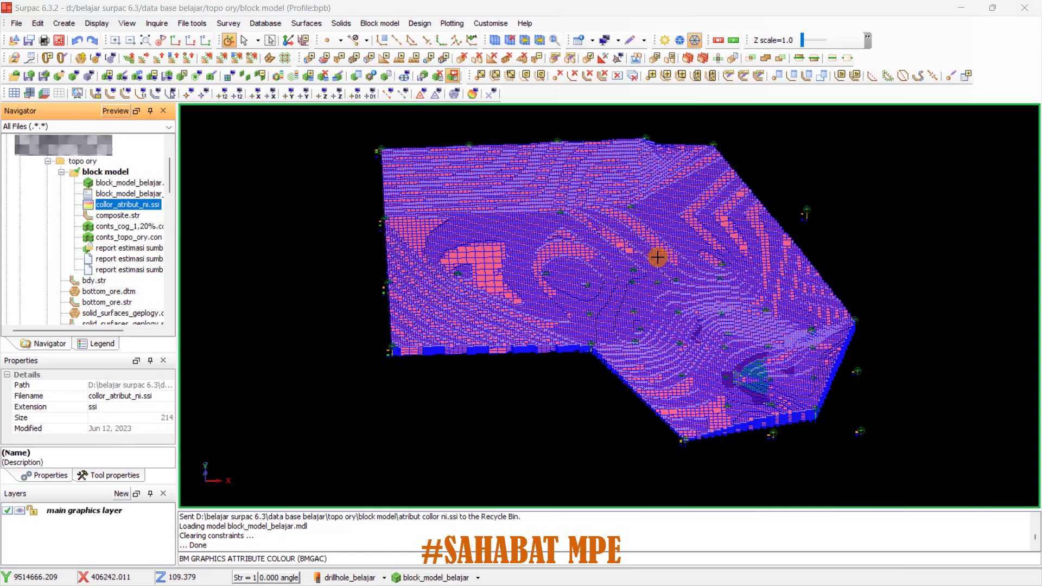
left_click(372, 76)
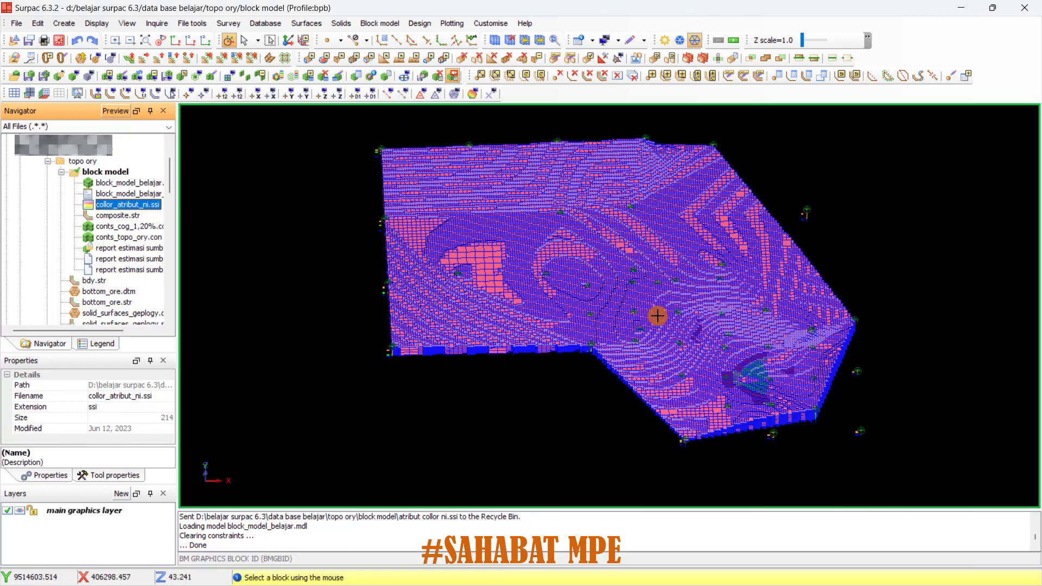
left_click(756, 372)
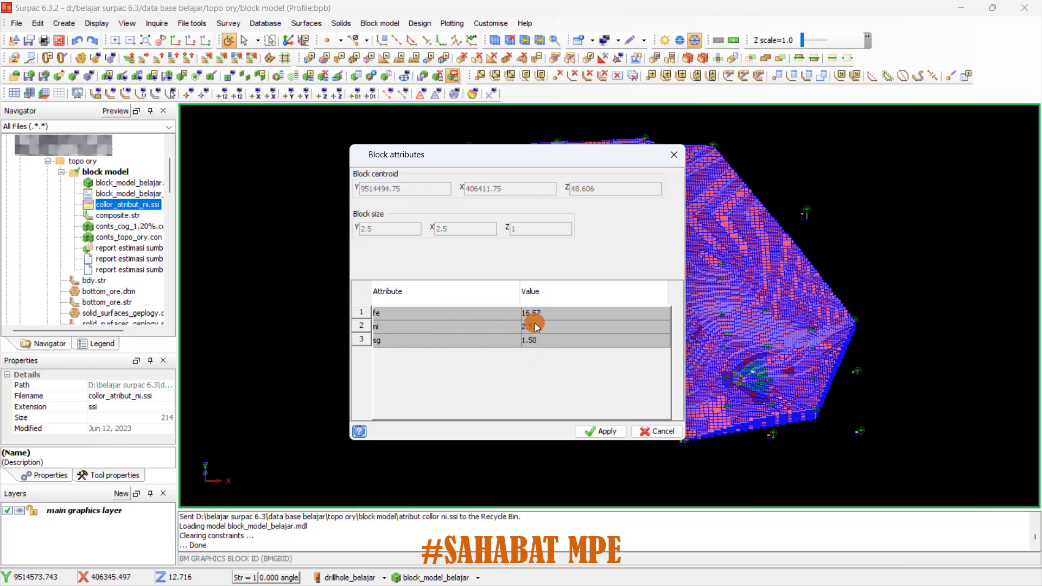
left_click(607, 432)
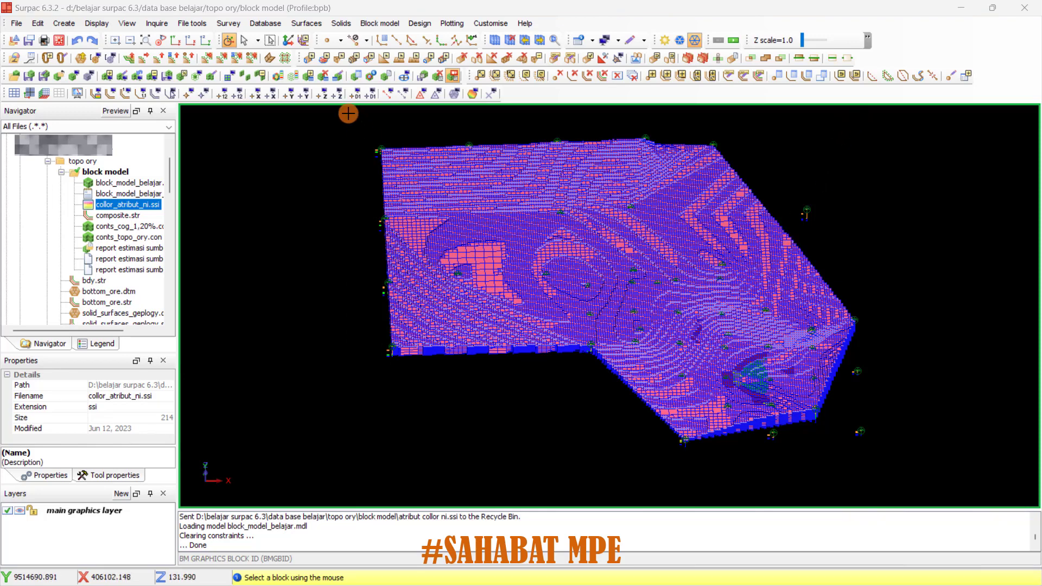
Start a new constraint file for the block model with a BLOCK-type constraint on the ni attribute
left_click(134, 41)
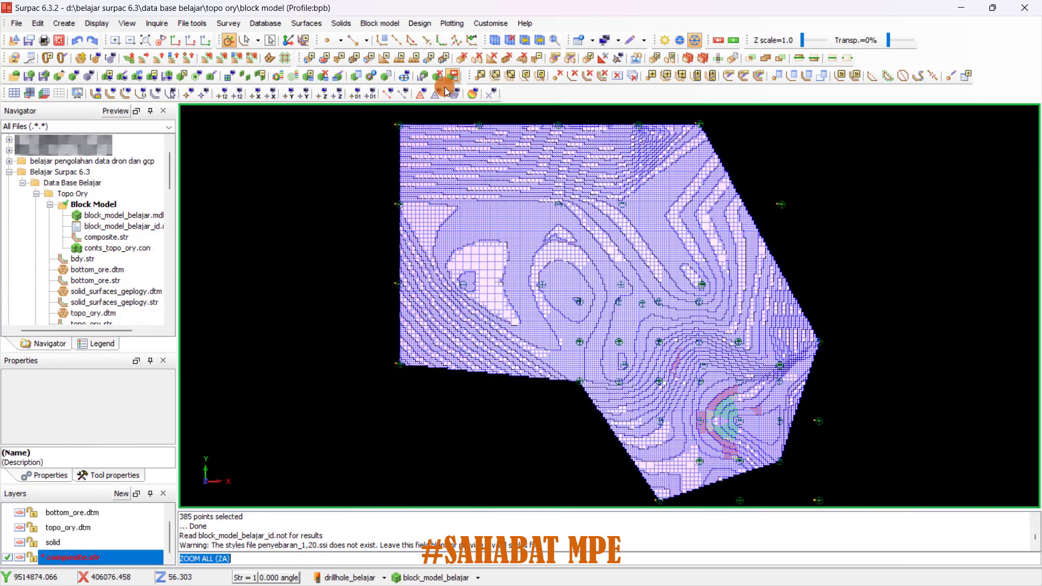
left_click(380, 24)
mouse_move(402, 68)
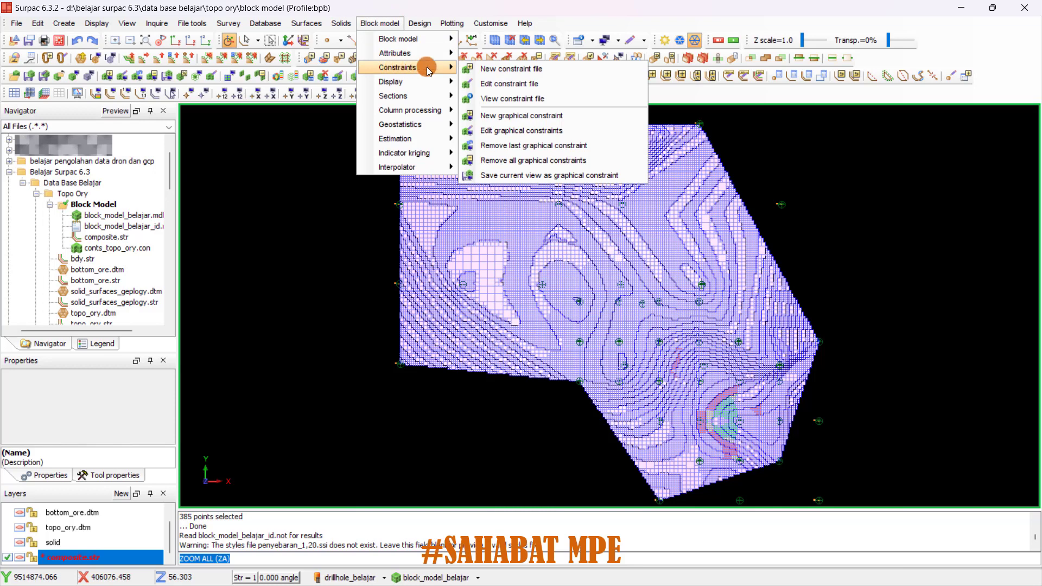
left_click(533, 70)
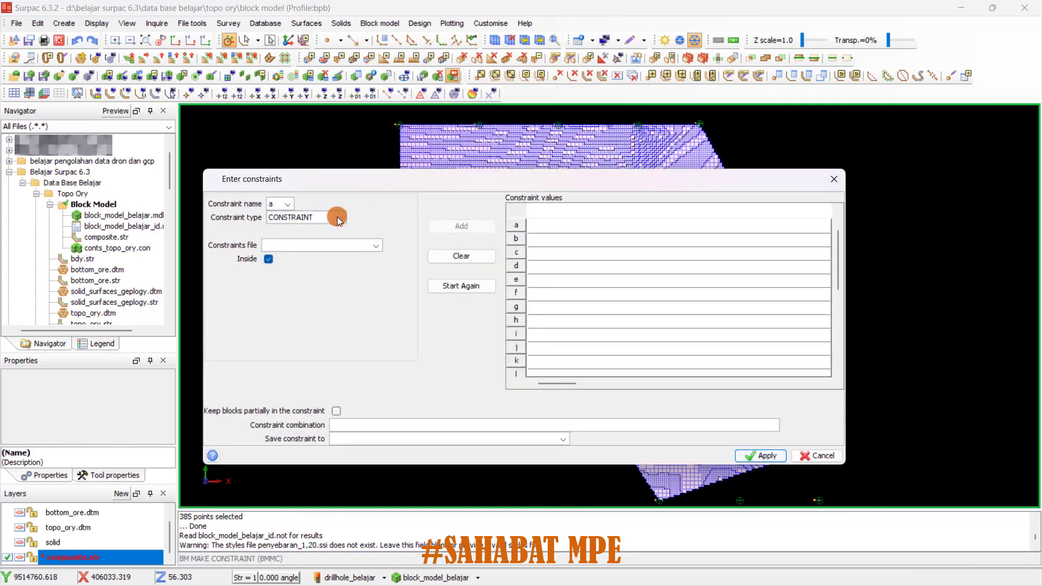
left_click(339, 219)
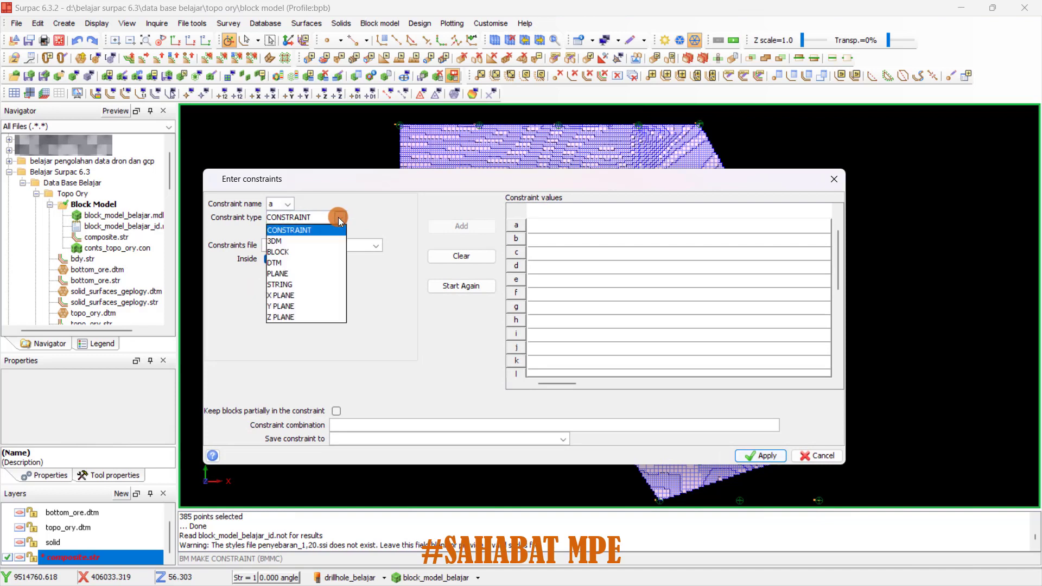
left_click(287, 251)
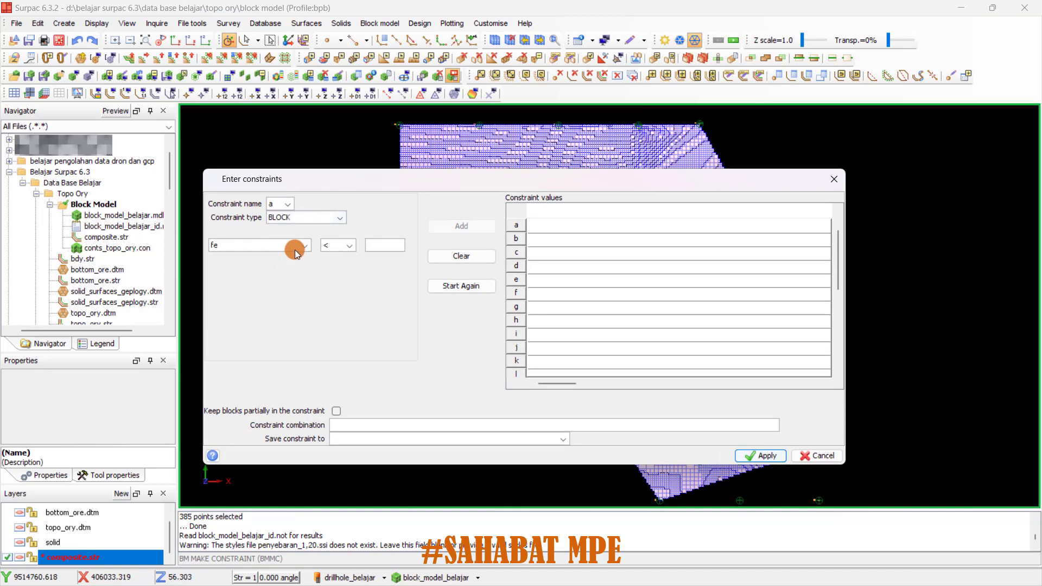
left_click(295, 251)
left_click(268, 258)
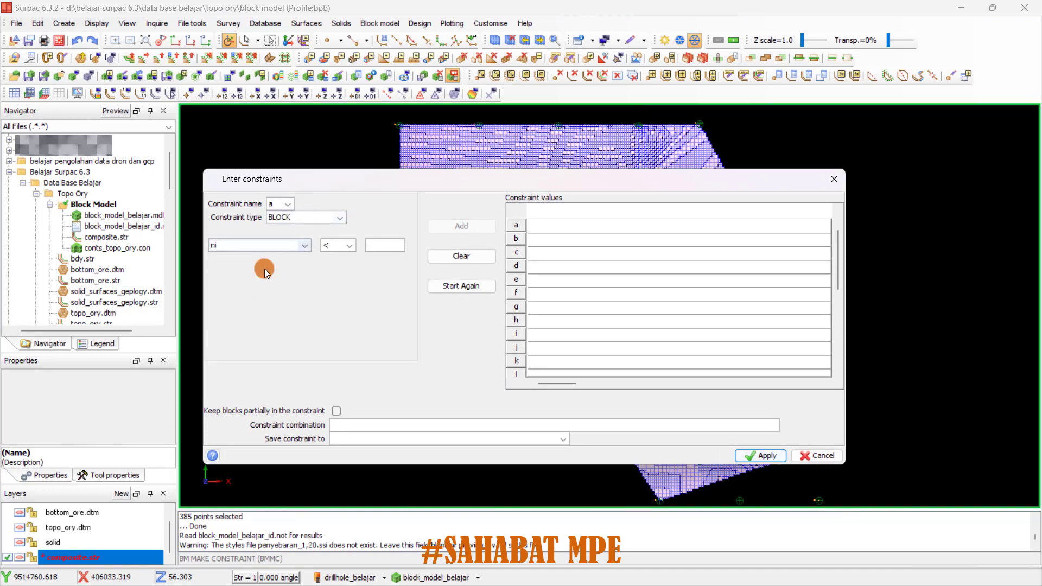
Set the ni condition to >= 1.20 and add it to the constraint values
left_click(333, 246)
left_click(327, 300)
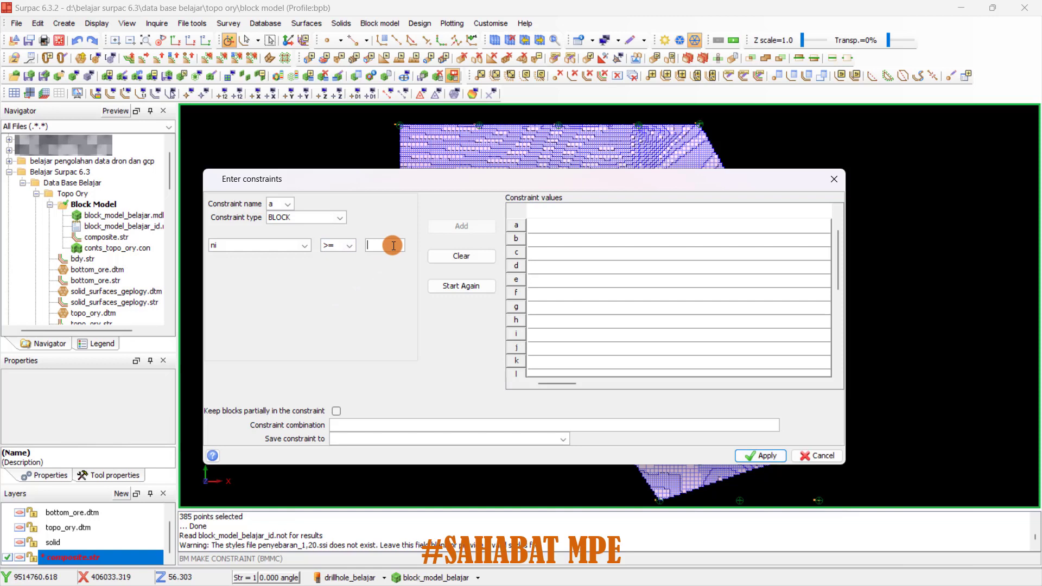
type("1.20")
left_click(460, 226)
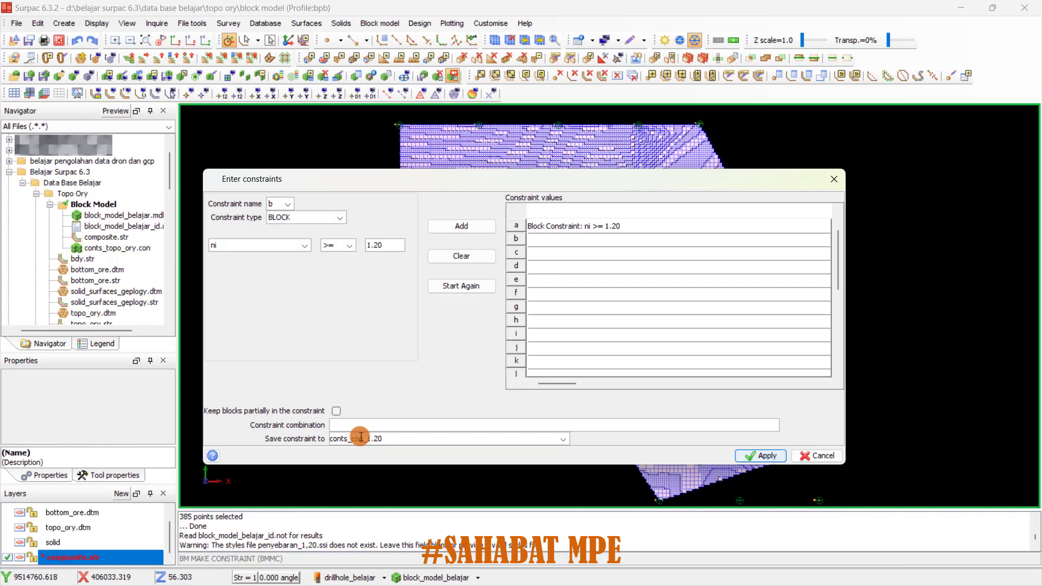
Save the constraint as conts_cog_1,20% and apply the saved constraint file to the displayed block model
left_click(372, 438)
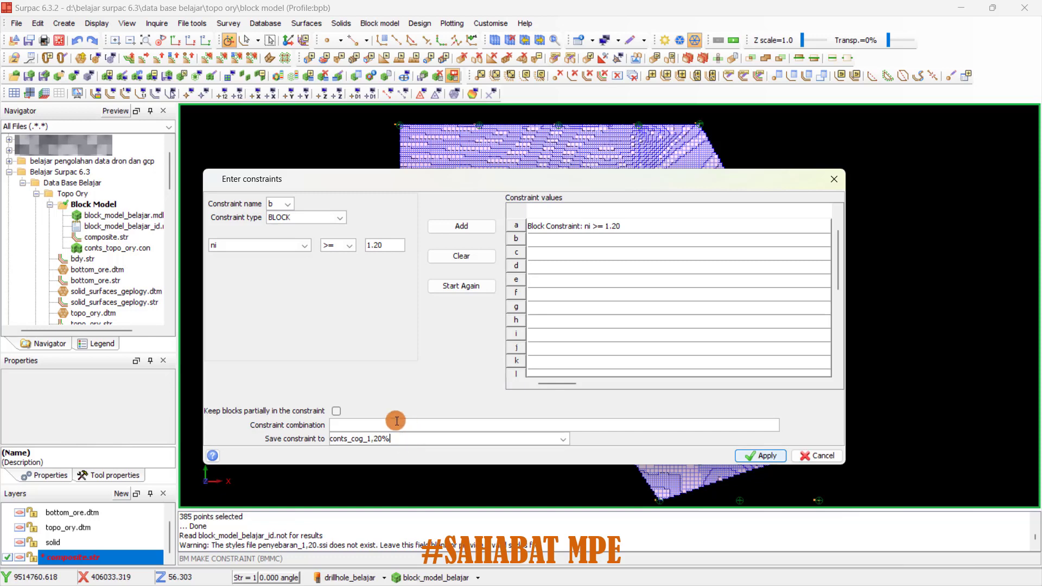
left_click(739, 455)
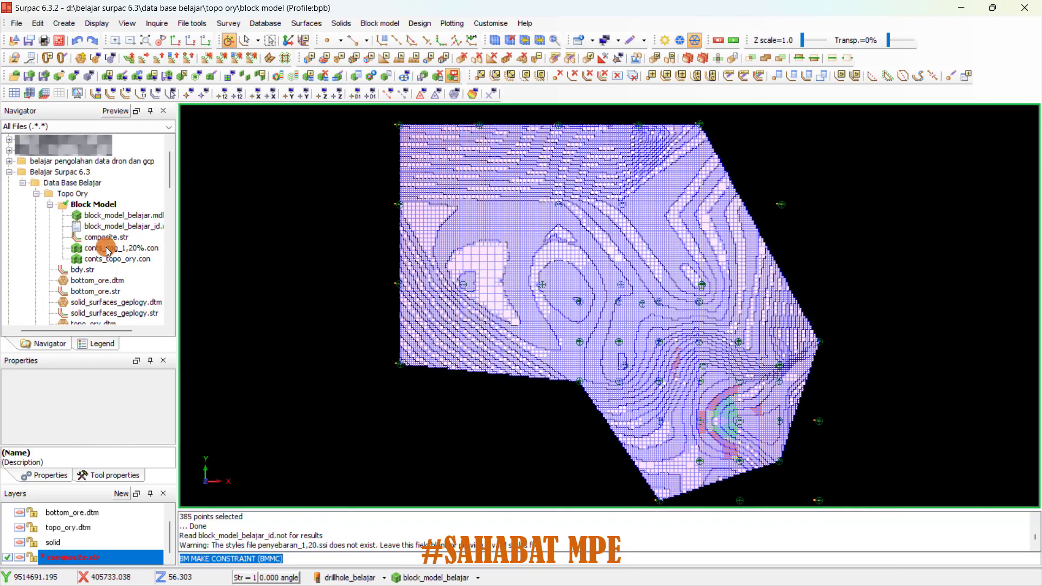
double_click(135, 249)
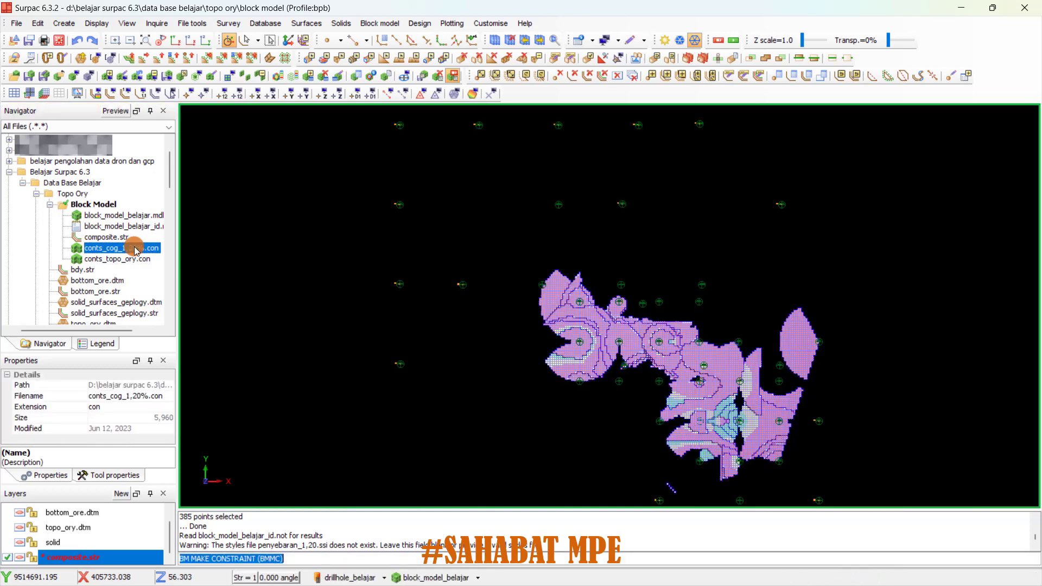
Examine the extent and grade colours of the constrained blocks in an angled view and in plan view
mouse_move(702, 400)
left_mouse_down()
mouse_move(695, 381)
mouse_move(707, 351)
mouse_move(639, 331)
mouse_move(623, 340)
mouse_move(644, 337)
mouse_move(632, 370)
left_mouse_up()
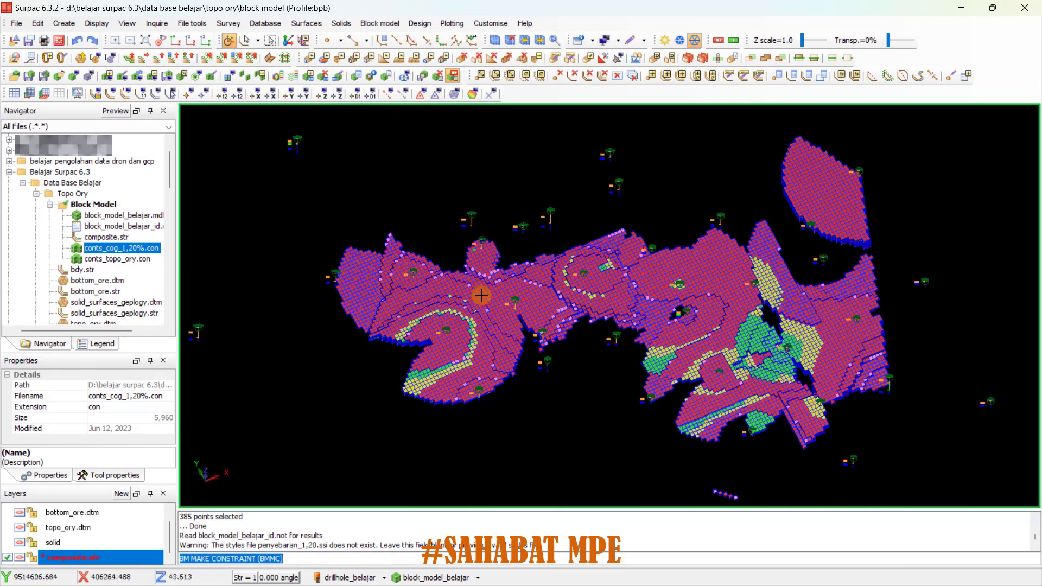
left_click(145, 40)
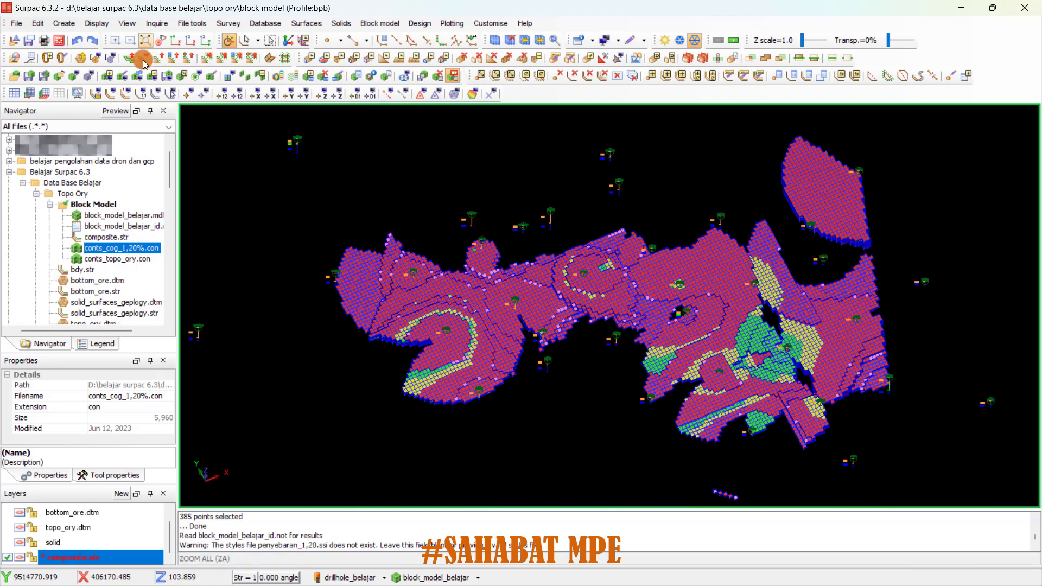
middle_click_drag(684, 323, 628, 305)
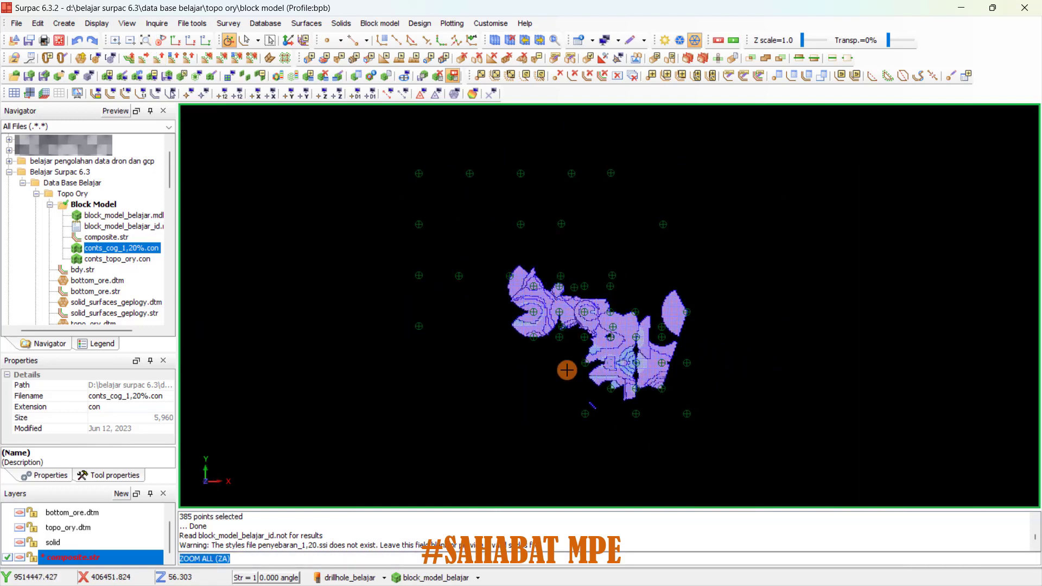
scroll(588, 359, "up", 1)
scroll(589, 360, "up", 3)
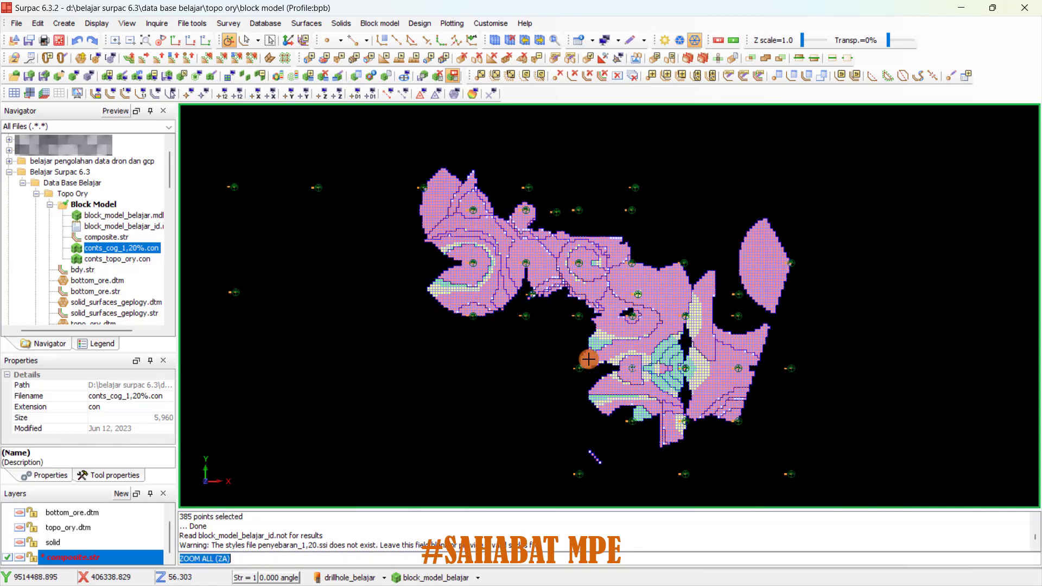
middle_click_drag(574, 302, 584, 342)
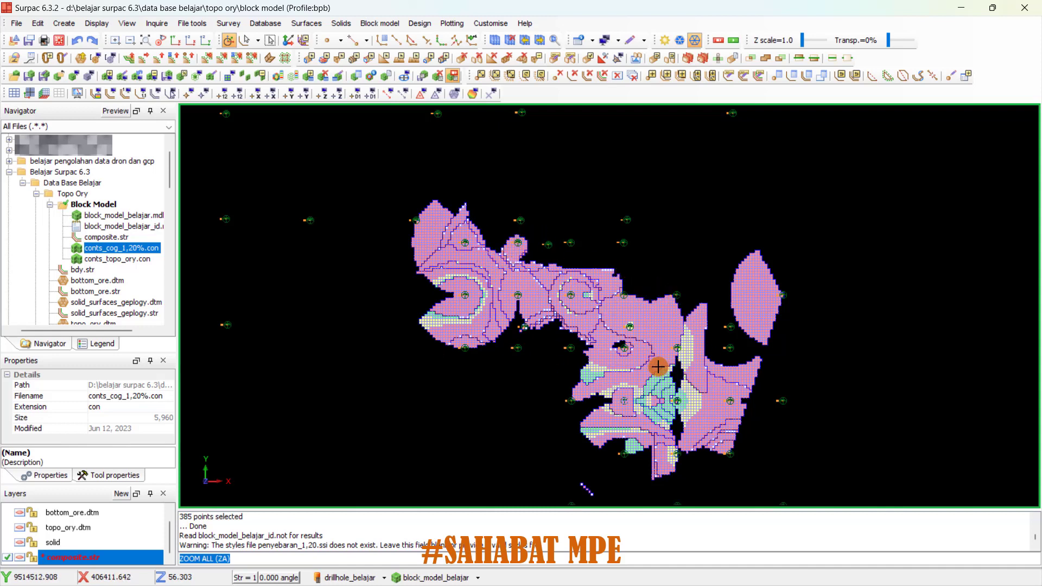
scroll(656, 358, "down", 2)
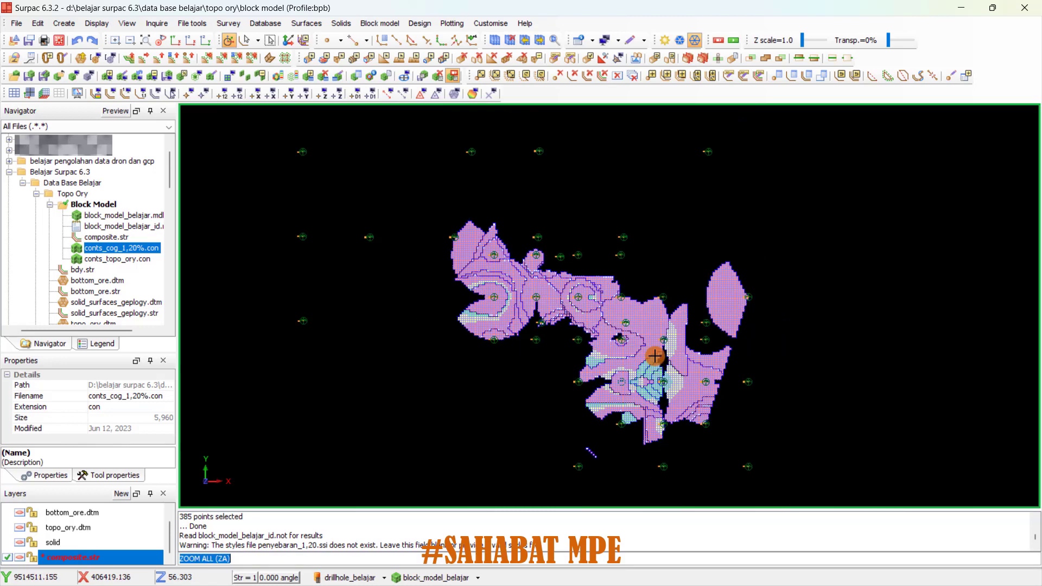
scroll(630, 344, "up", 1)
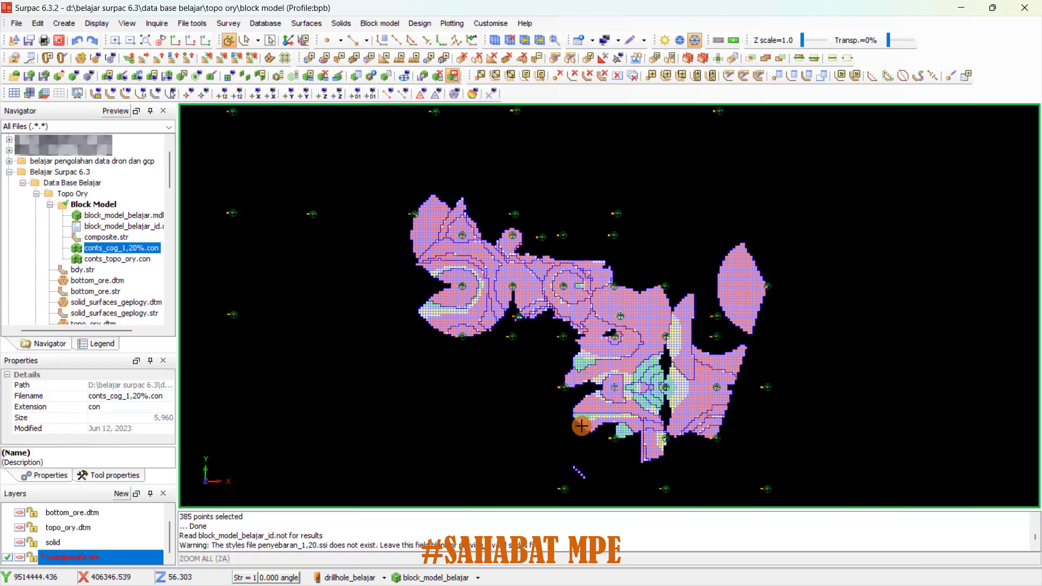
scroll(583, 418, "down", 1)
scroll(603, 353, "up", 2)
scroll(607, 322, "down", 2)
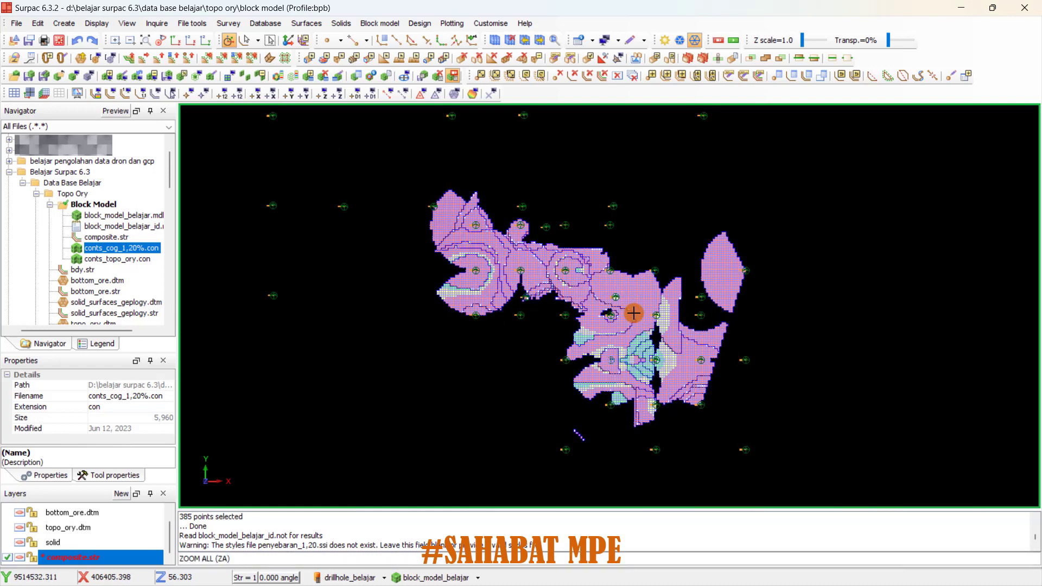
scroll(633, 313, "up", 2)
scroll(604, 313, "down", 1)
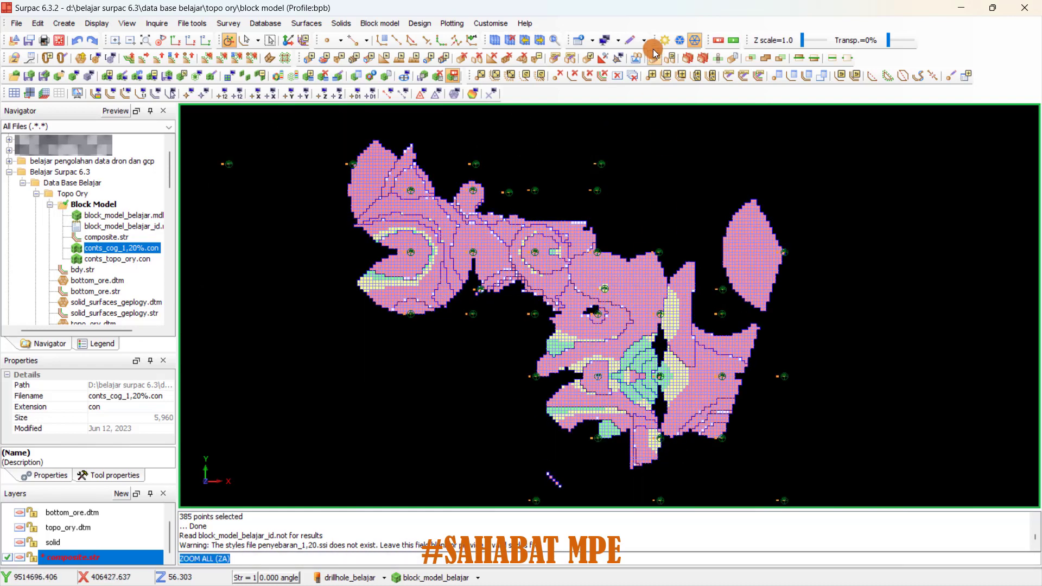
Turn off the block edges and inspect the constrained model's colour zones from the side and in plan view
left_click(696, 41)
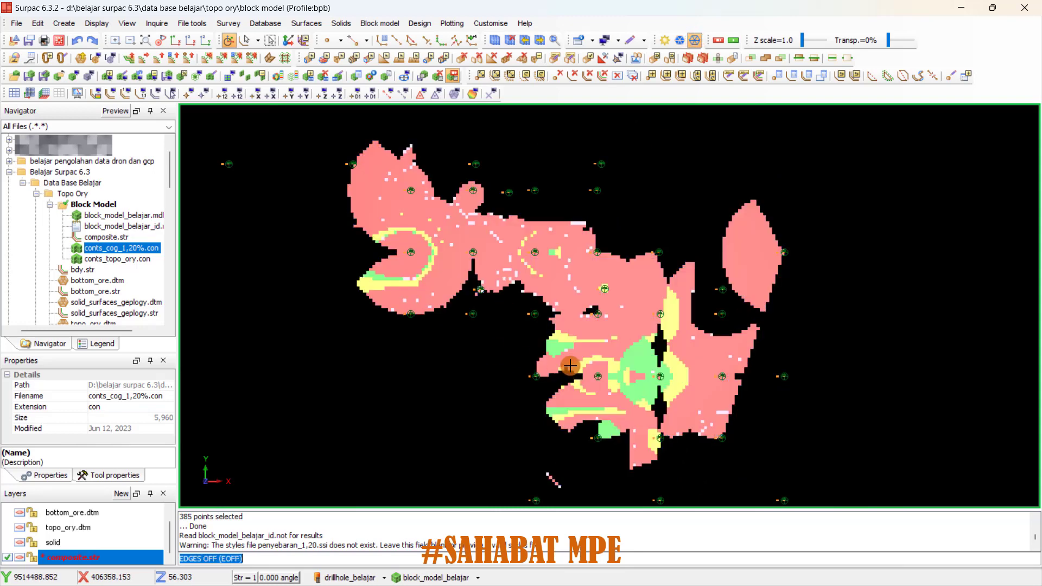
mouse_move(570, 366)
left_mouse_down()
mouse_move(579, 311)
mouse_move(542, 326)
mouse_move(356, 337)
mouse_move(386, 327)
left_mouse_up()
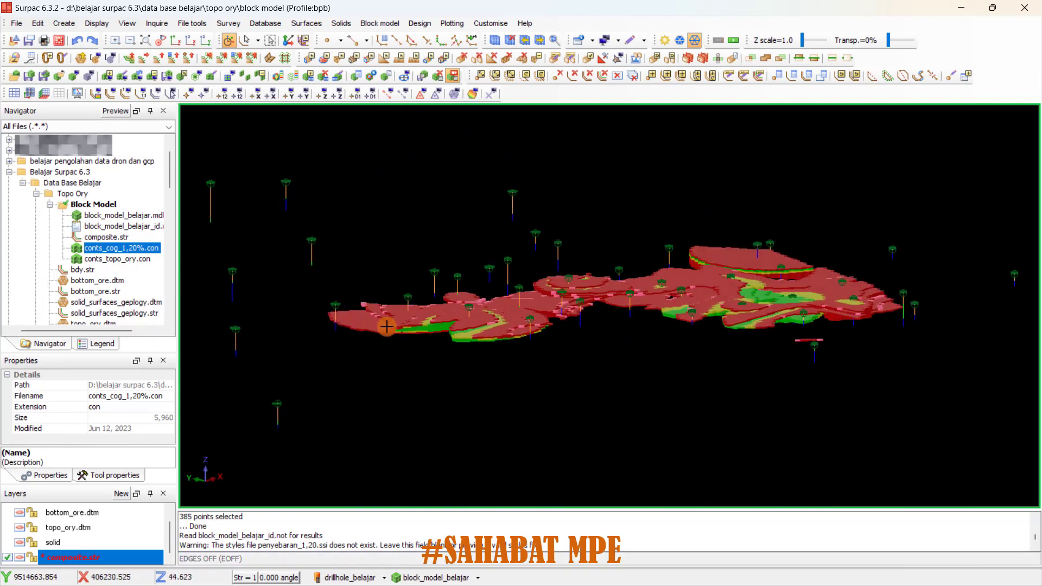
scroll(386, 326, "up", 3)
scroll(473, 314, "up", 2)
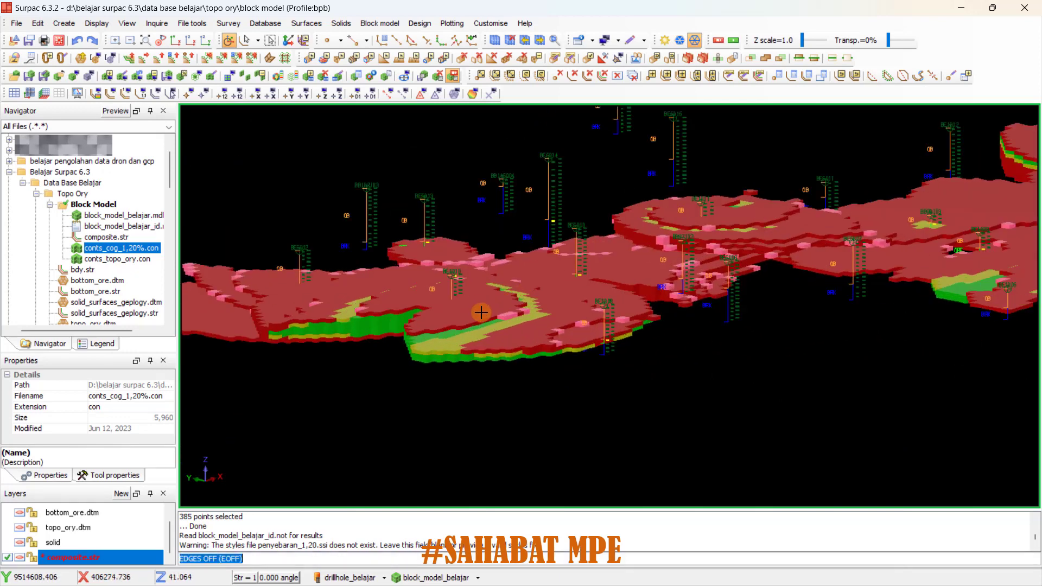
scroll(756, 317, "down", 2)
scroll(830, 319, "down", 3)
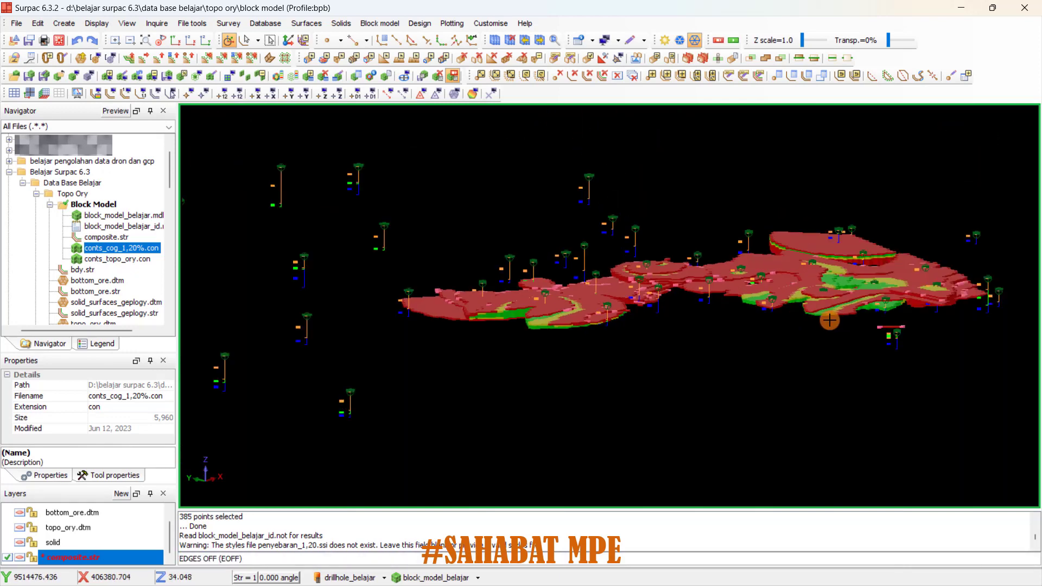
left_click_drag(829, 320, 764, 341)
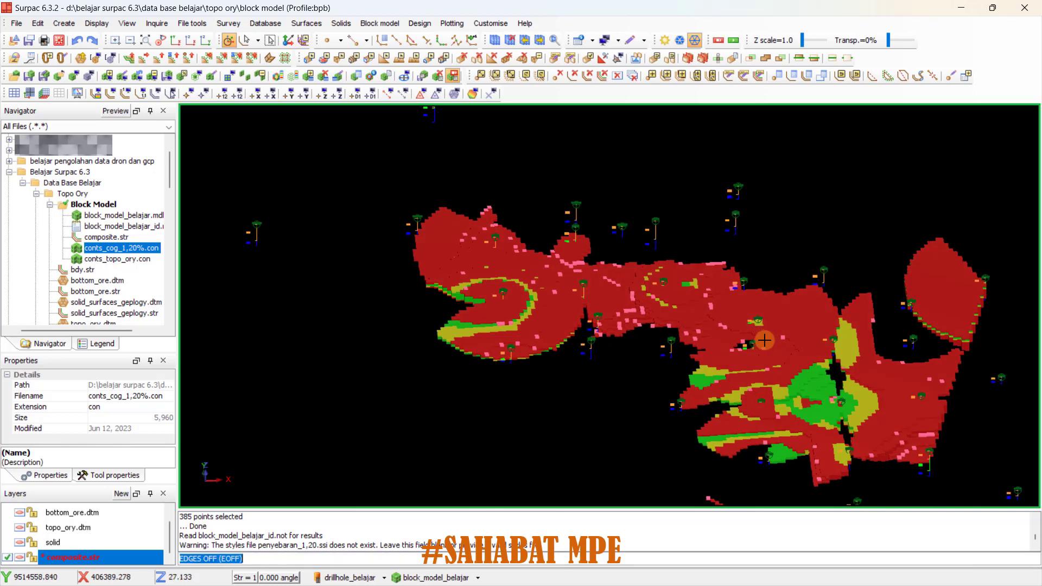
left_click(145, 40)
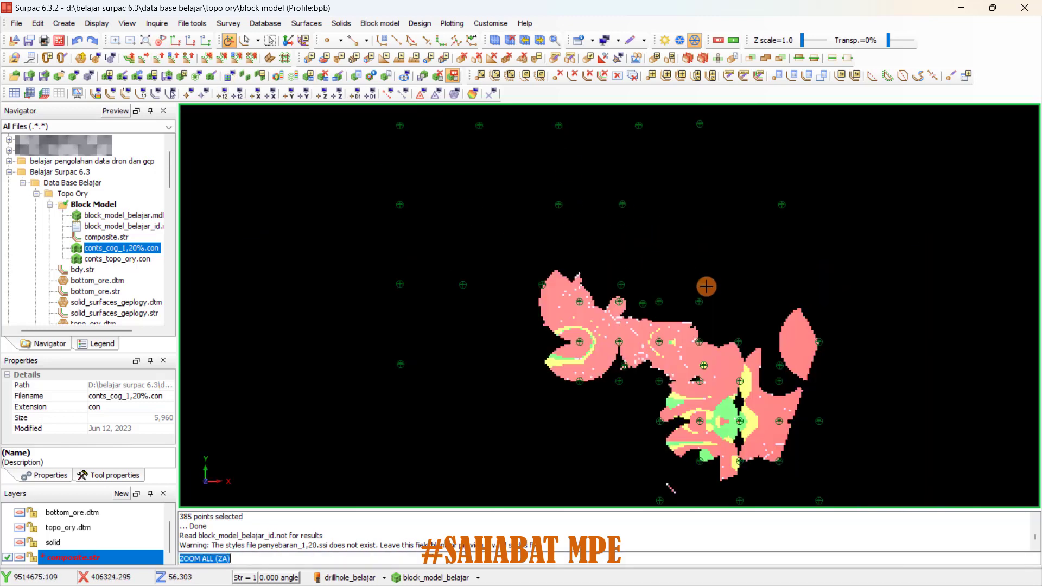
scroll(791, 397, "up", 2)
scroll(735, 381, "down", 1)
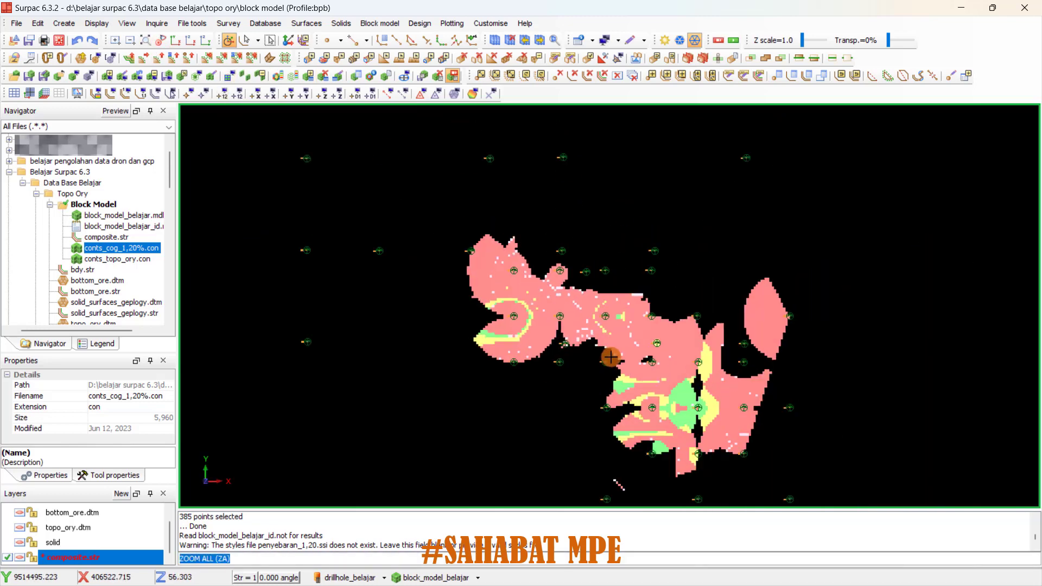
scroll(666, 359, "down", 1)
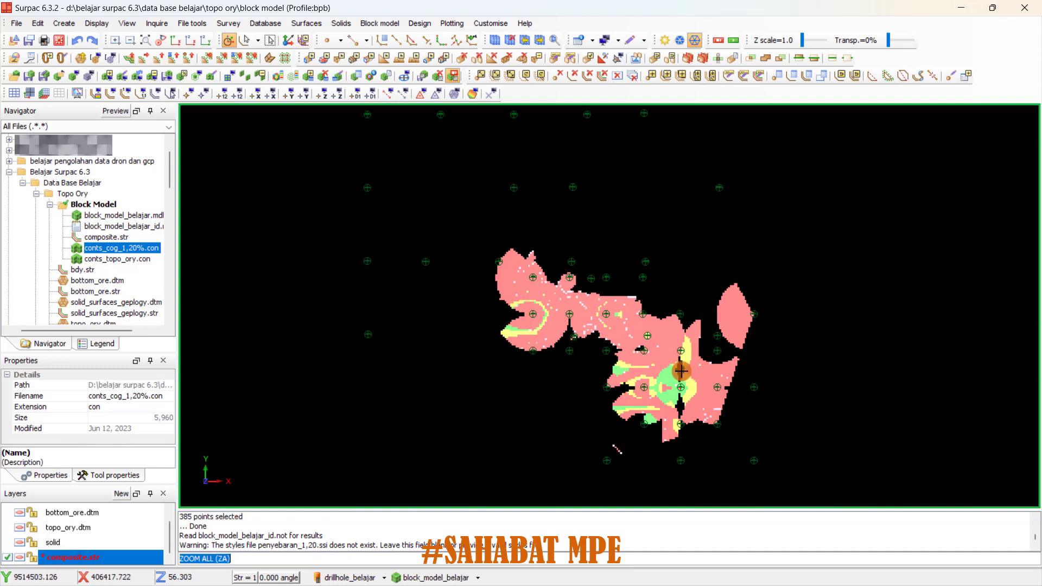
middle_click_drag(650, 371, 635, 371)
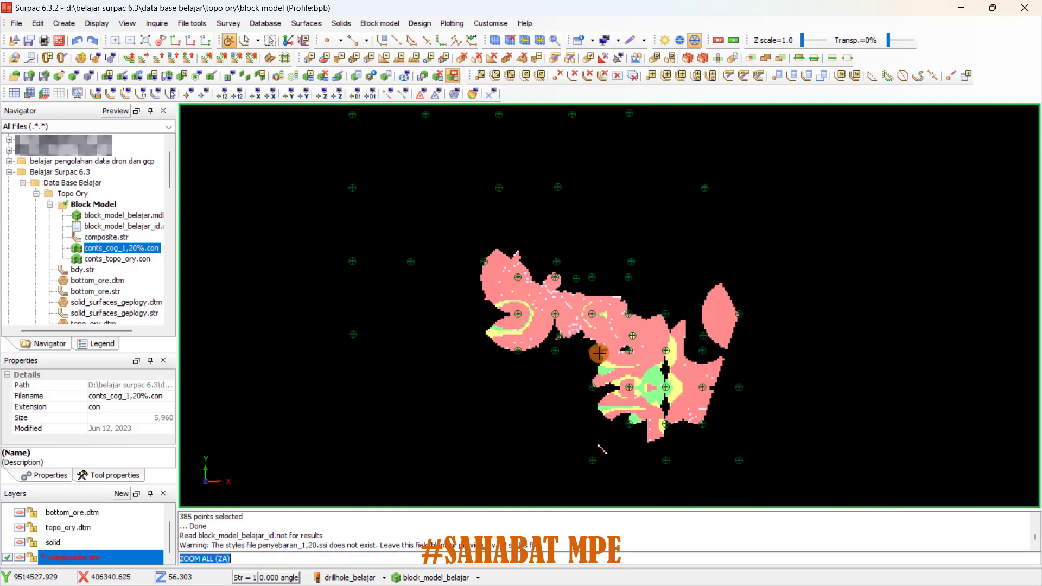
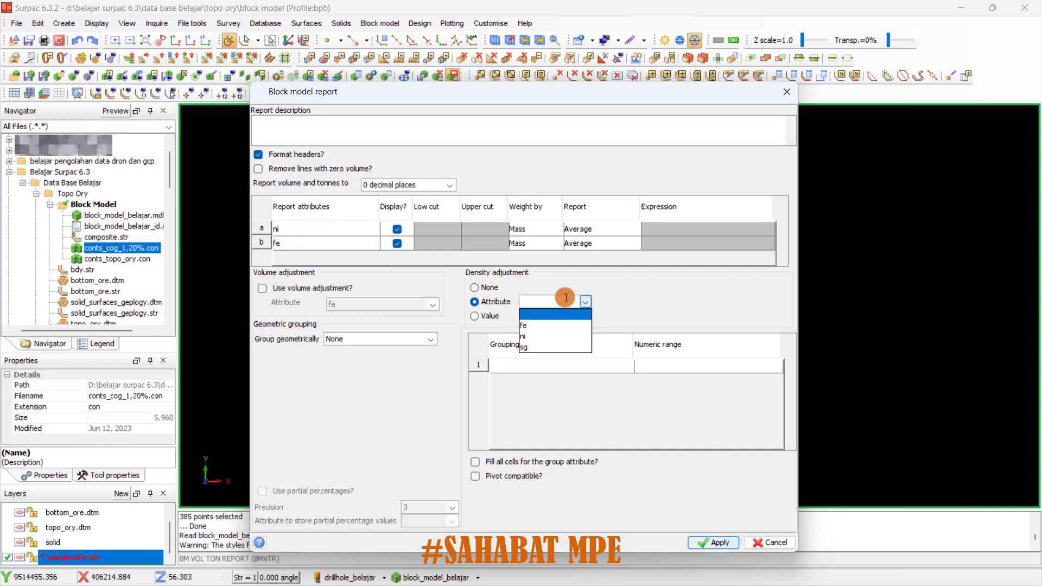
Set sg as the report's density adjustment attribute and group the results by ni with the numeric range 0,3,0.1
left_click(524, 344)
left_click(504, 305)
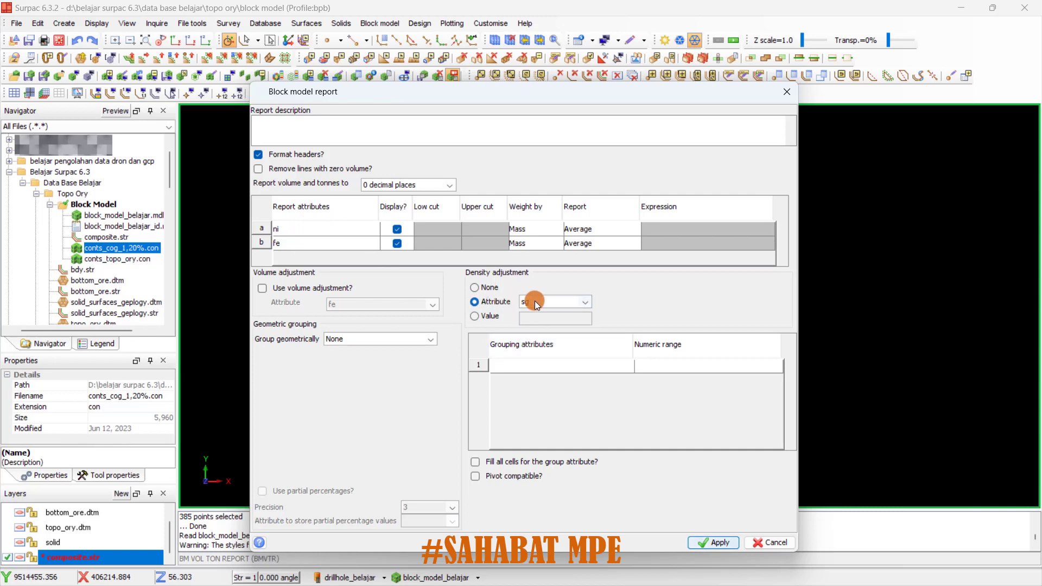
left_click(537, 368)
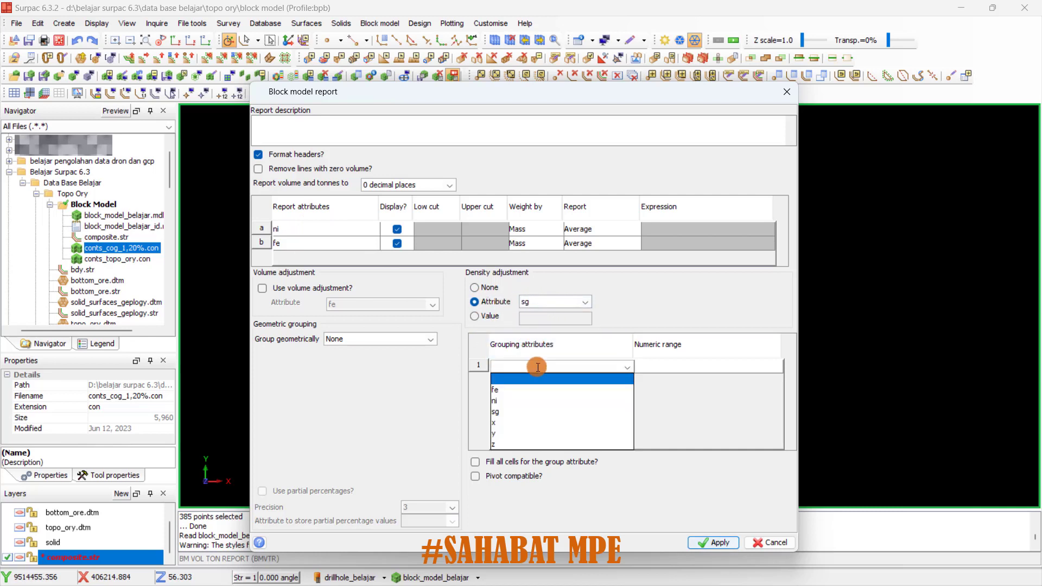
left_click(514, 401)
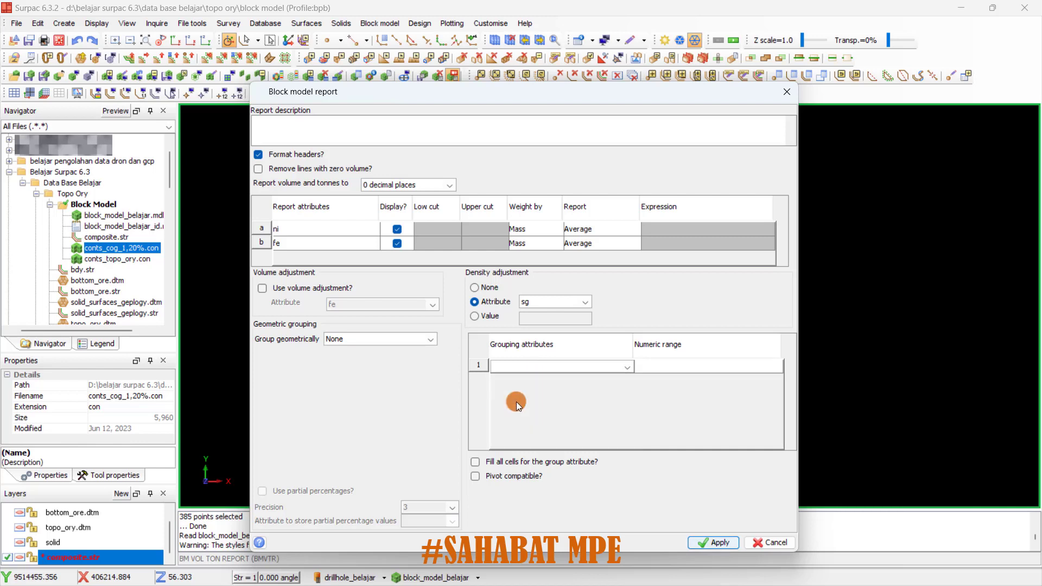
left_click(653, 368)
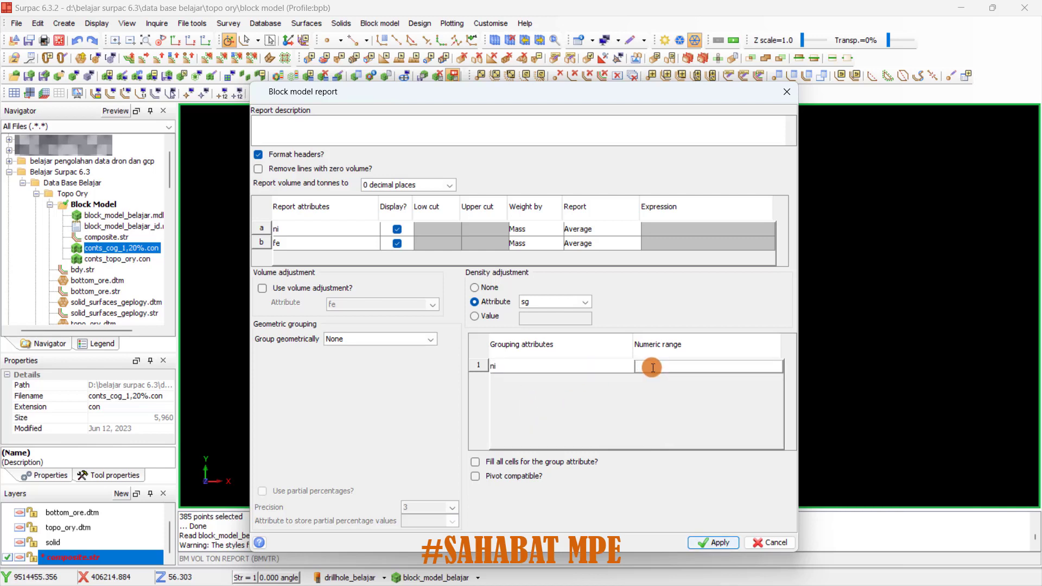
right_click(652, 368)
left_click(675, 377)
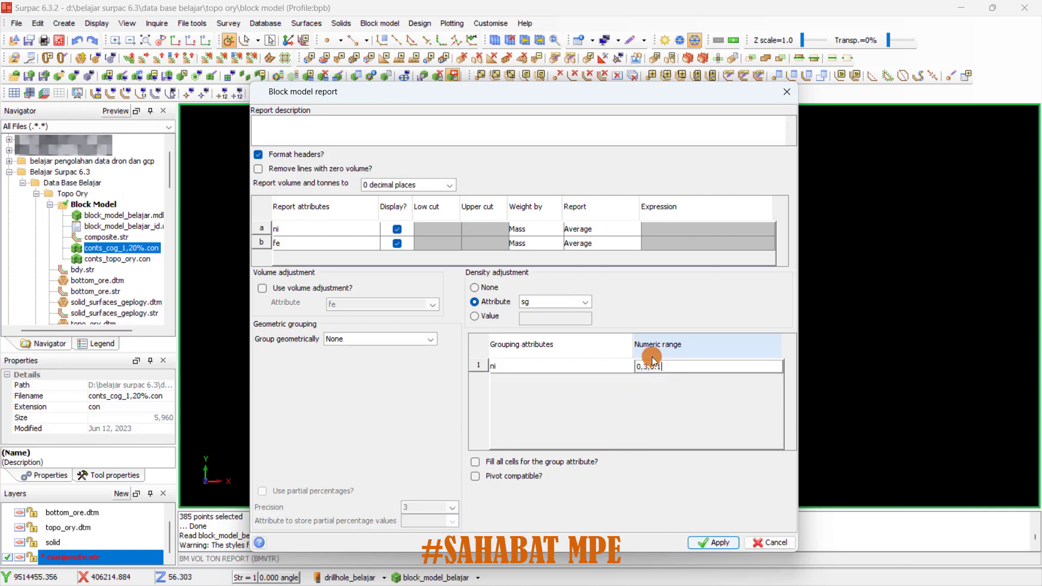
Accept the report settings and generate the block model report constrained inside the saved constraint file conts_topo_ory.con
left_click(640, 371)
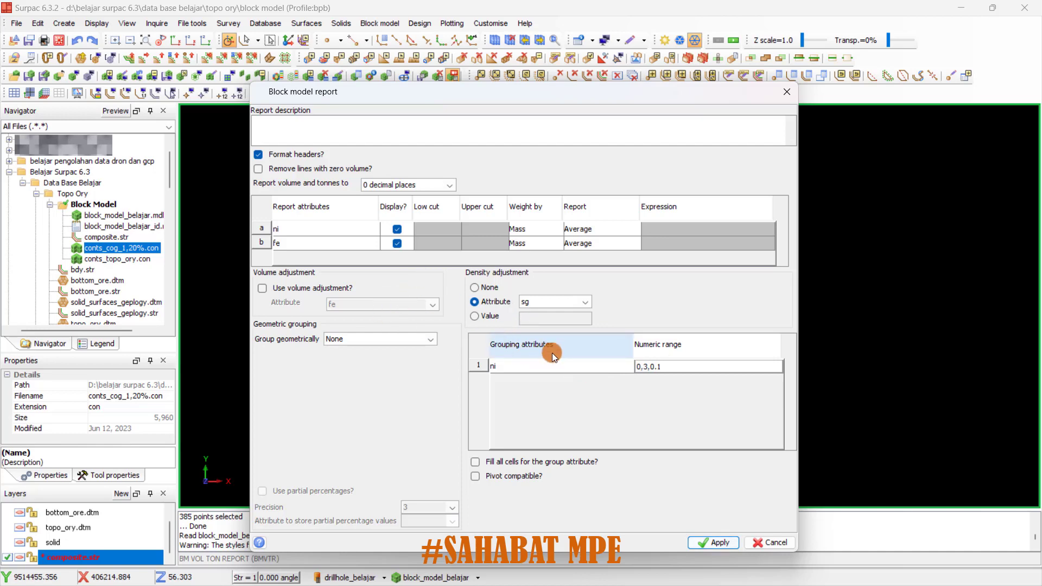
left_click(708, 536)
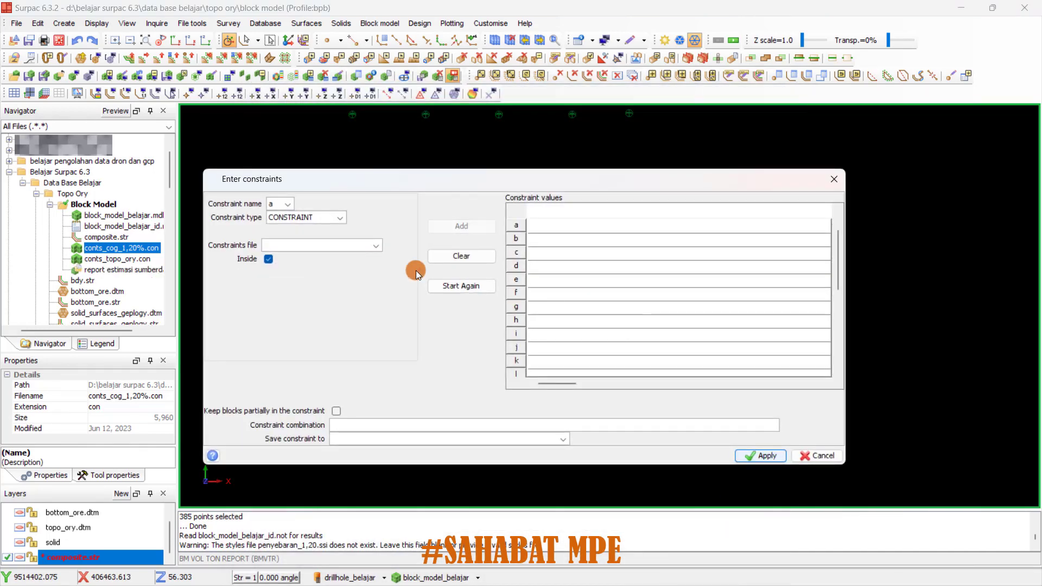
left_click(378, 248)
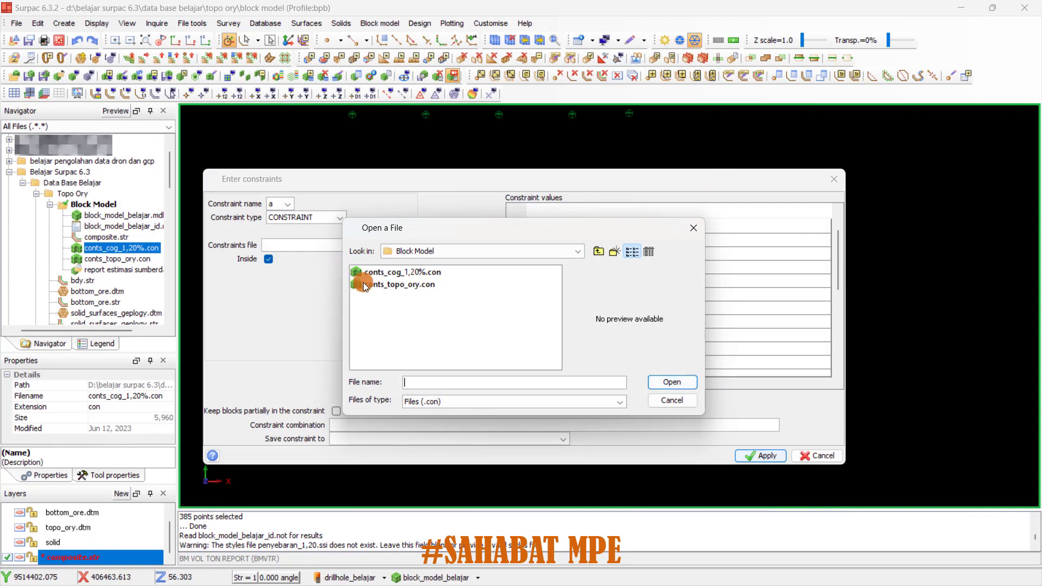
left_click(403, 287)
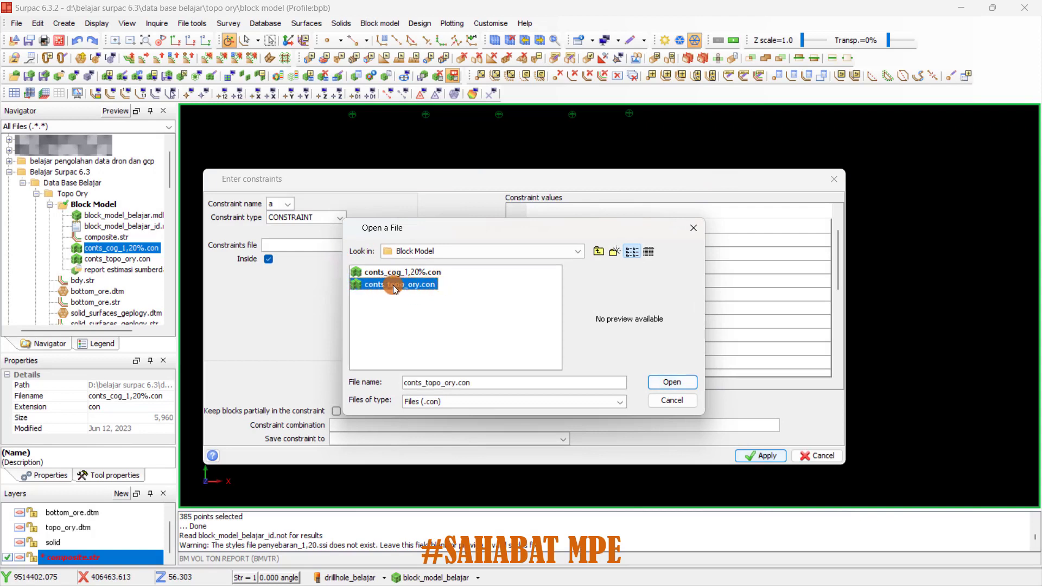
left_click(423, 272)
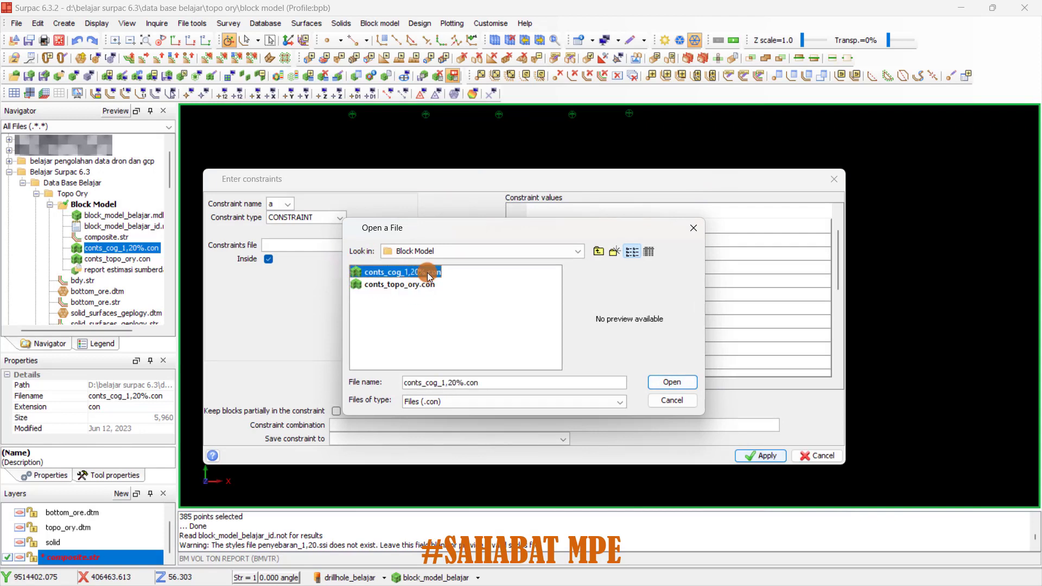
left_click(415, 285)
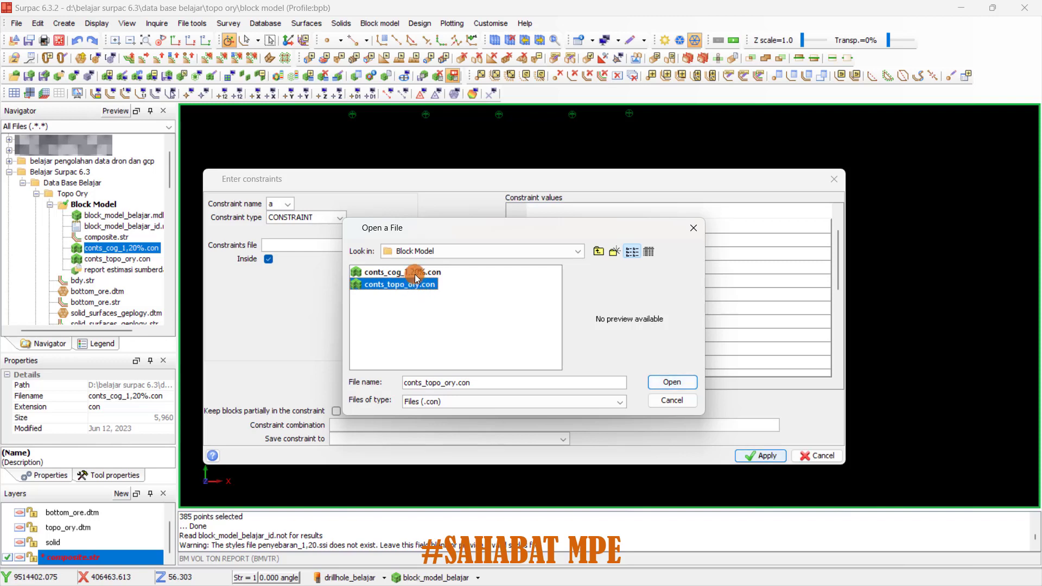
left_click(416, 277)
left_click(408, 286)
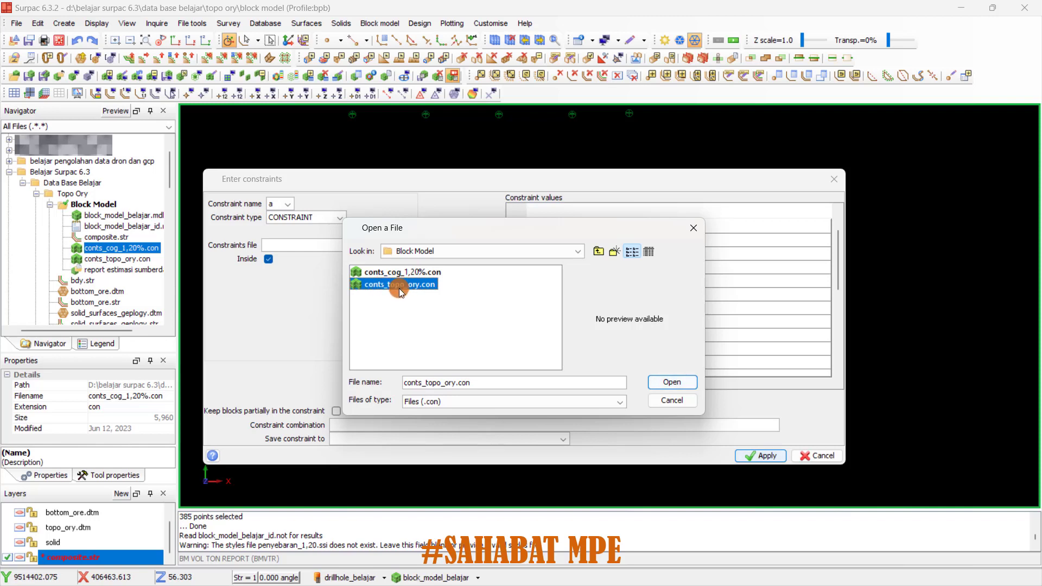
left_click(672, 383)
left_click(467, 227)
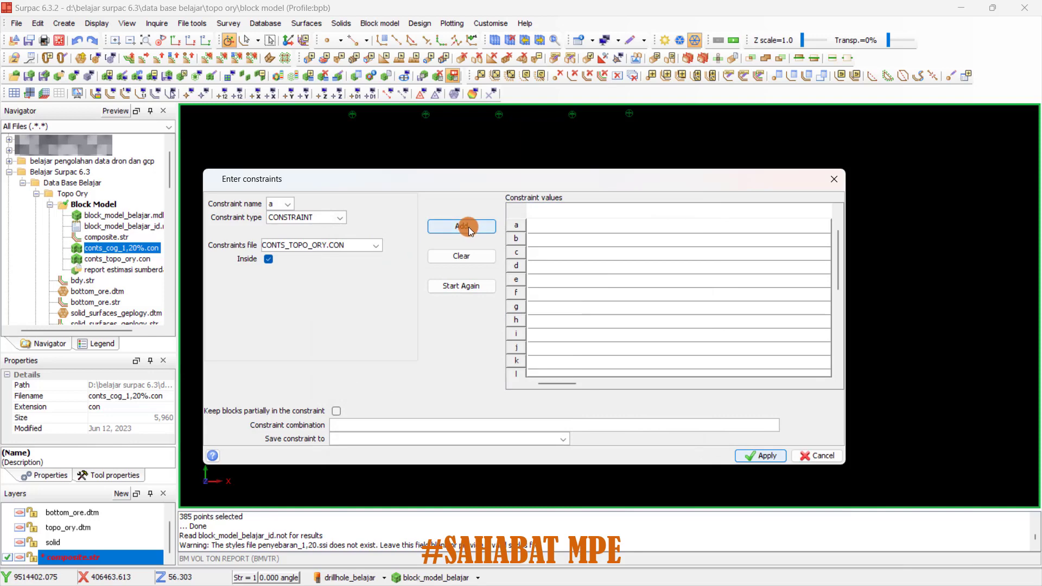
left_click(768, 455)
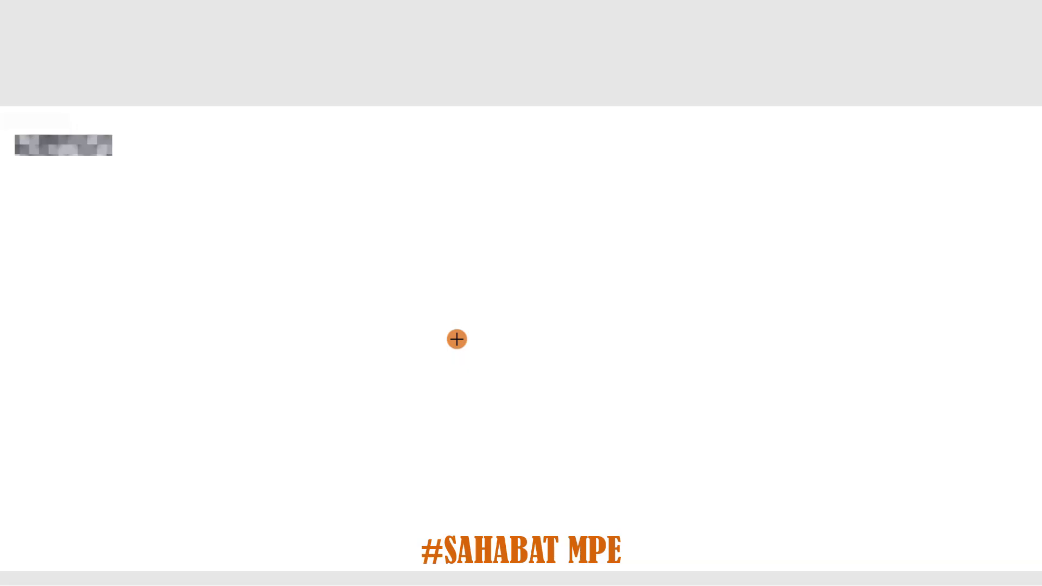
Split the comma-separated report text in column A into separate columns, using tab and comma as delimiters and General format
scroll(171, 419, "down", 4)
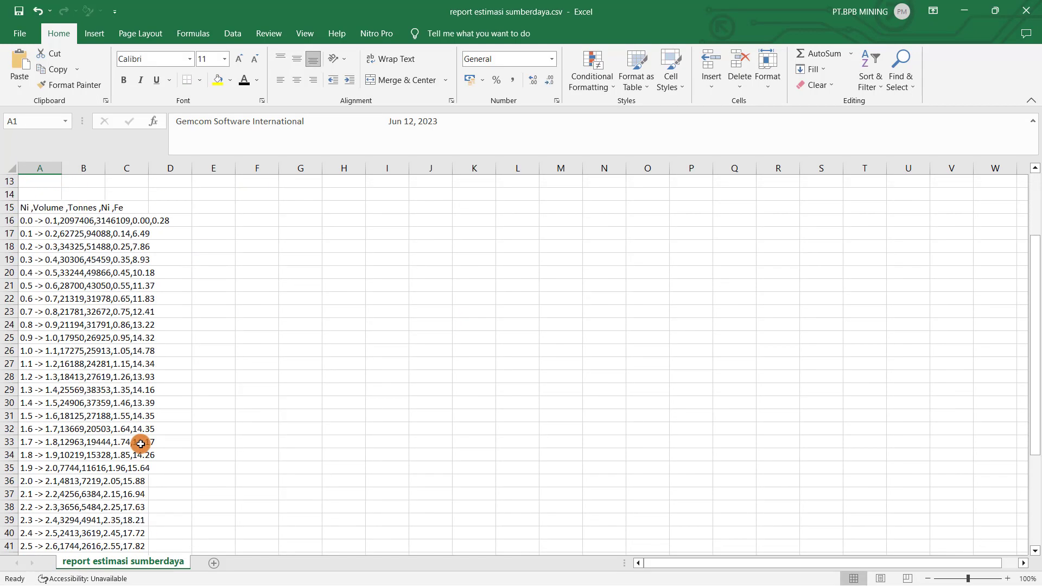
scroll(78, 494, "down", 4)
scroll(77, 494, "up", 7)
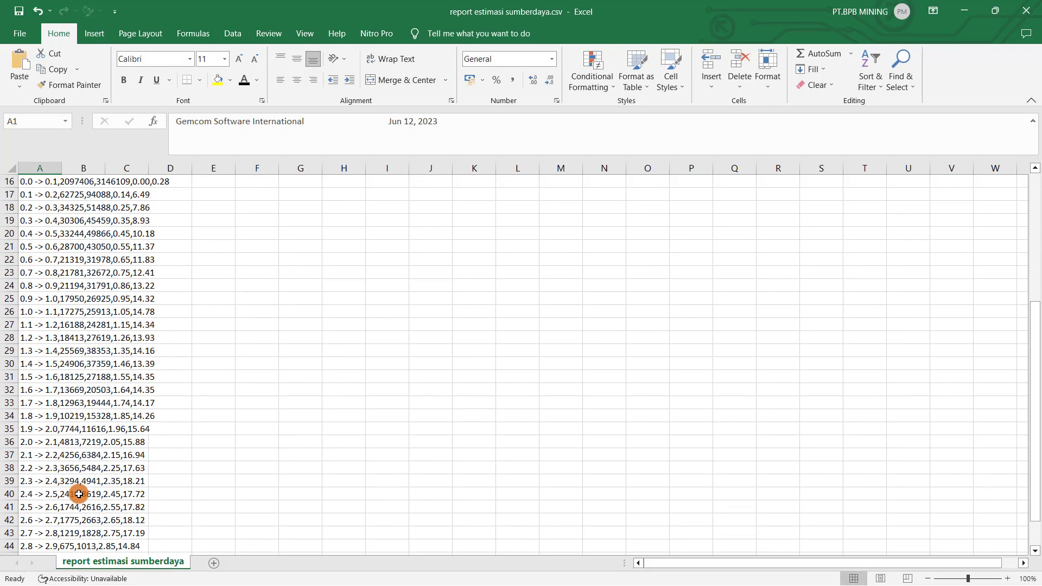
scroll(124, 337, "up", 1)
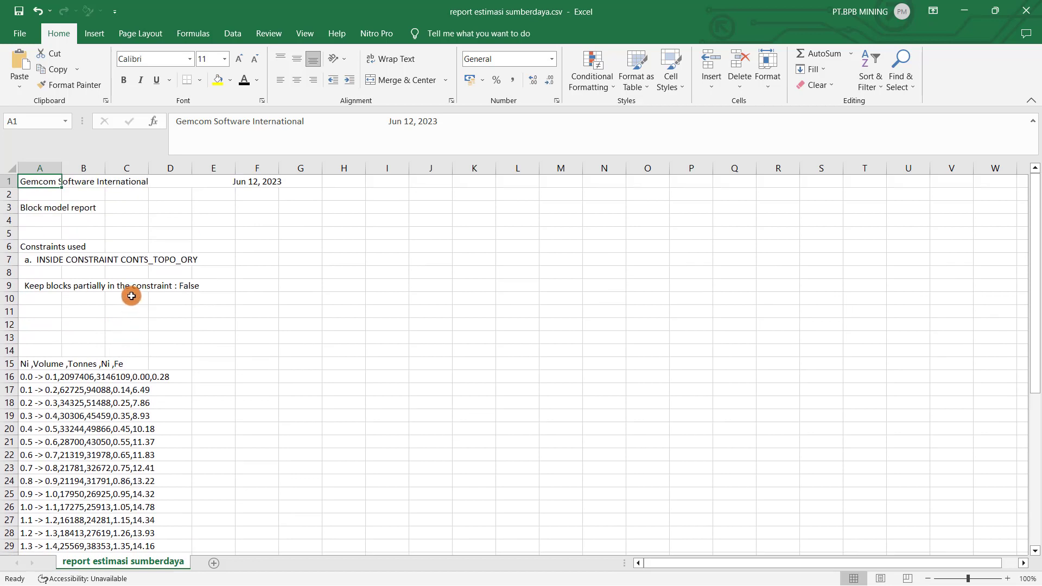
left_click(43, 167)
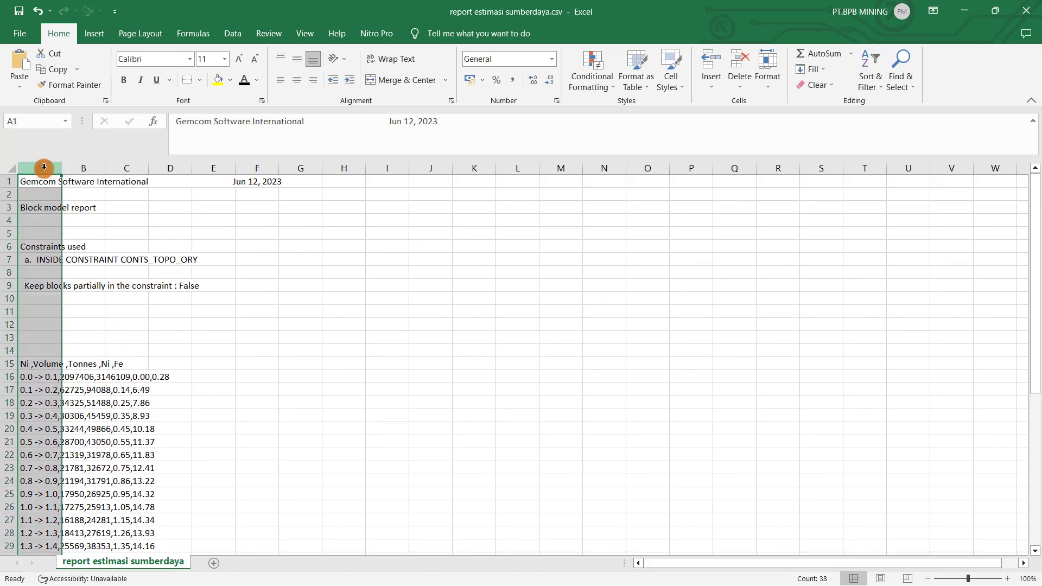
right_click(44, 166)
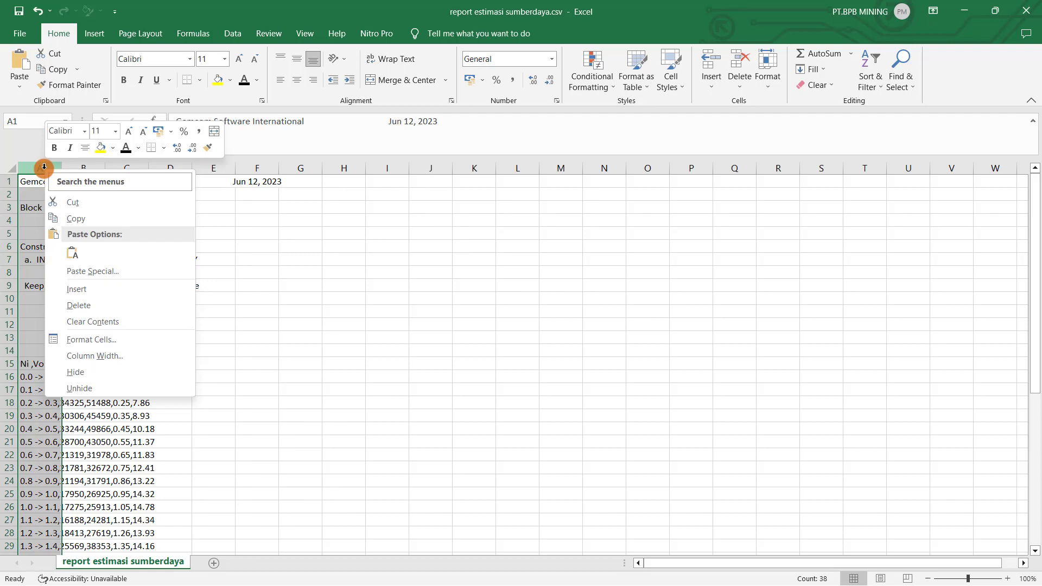
left_click(37, 166)
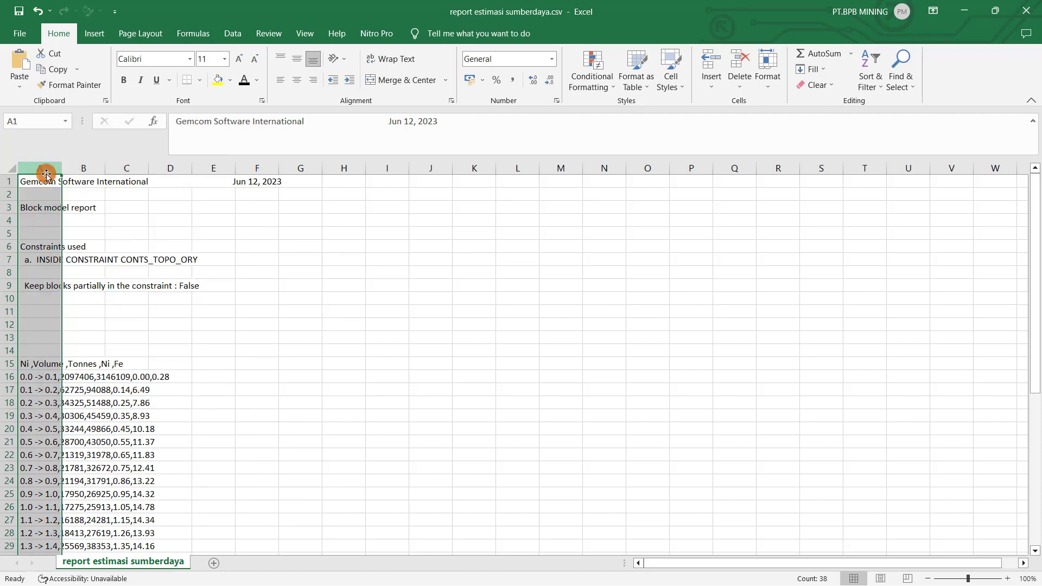
left_click(239, 33)
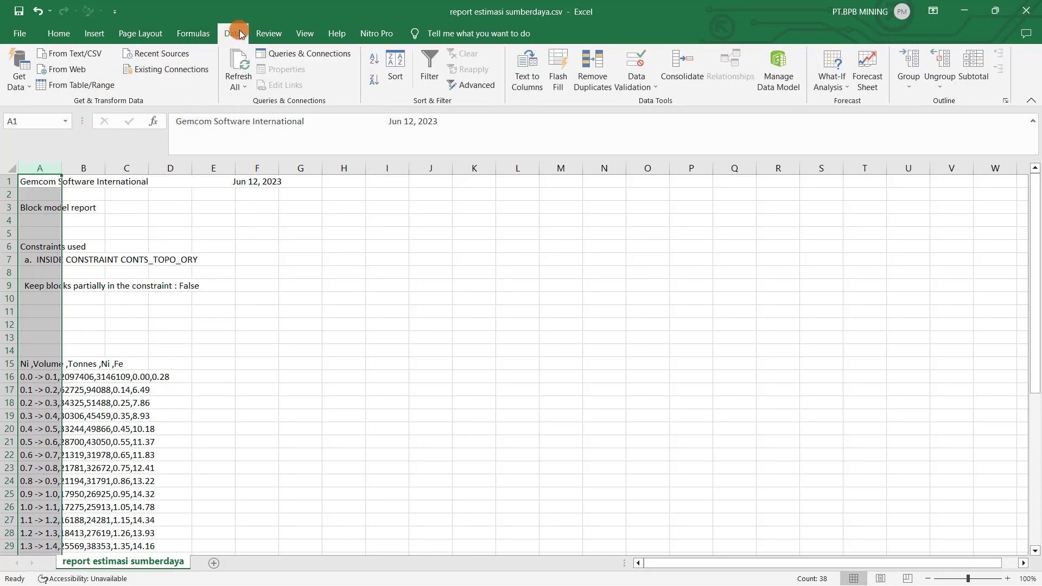
left_click(529, 81)
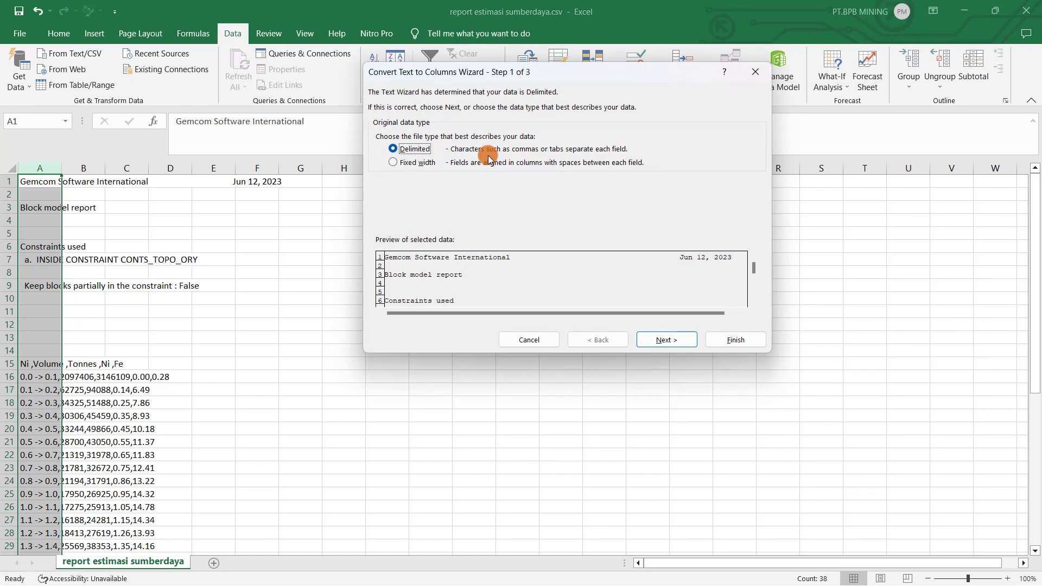
left_click(397, 148)
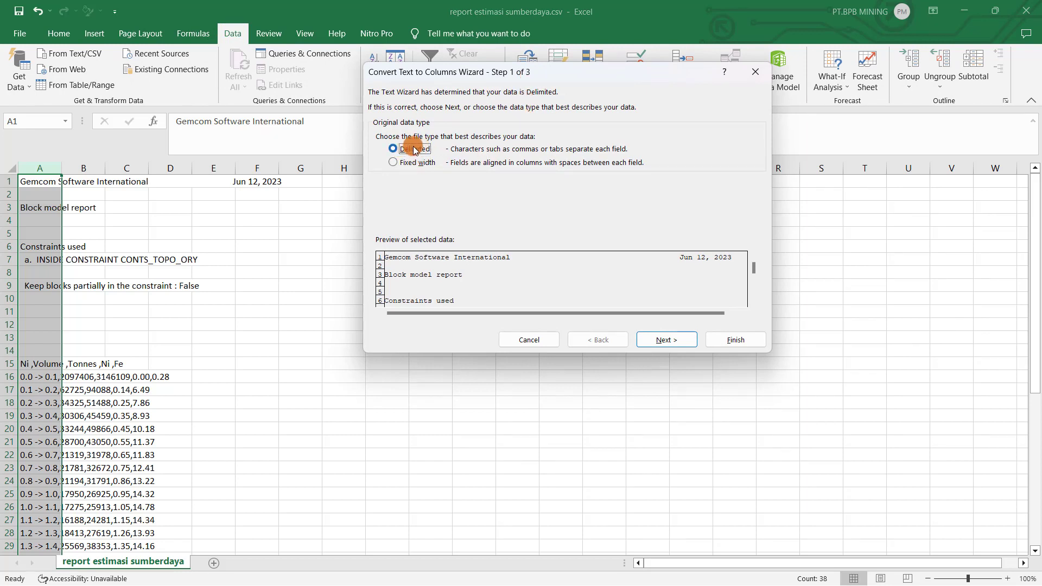
left_click(678, 340)
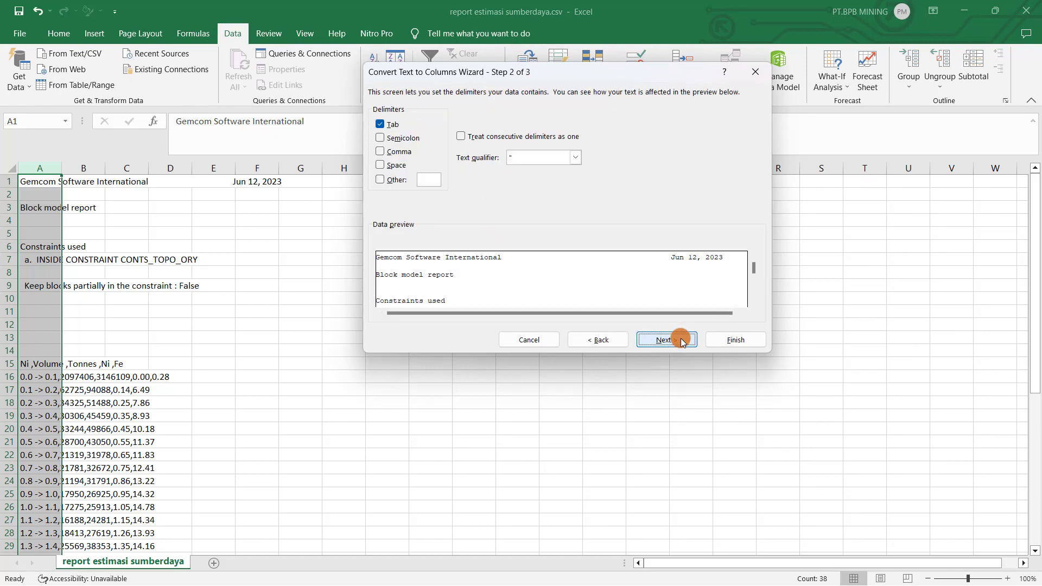
left_click(382, 154)
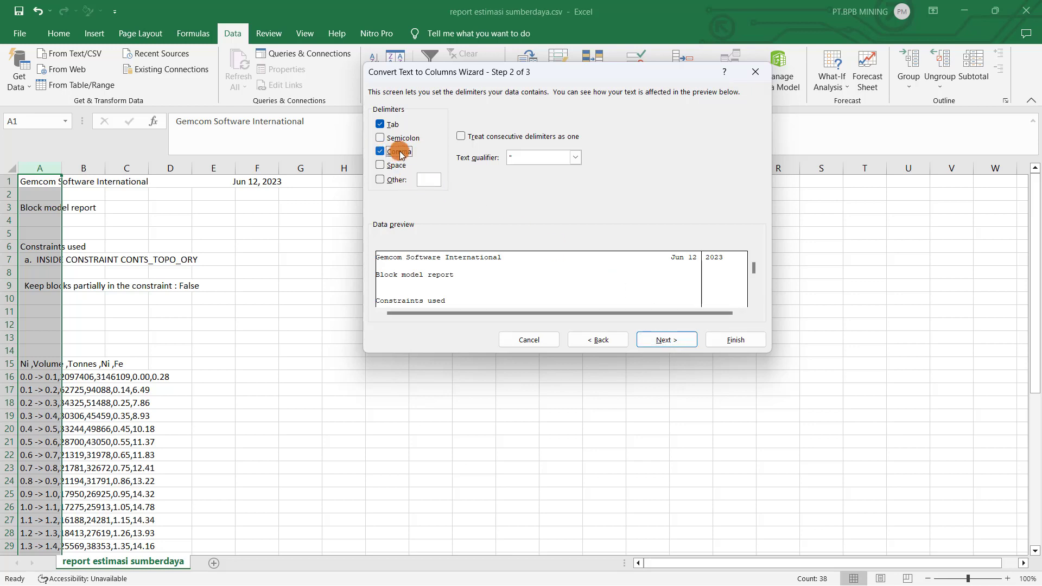
left_click(673, 340)
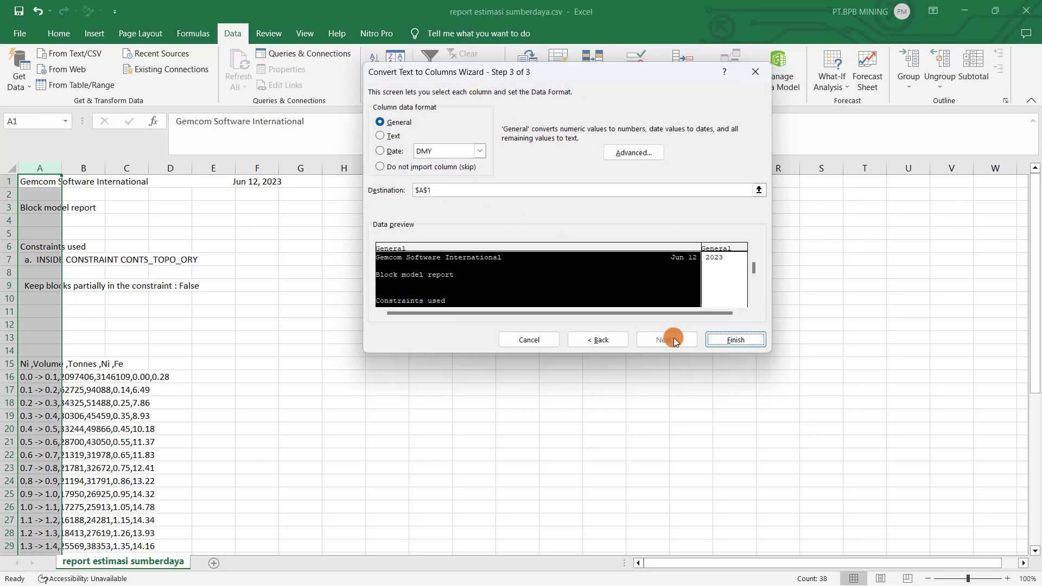
left_click(735, 339)
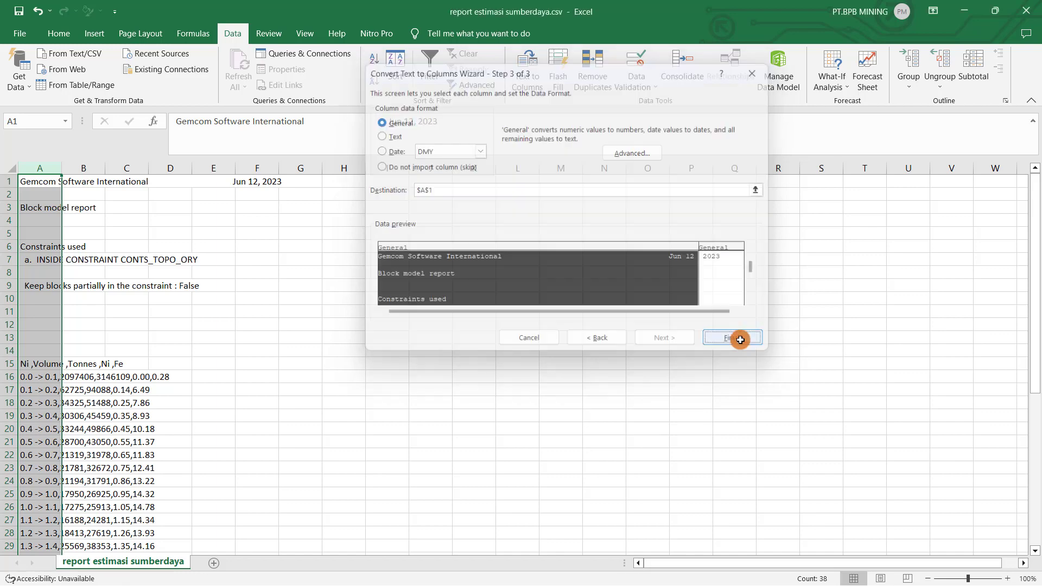
Widen columns A to E of the grade report table
left_click(81, 402)
scroll(76, 412, "down", 3)
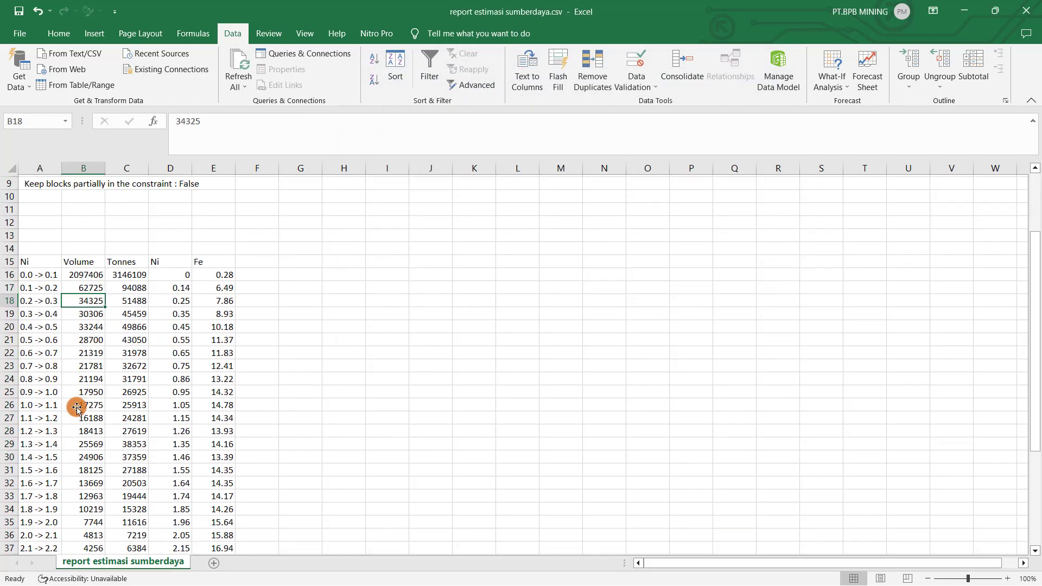
scroll(81, 423, "up", 3)
left_click_drag(62, 168, 282, 171)
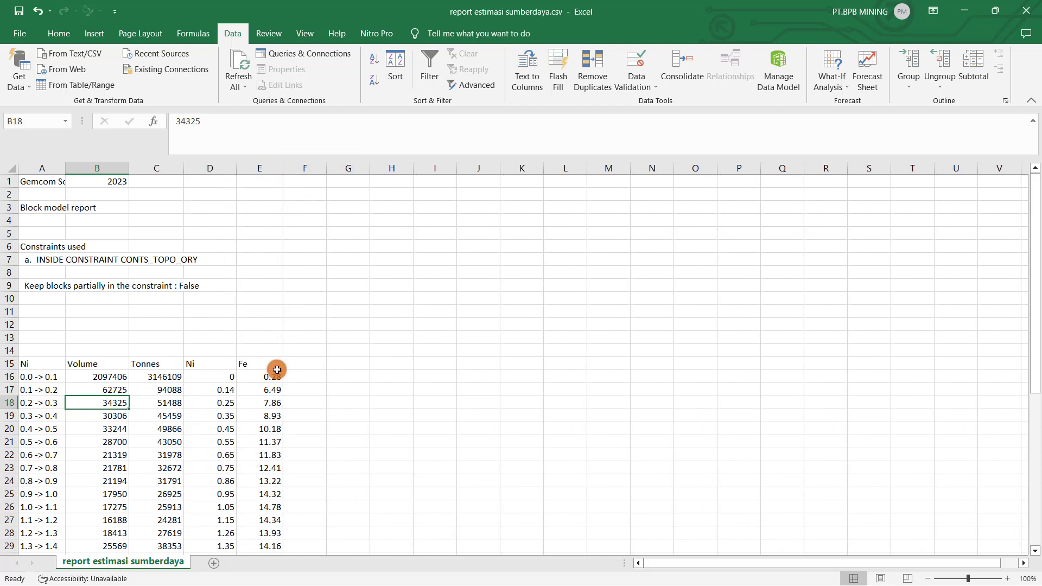
Insert a blank row above the Grand Total row of the report
scroll(216, 421, "down", 9)
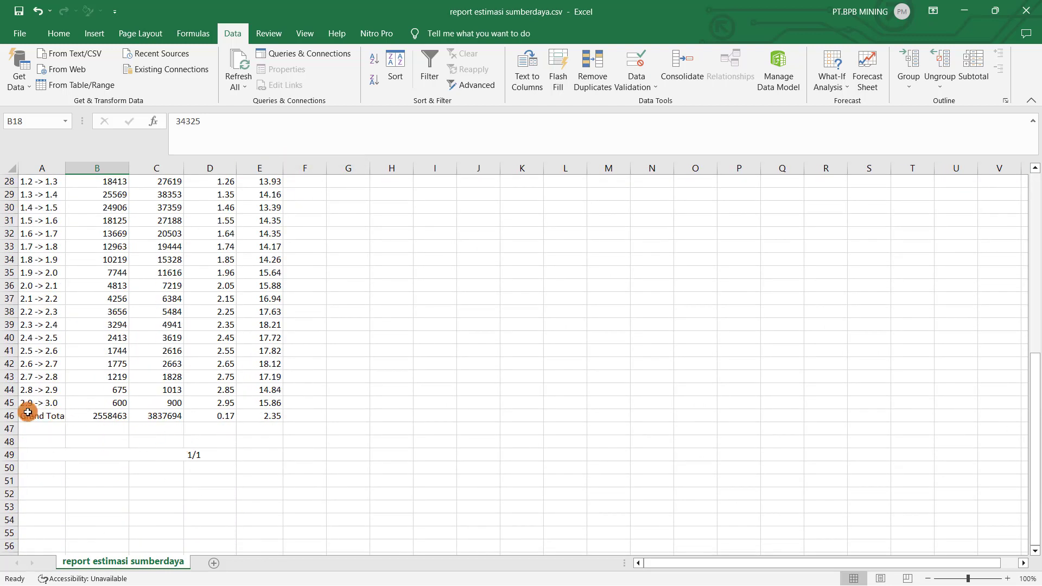
left_click(10, 416)
right_click(10, 416)
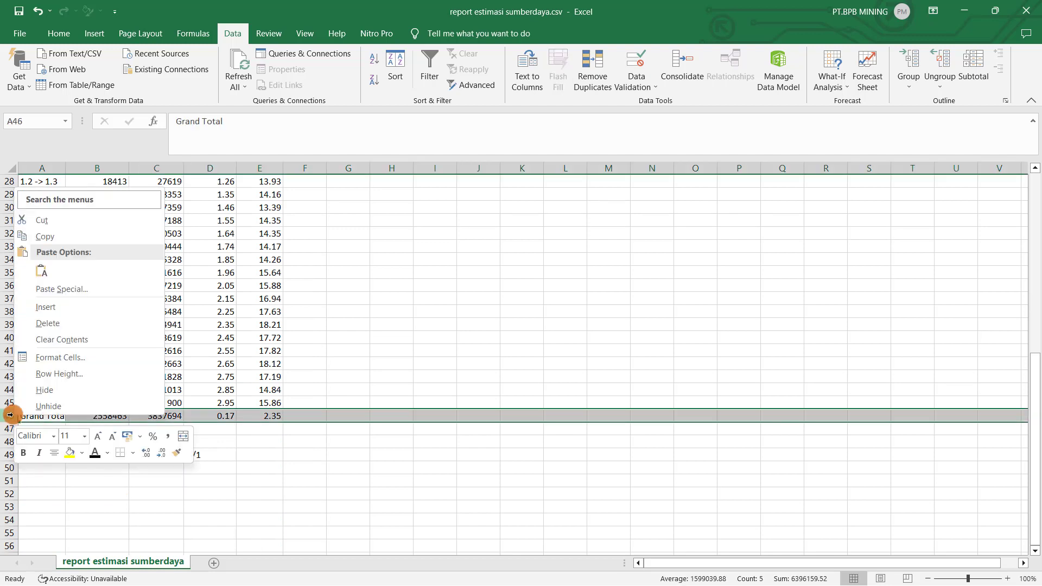
left_click(47, 309)
left_click(200, 364)
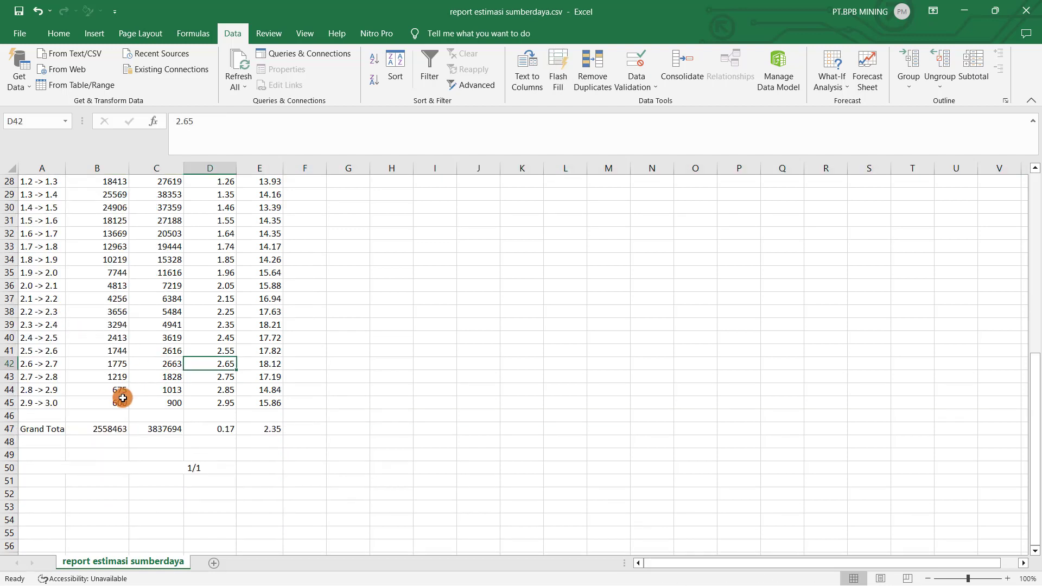
Sum the Volume column in cell B46 with the formula =SUM(B16:B45)
left_click(122, 401)
left_click(109, 417)
scroll(188, 418, "up", 4)
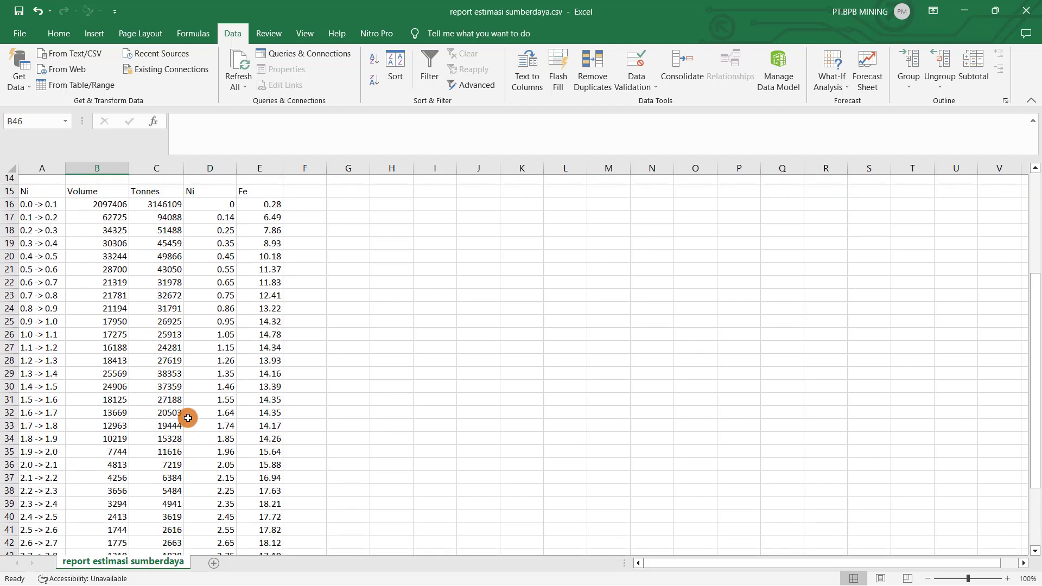
scroll(100, 508, "down", 2)
type("=")
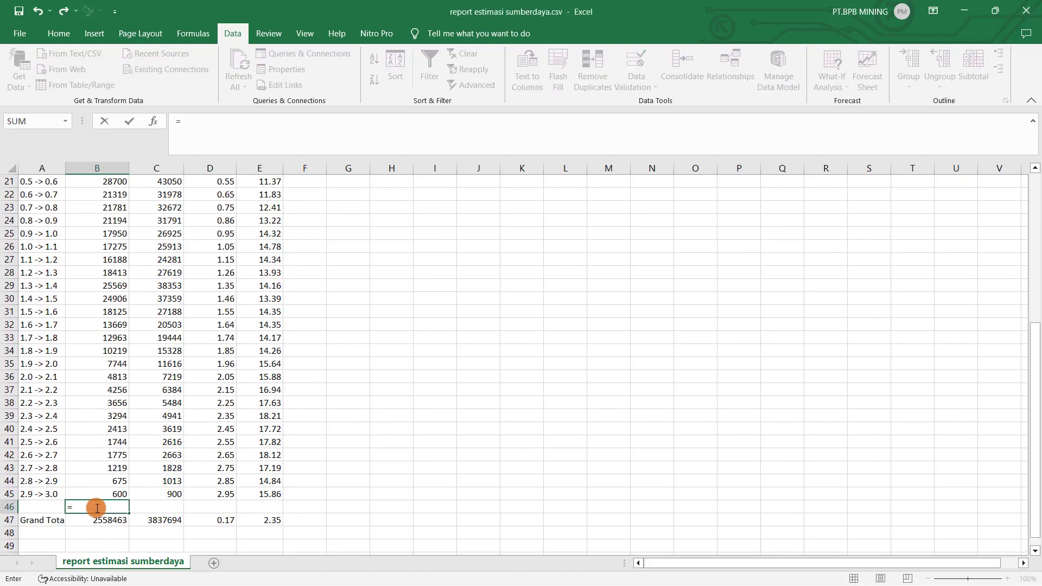
type("sum")
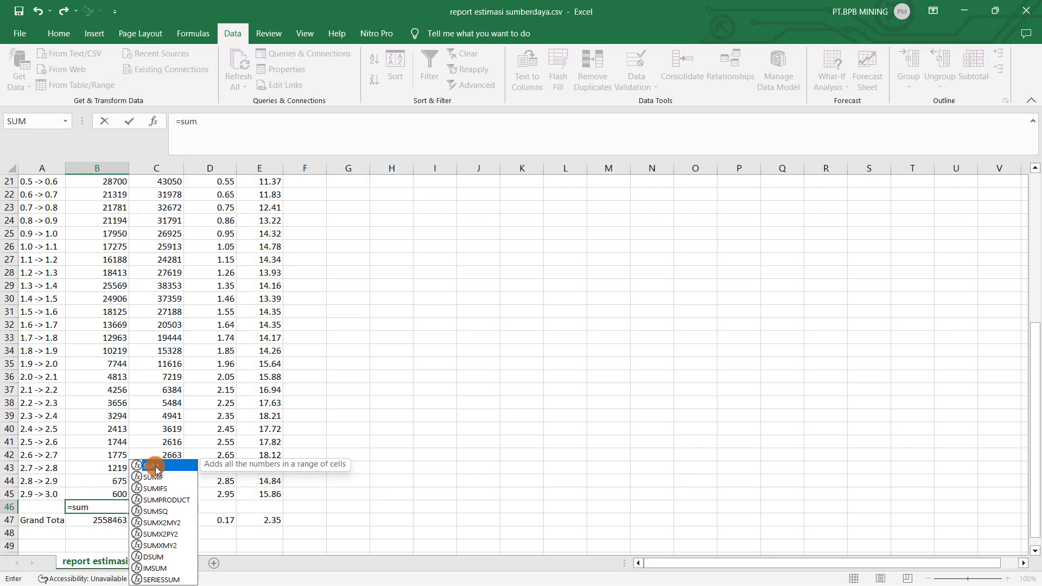
double_click(156, 467)
scroll(121, 425, "up", 3)
left_click(102, 234)
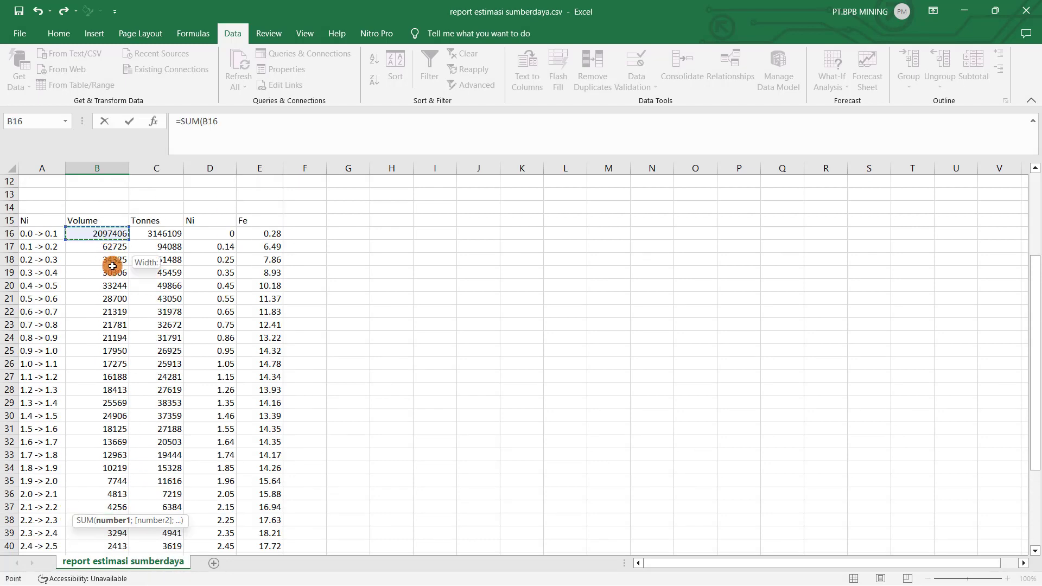
left_click_drag(113, 266, 101, 533)
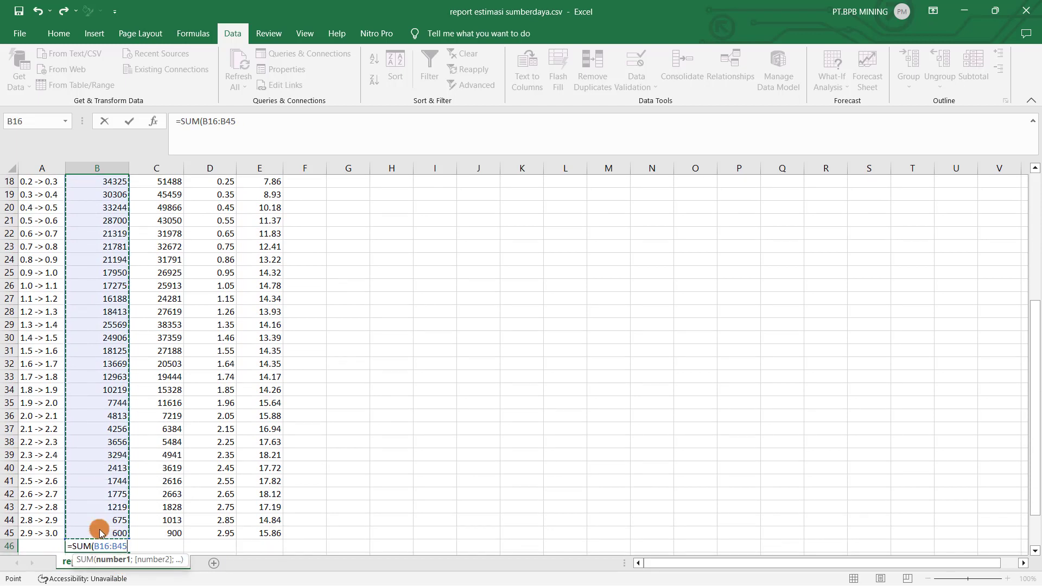
type(")")
key("Return")
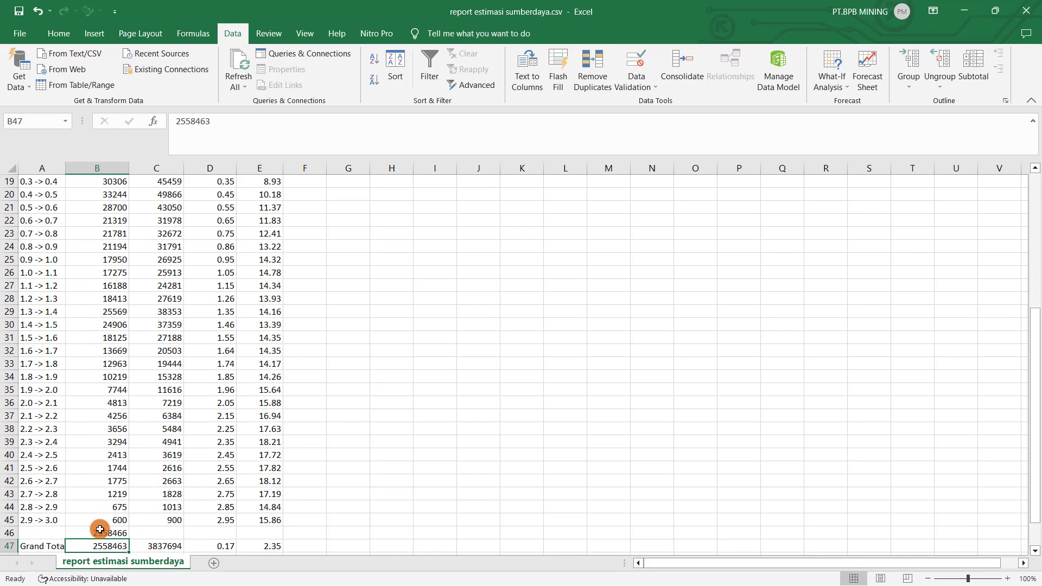
Copy the volume sum formula from B46 into C46 to total the Tonnes column, checking that it covers C16:C45
scroll(100, 529, "down", 1)
left_click(104, 494)
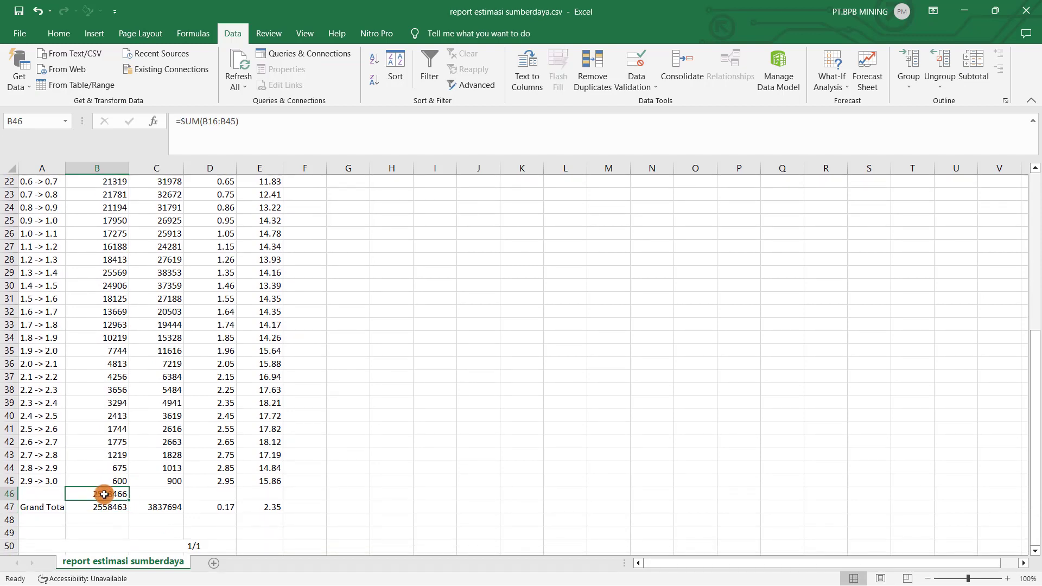
key("ctrl+c")
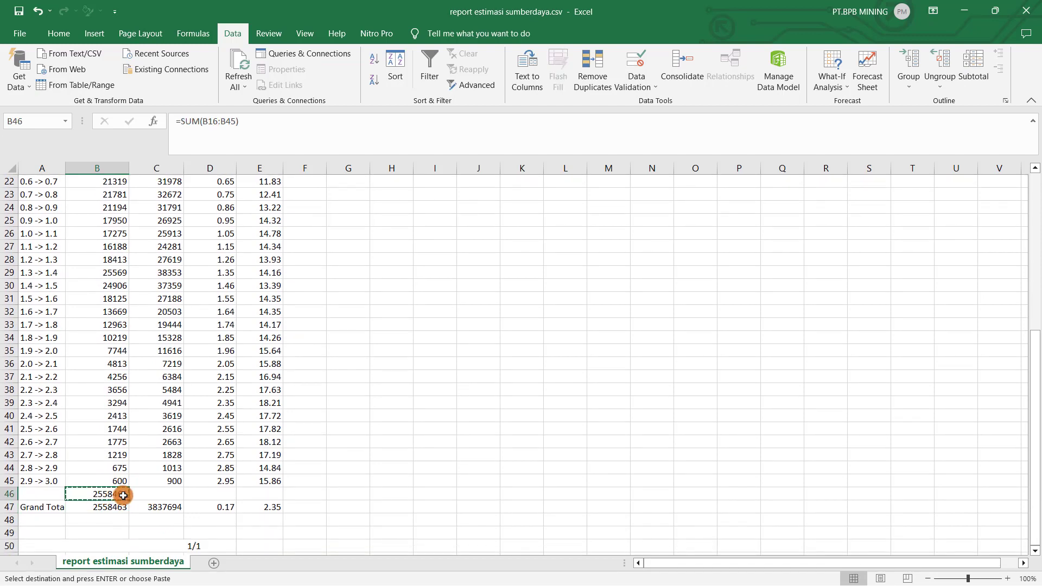
left_click(158, 496)
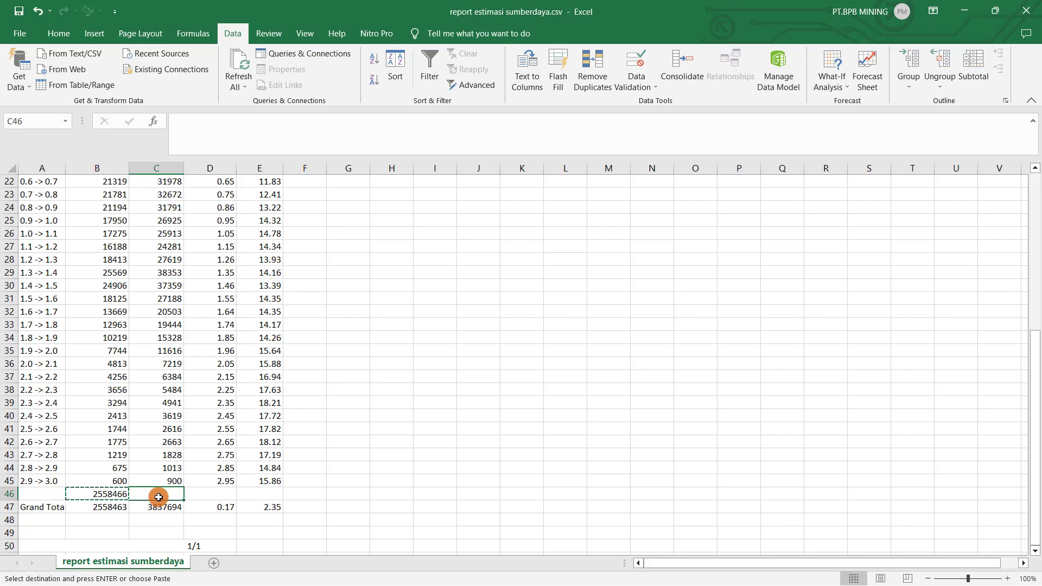
key("ctrl+v")
double_click(165, 491)
scroll(174, 483, "up", 3)
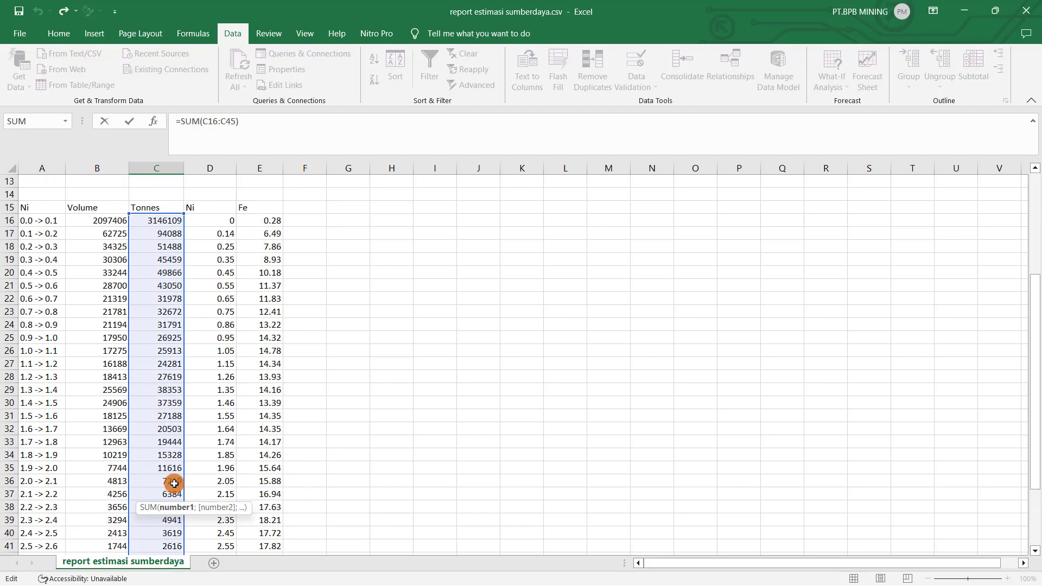
scroll(173, 483, "down", 2)
key("Return")
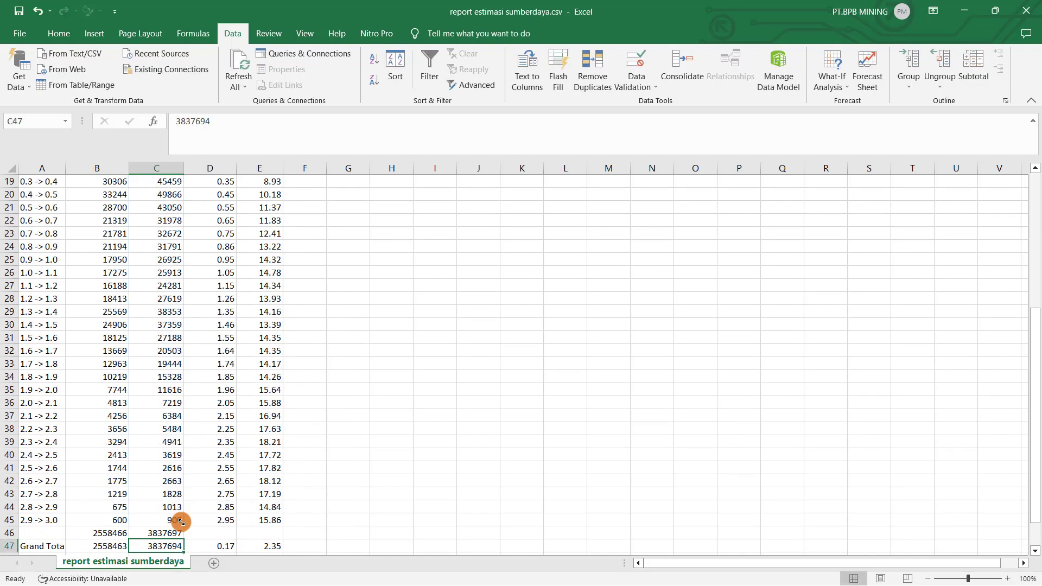
Calculate the tonnage-weighted average Ni grade in cell D46 with the formula =SUMPRODUCT(D16:D45;C16:C45)/C46
scroll(206, 505, "down", 1)
left_click(224, 496)
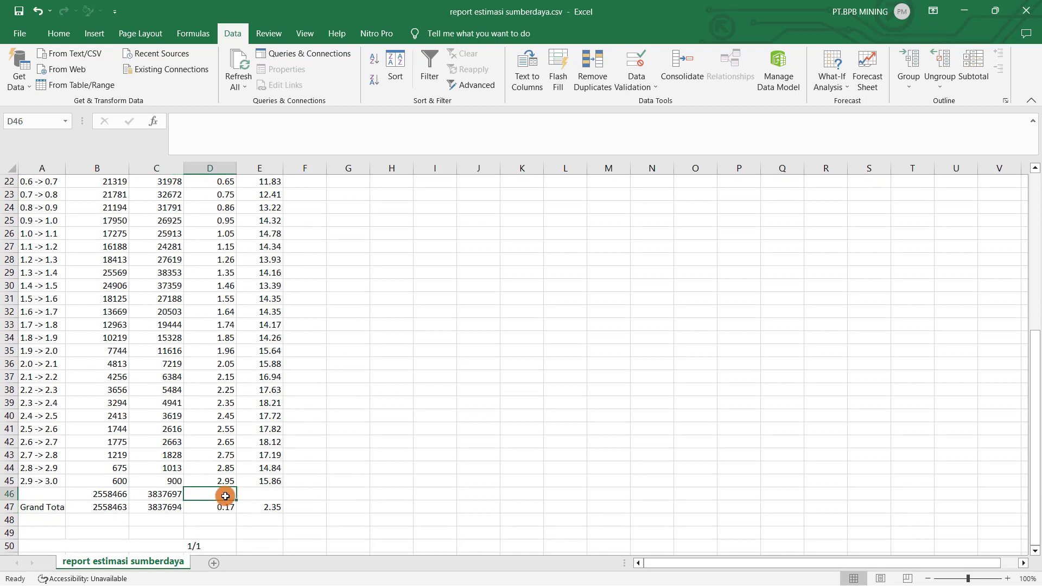
type("=")
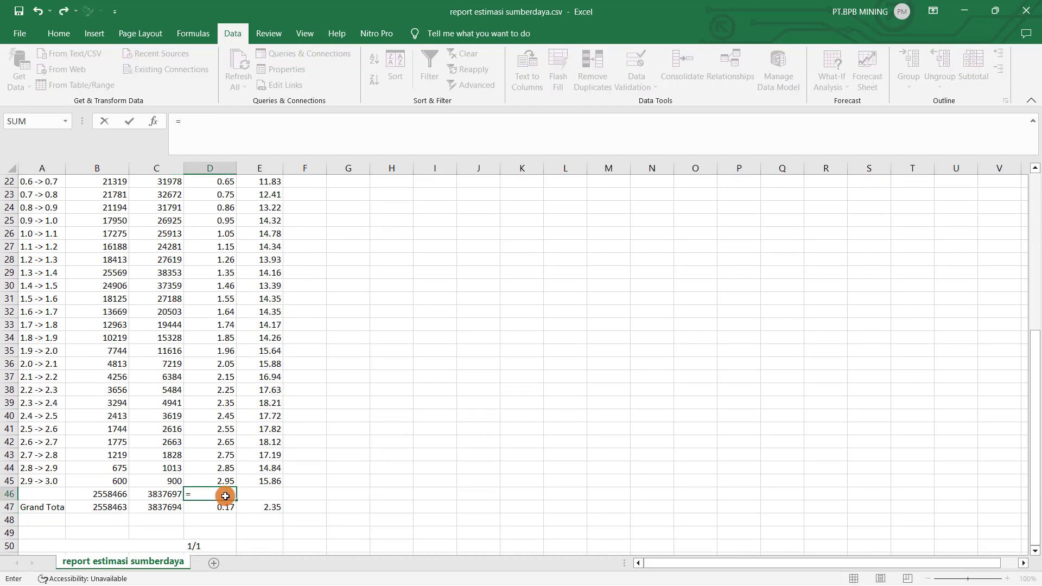
type("sum")
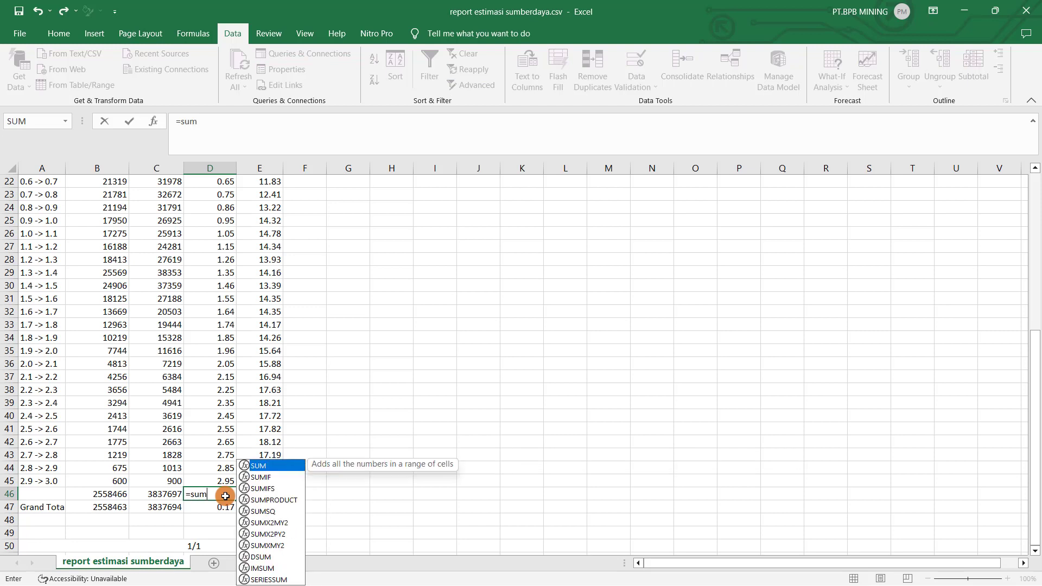
double_click(291, 501)
scroll(242, 261, "up", 4)
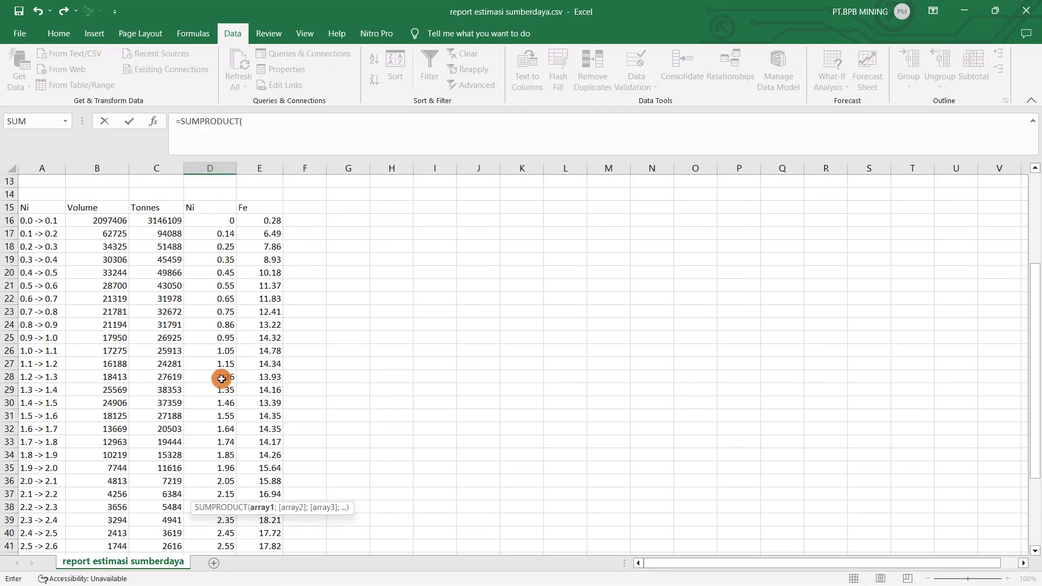
left_click_drag(222, 261, 224, 456)
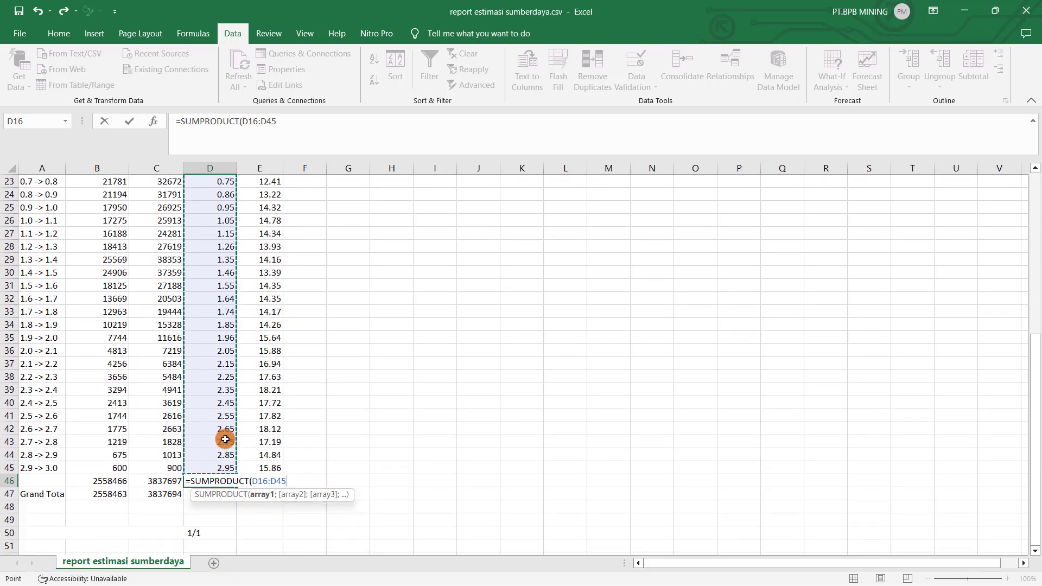
type(";")
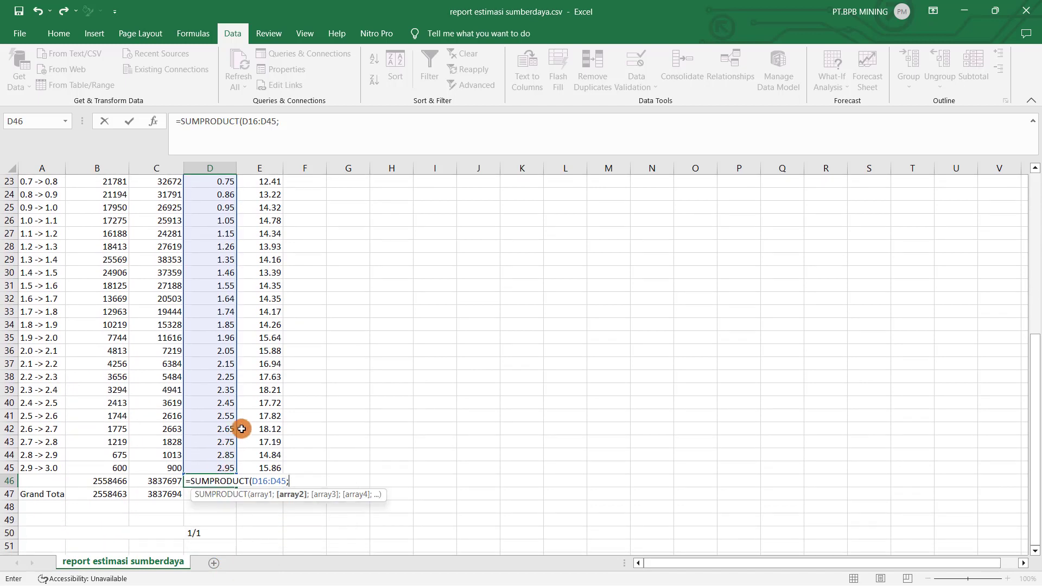
scroll(214, 325, "up", 3)
left_click(163, 208)
left_click_drag(168, 225, 172, 508)
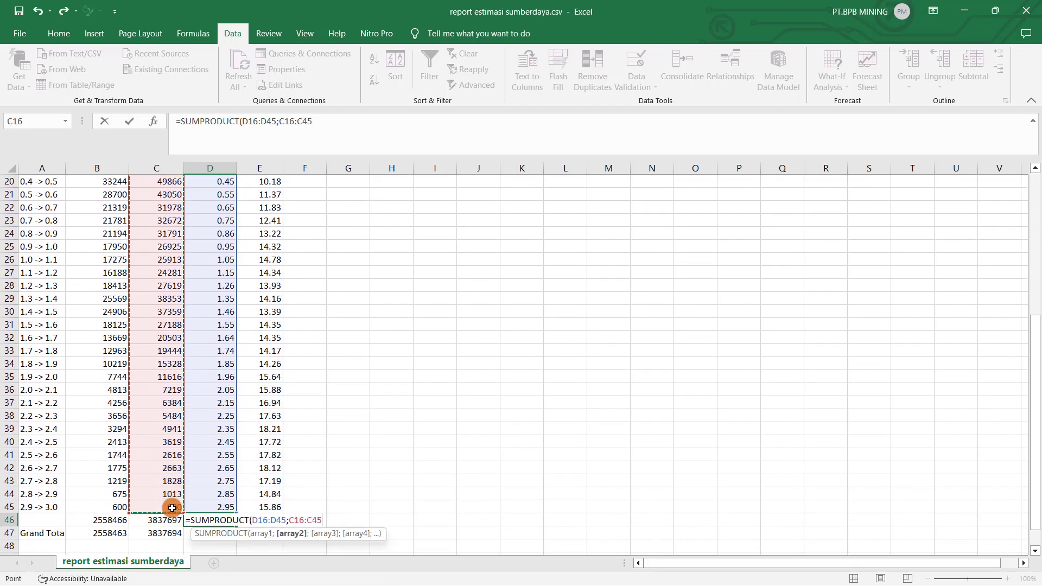
type(")/")
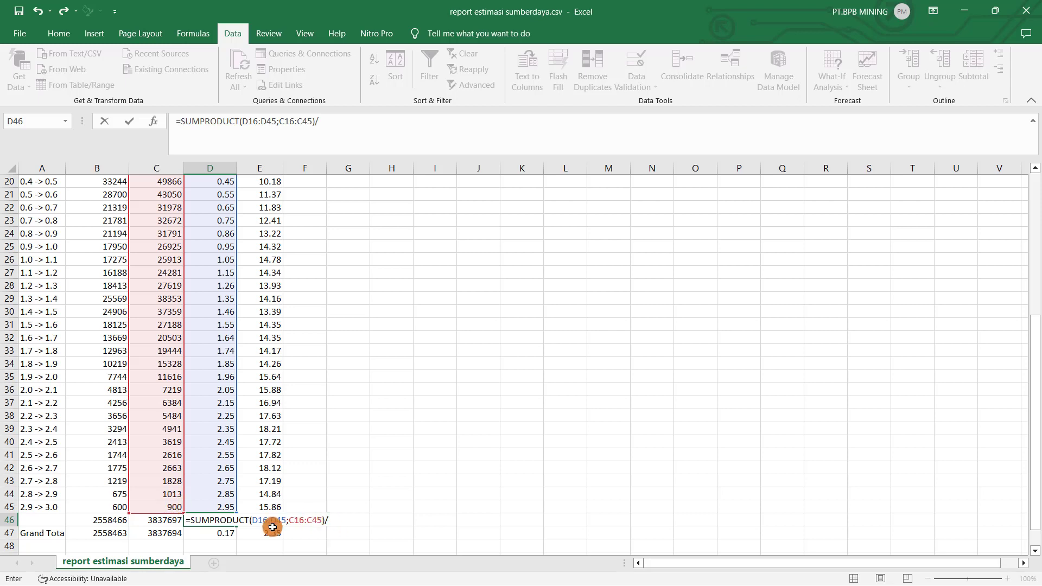
left_click(170, 521)
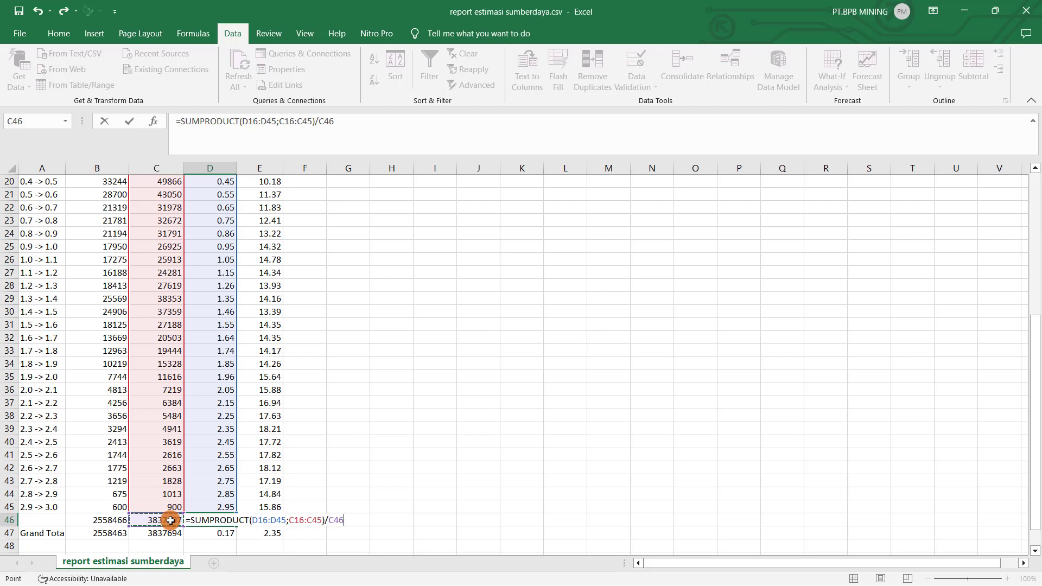
key("Return")
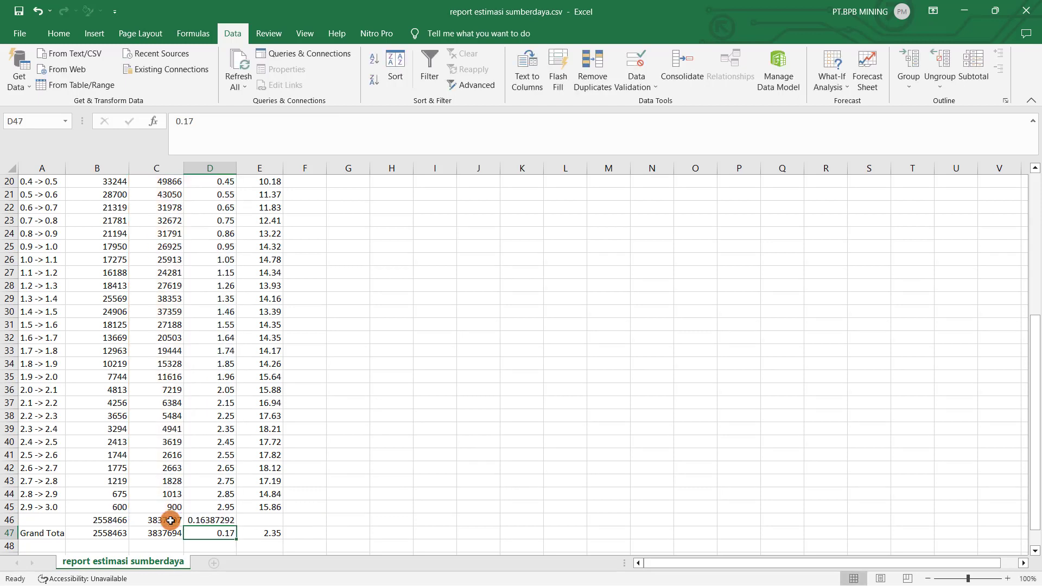
Format the weighted Ni average in D46 to two decimal places and check the ranges its formula references
left_click(222, 520)
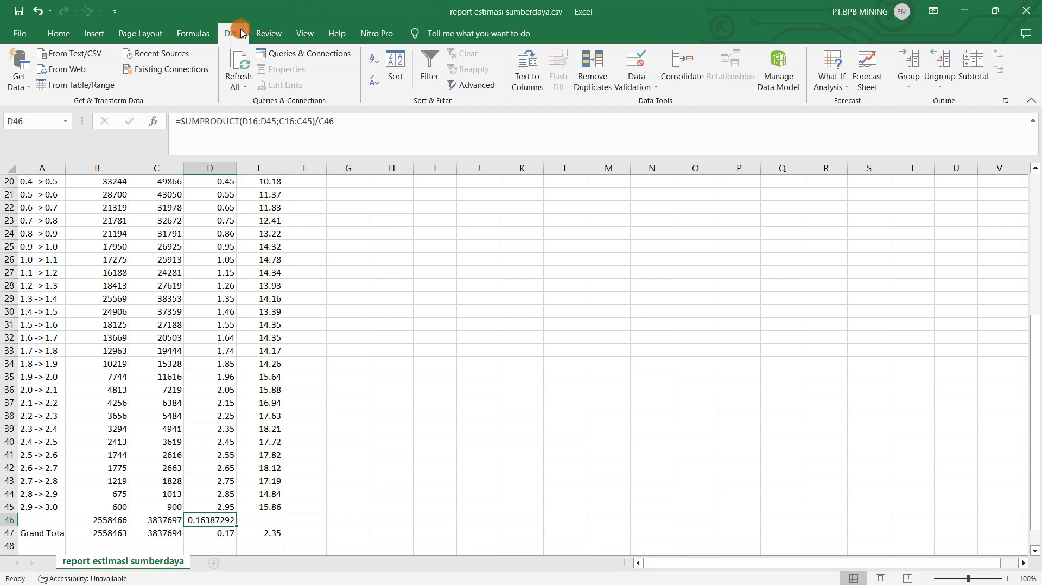
left_click(59, 33)
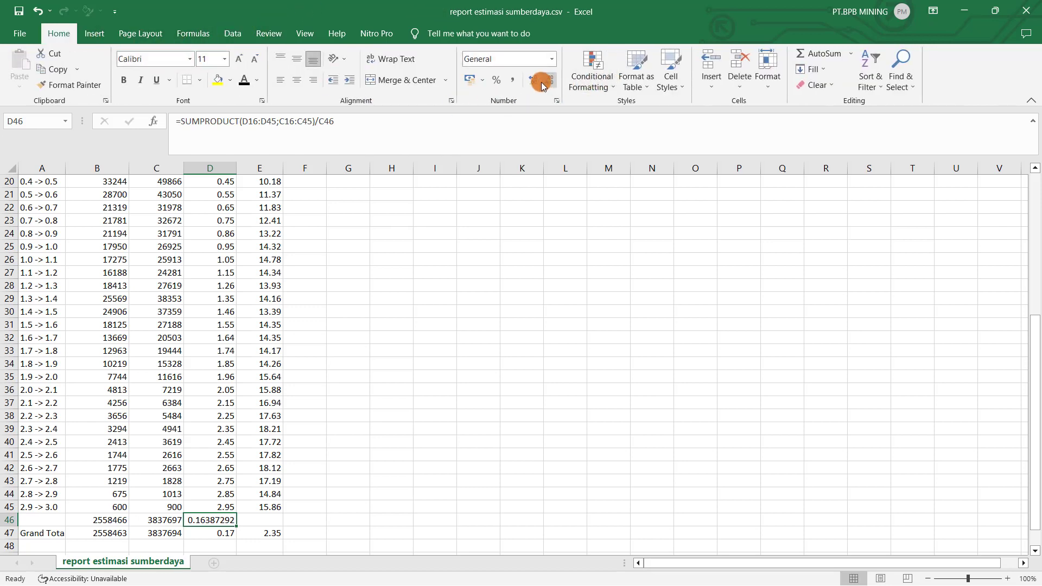
left_click(537, 81)
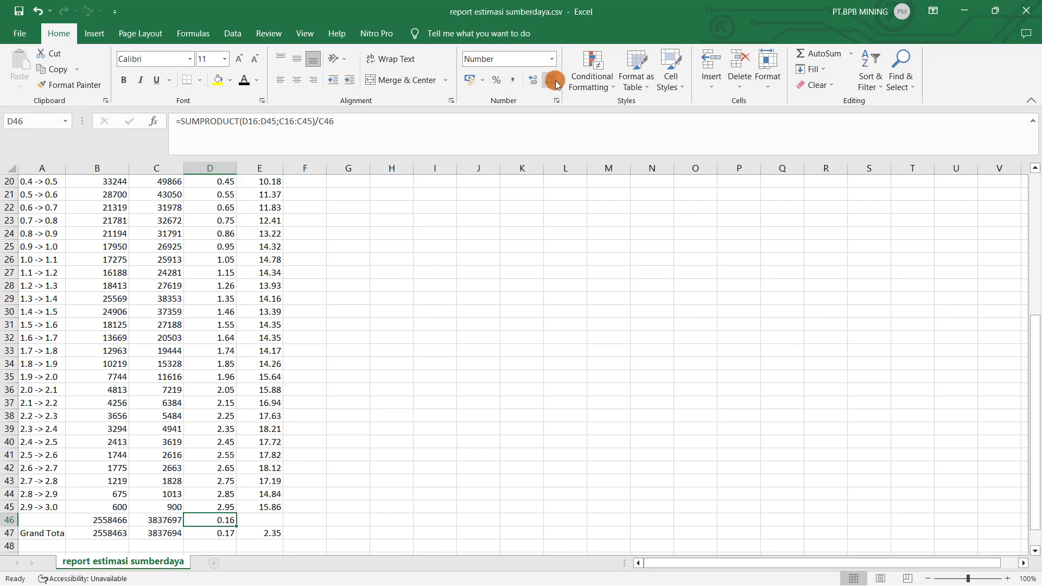
double_click(227, 520)
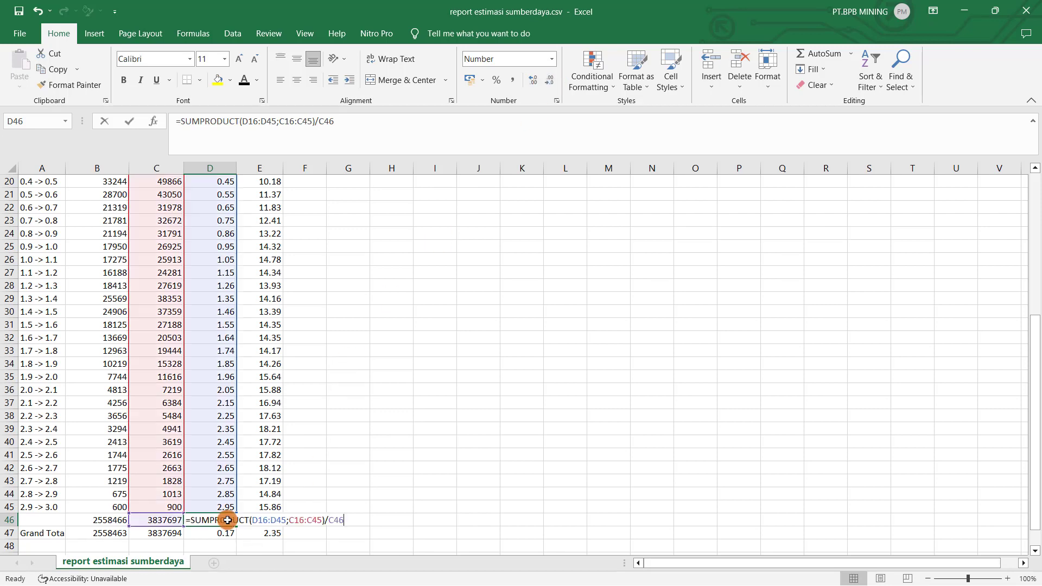
scroll(232, 380, "up", 3)
scroll(233, 405, "down", 2)
scroll(232, 404, "down", 2)
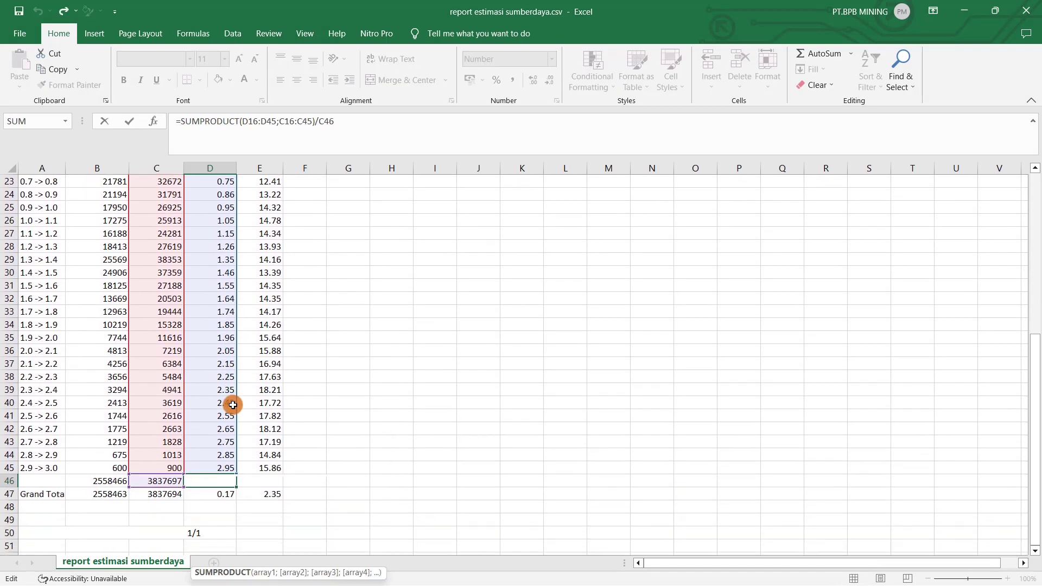
key("Return")
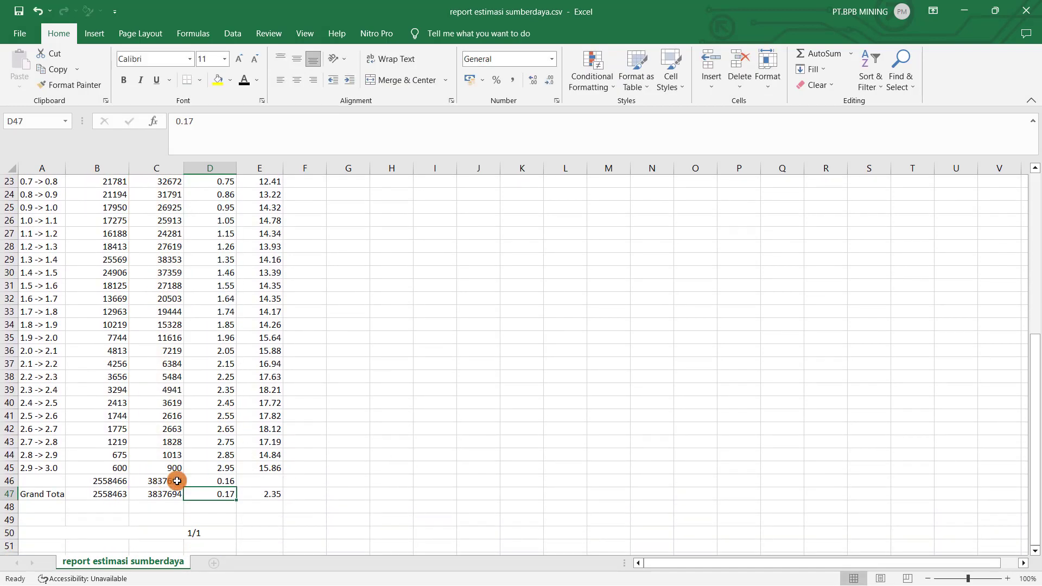
Copy the D46 formula into E46 and correct its references to =SUMPRODUCT(E16:E45;C16:C45)/C46 for the weighted Fe average
left_click(224, 481)
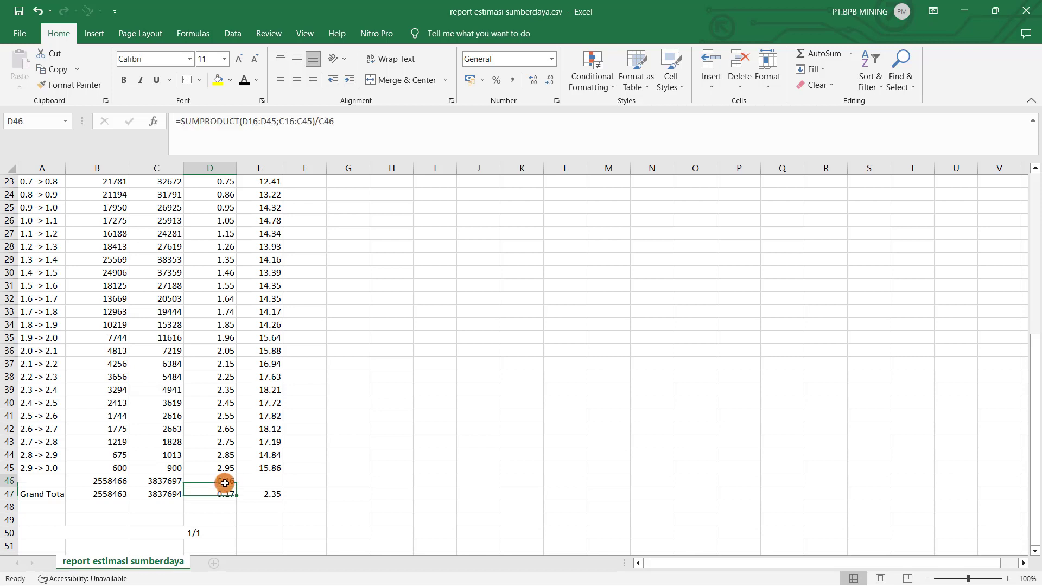
key("ctrl+c")
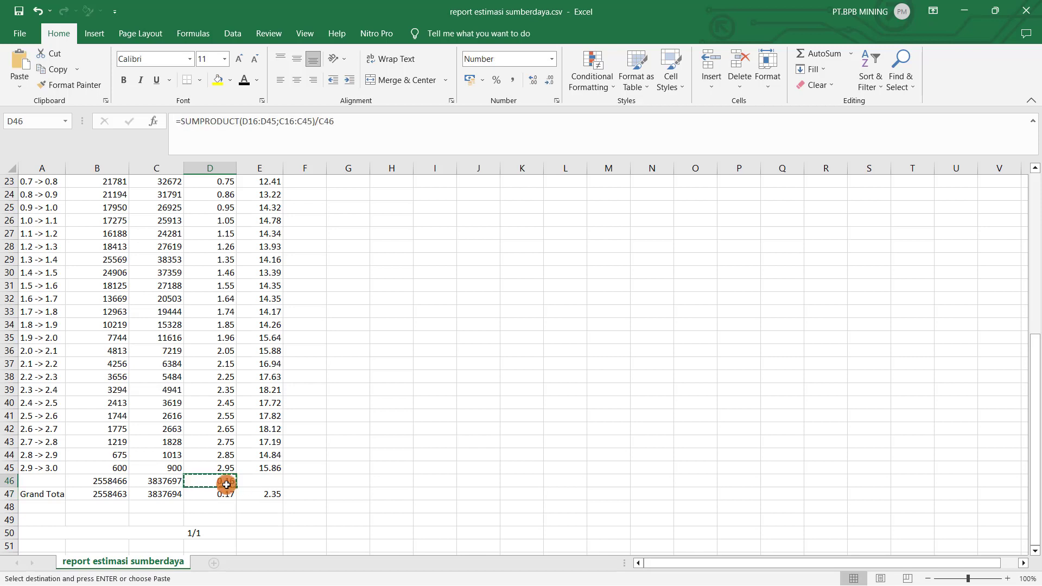
left_click(269, 481)
key("ctrl+v")
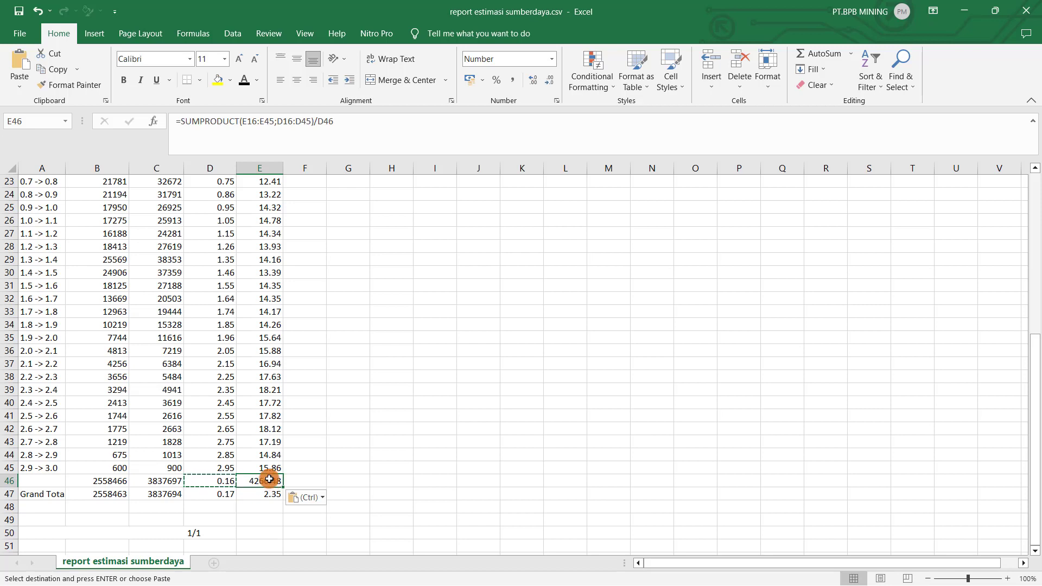
double_click(268, 481)
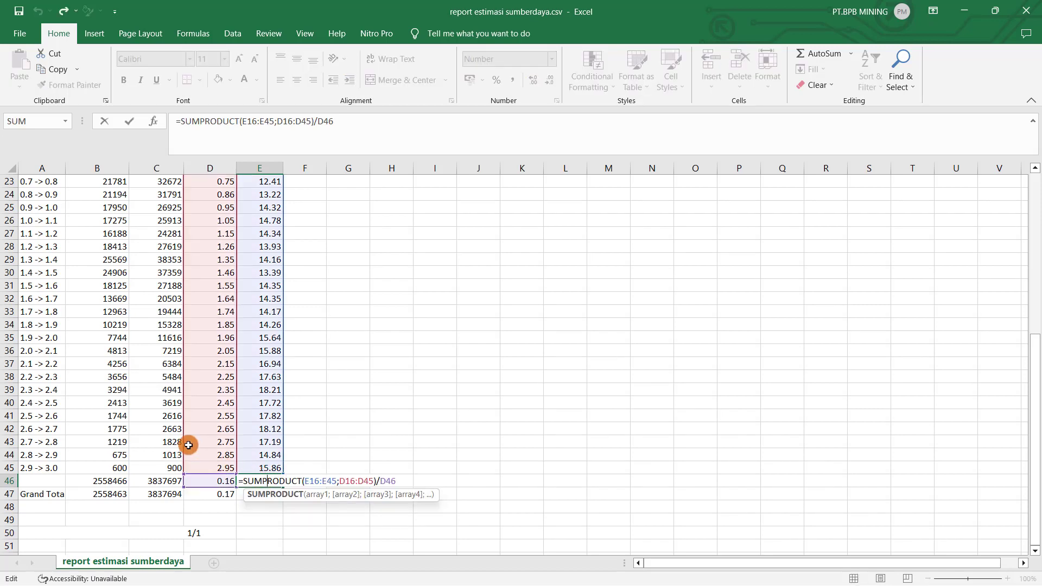
left_click_drag(182, 442, 173, 446)
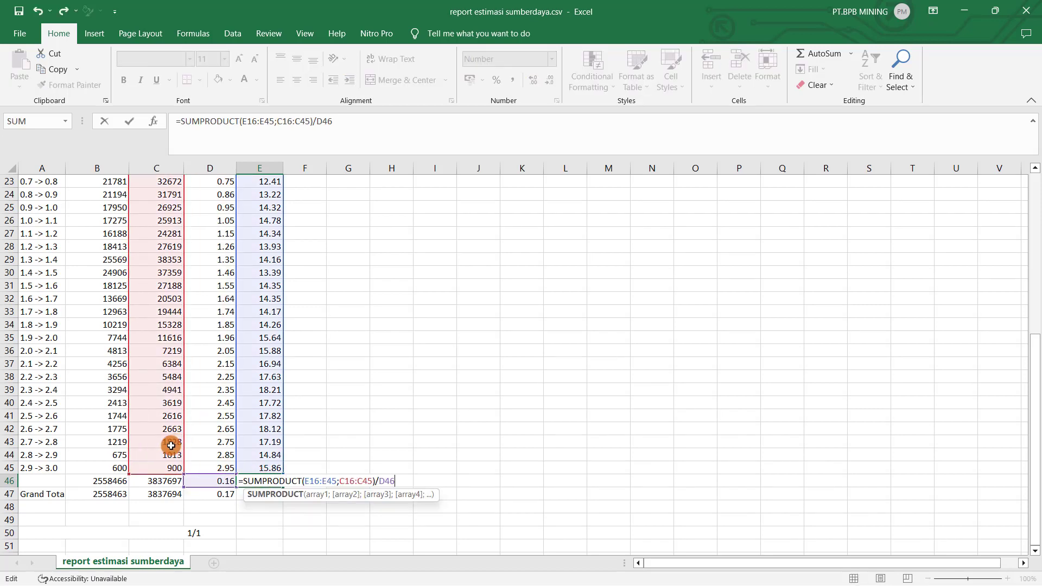
scroll(170, 442, "up", 4)
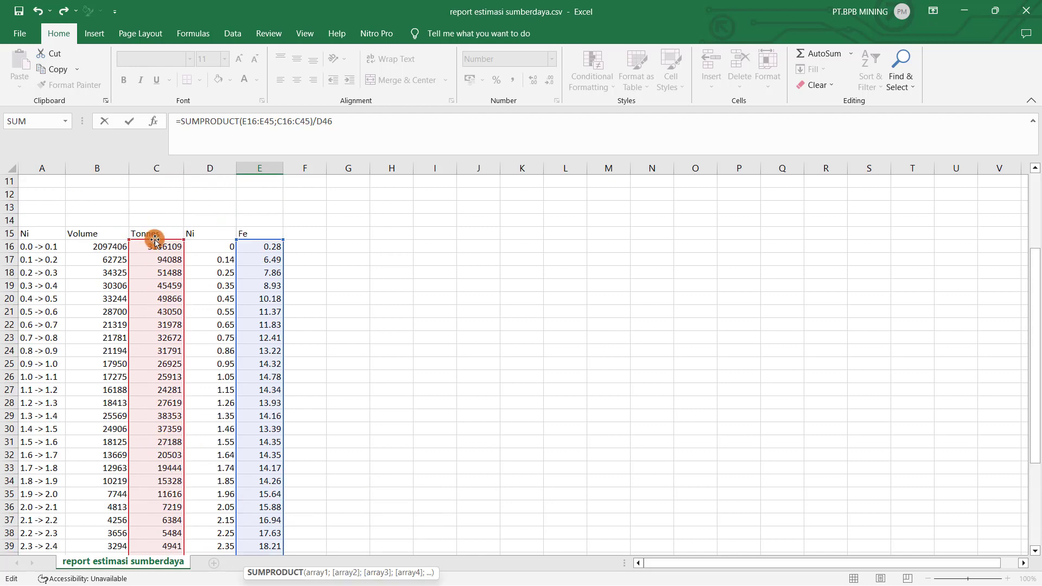
scroll(155, 282, "down", 6)
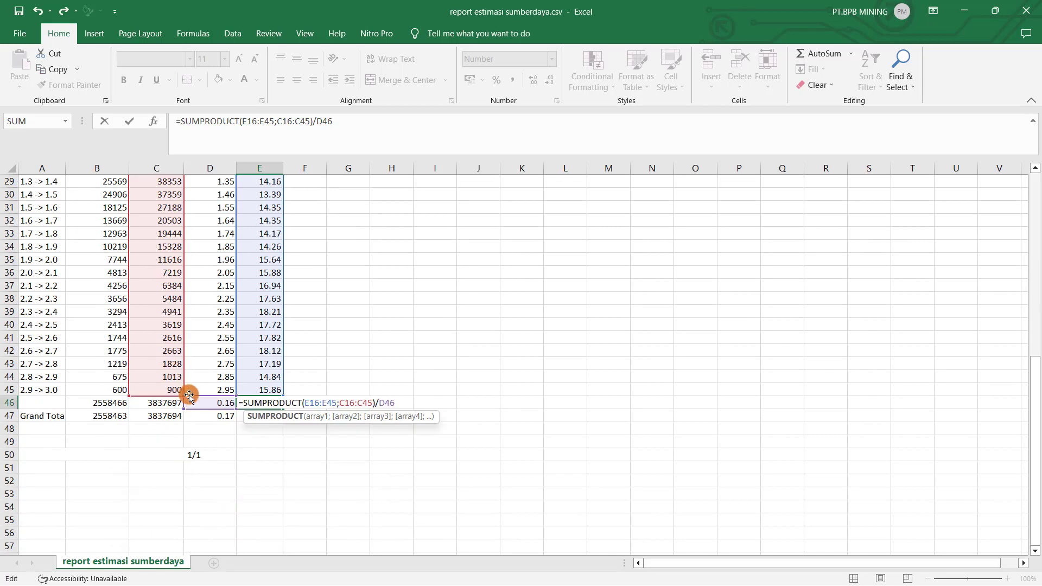
left_click_drag(197, 399, 174, 402)
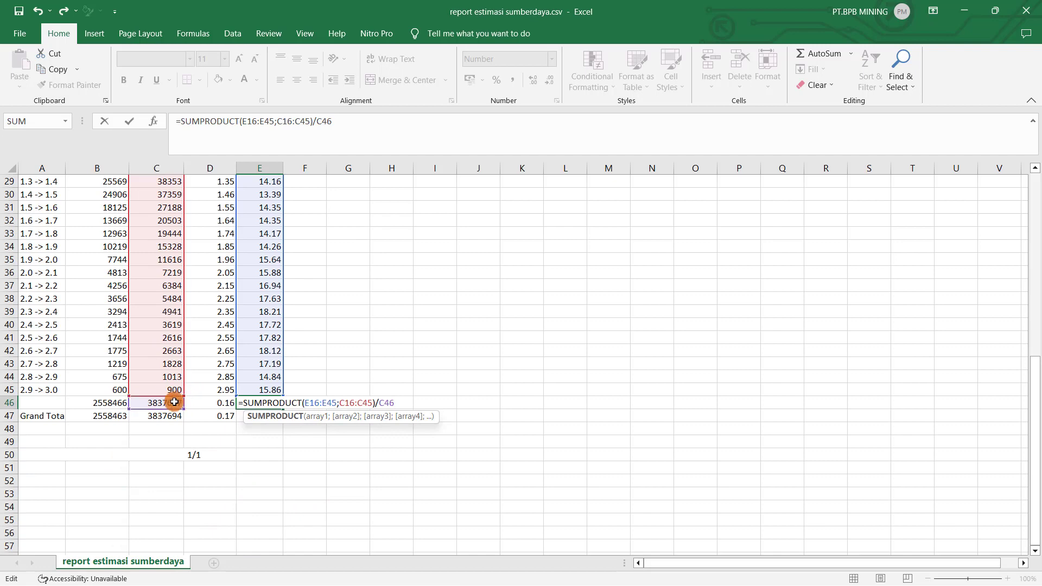
scroll(164, 402, "up", 6)
scroll(164, 402, "down", 5)
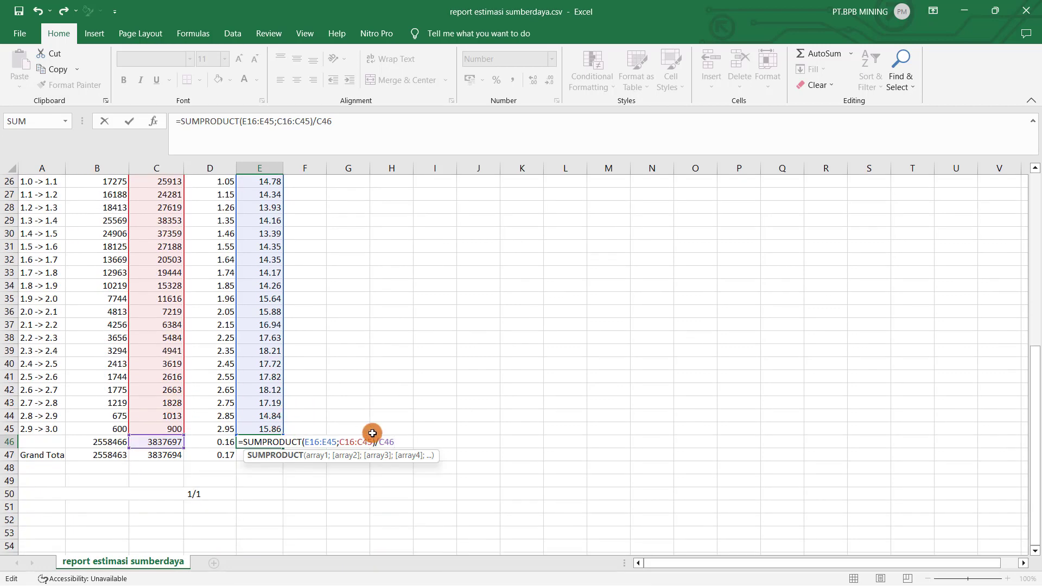
key("Return")
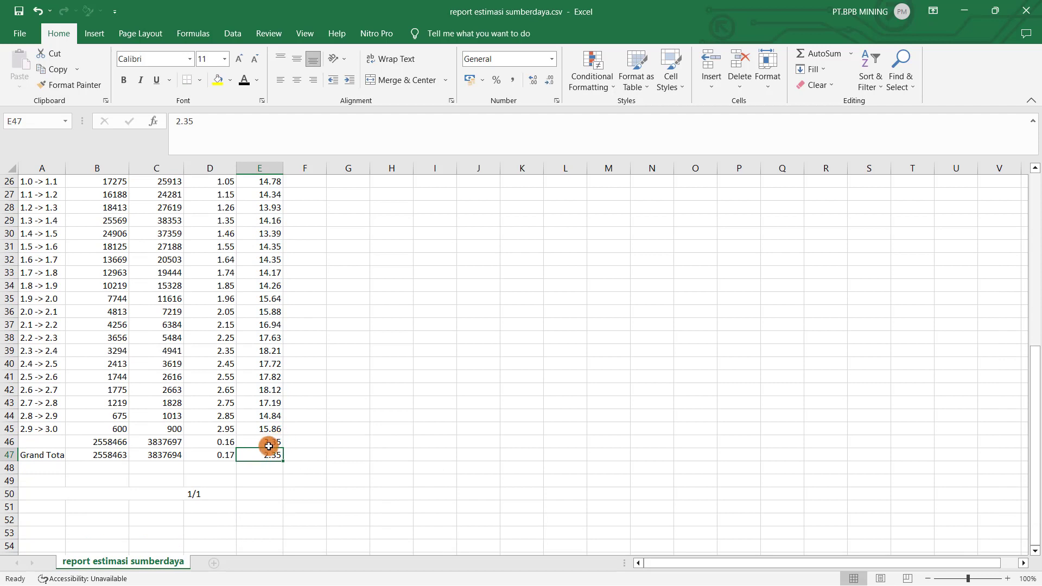
Compare the calculated totals and averages in B46:E46 with the report's Grand Total row
left_click(113, 443)
left_click_drag(119, 444, 247, 443)
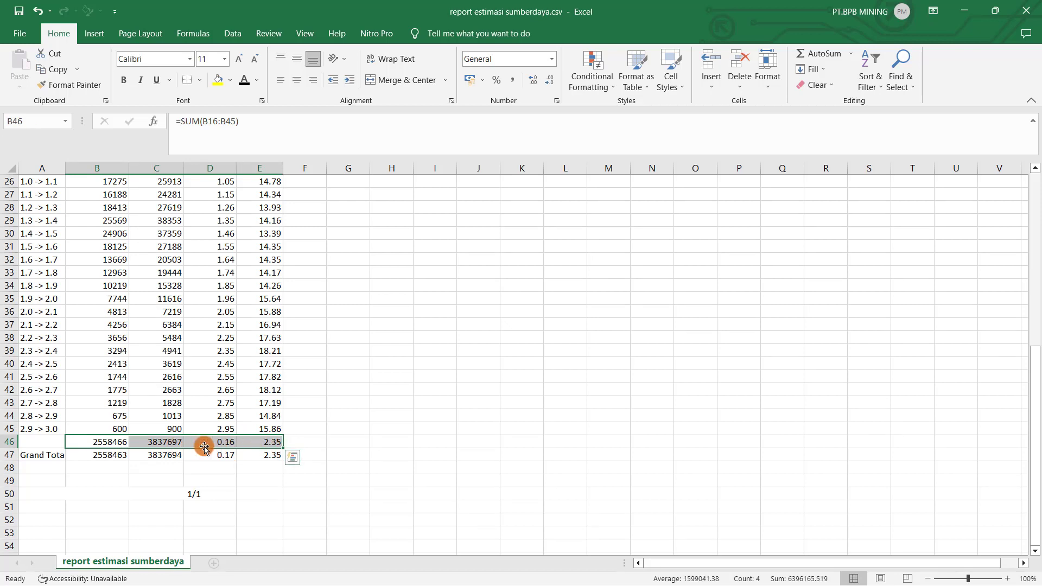
scroll(204, 446, "up", 2)
left_click(204, 455)
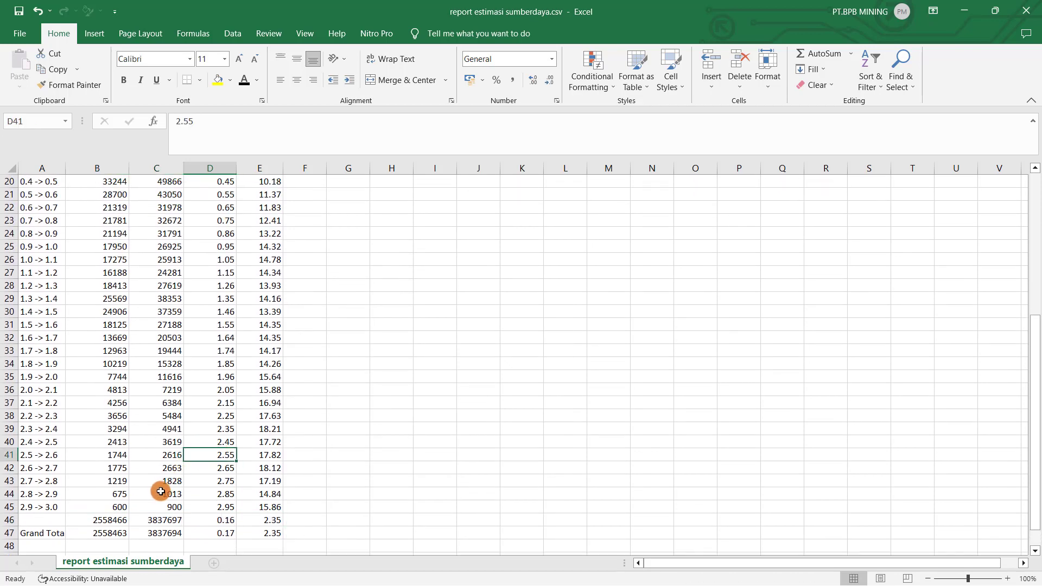
Move the rows for the Ni classes 0.0 to 1.2 (A16:E27) out of the table to the range starting at G16
scroll(161, 491, "up", 2)
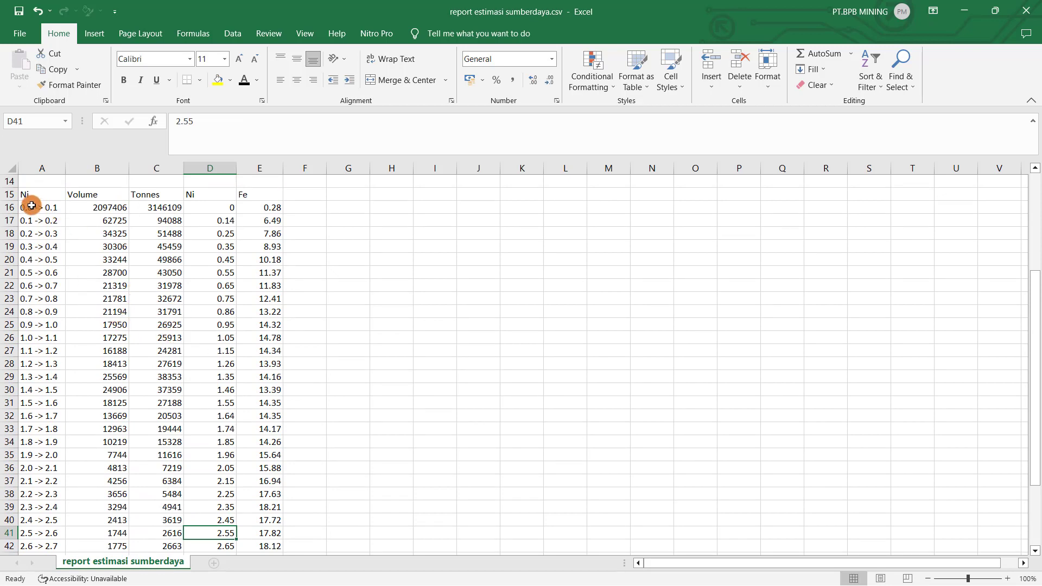
scroll(29, 216, "up", 1)
scroll(30, 224, "down", 1)
left_click(27, 207)
left_click_drag(49, 207, 53, 348)
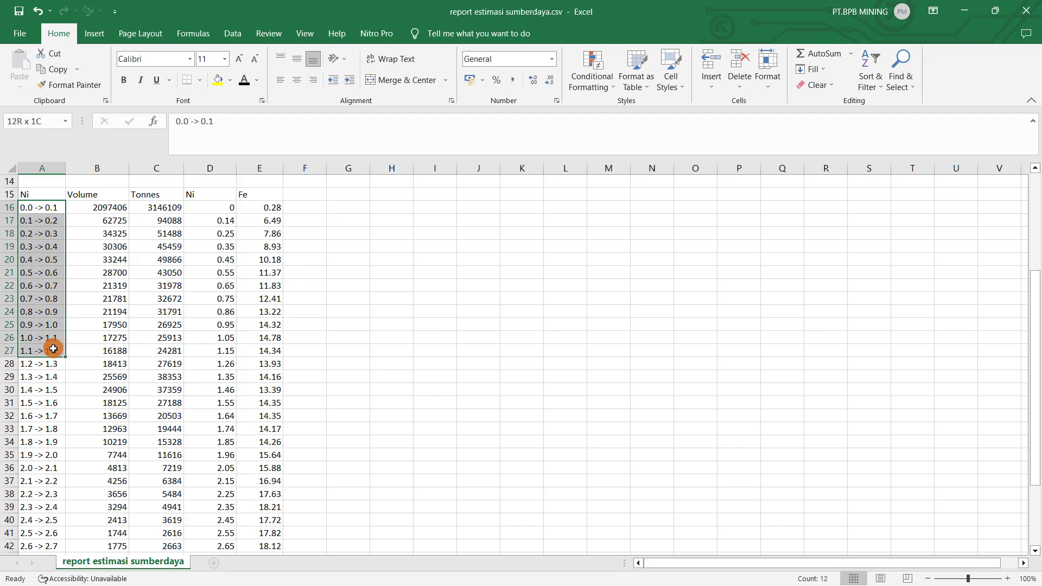
left_click(93, 348)
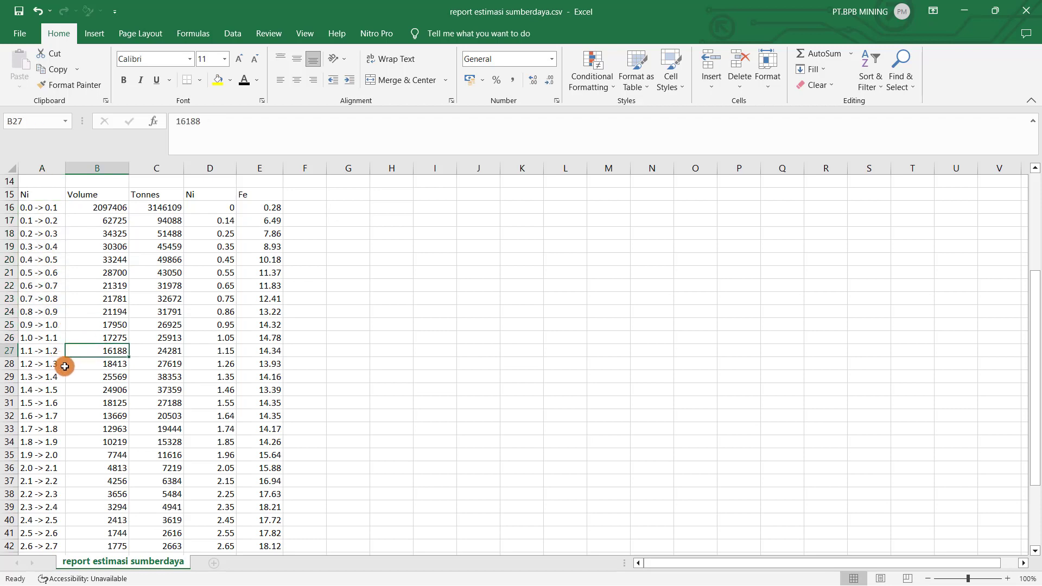
left_click_drag(32, 207, 256, 345)
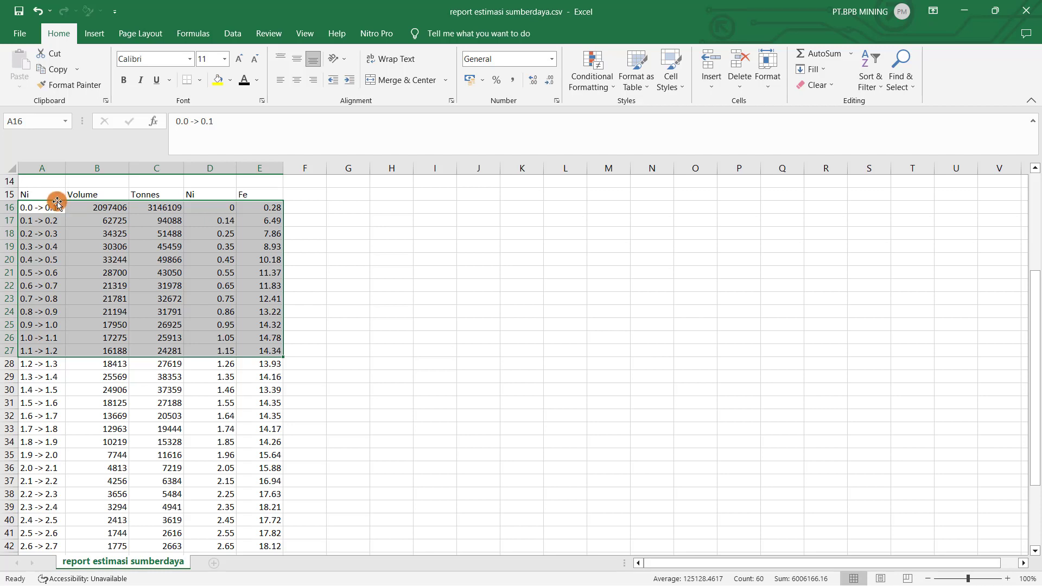
left_click_drag(57, 202, 360, 214)
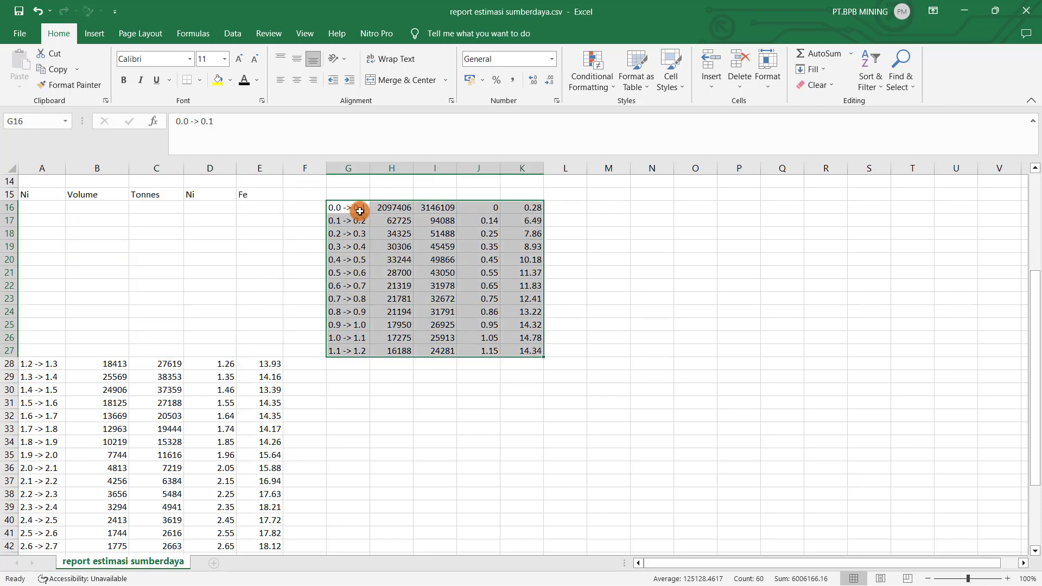
Apply the thousands-separator format to B46:E46 and show the D46 and E46 averages with two decimal places
scroll(206, 369, "down", 5)
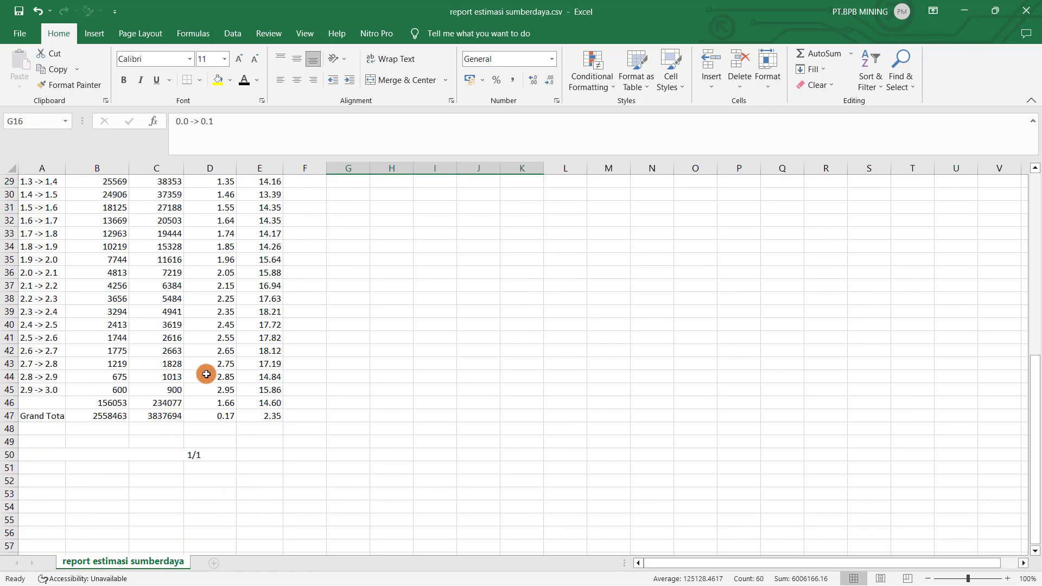
left_click(105, 398)
left_click_drag(88, 402, 271, 405)
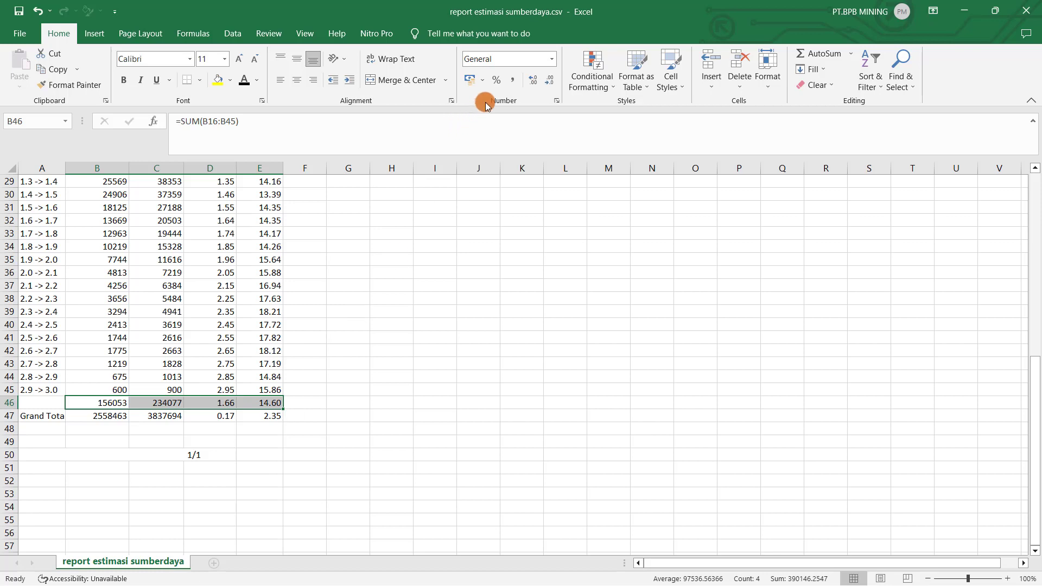
left_click(512, 82)
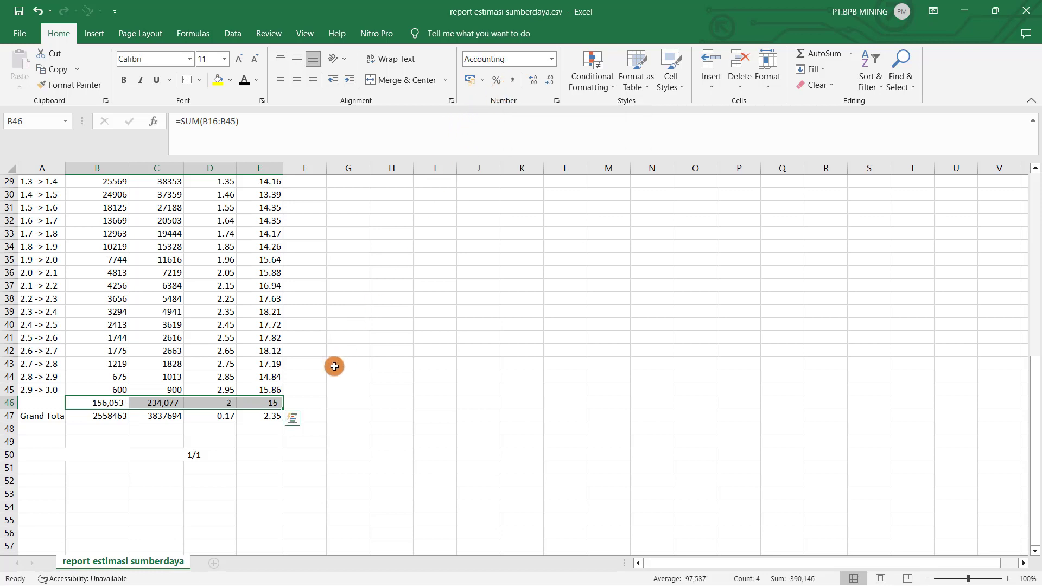
left_click_drag(204, 403, 259, 401)
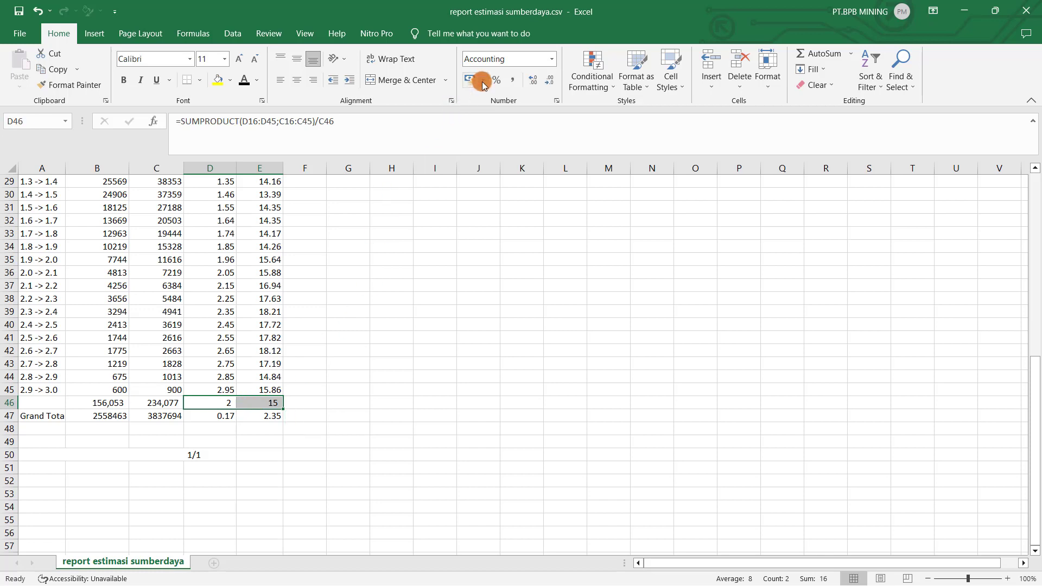
left_click(534, 80)
left_click(534, 80)
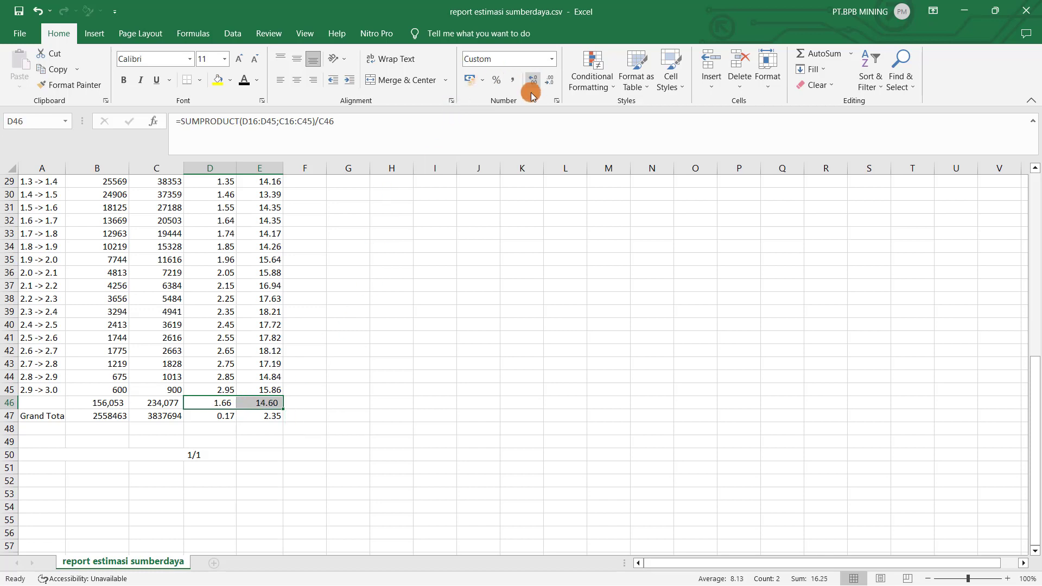
Examine the recalculated volume, tonnage, Ni and Fe results in B46:E46 and their formulas for the remaining grade classes
left_click(283, 442)
left_click(217, 413)
left_click(209, 402)
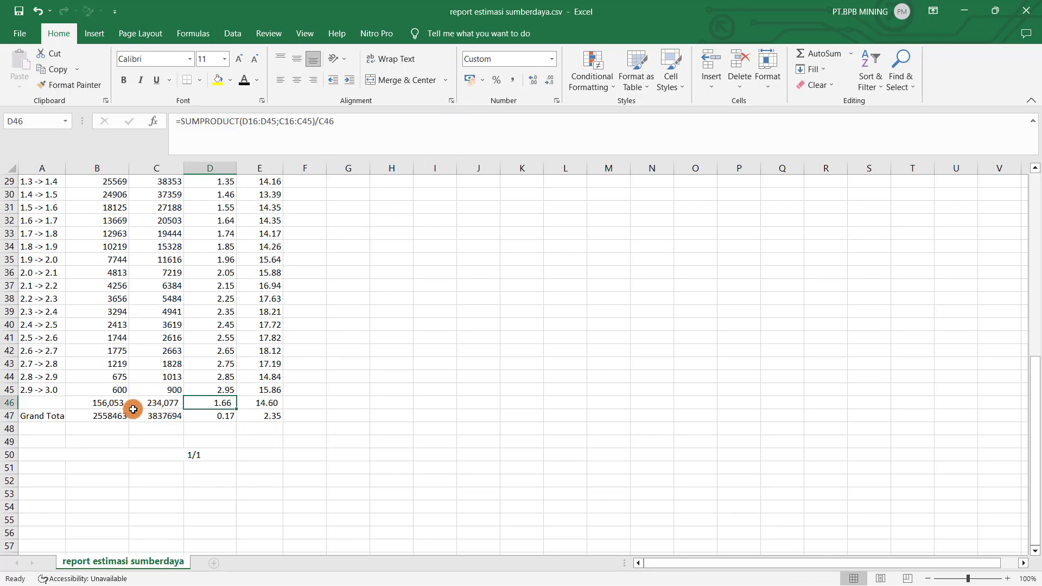
left_click(173, 404)
scroll(151, 425, "up", 1)
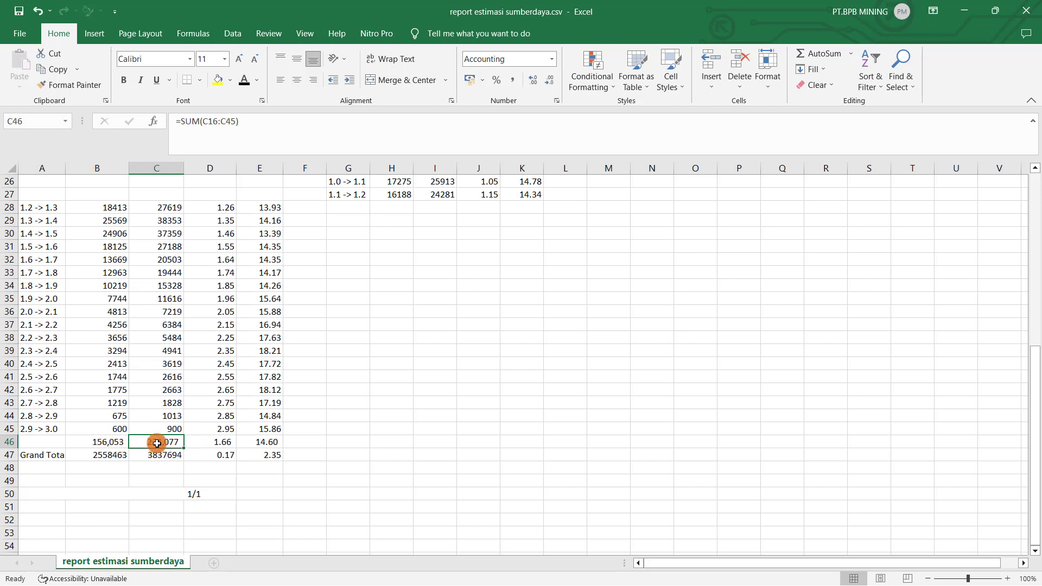
left_click(221, 442)
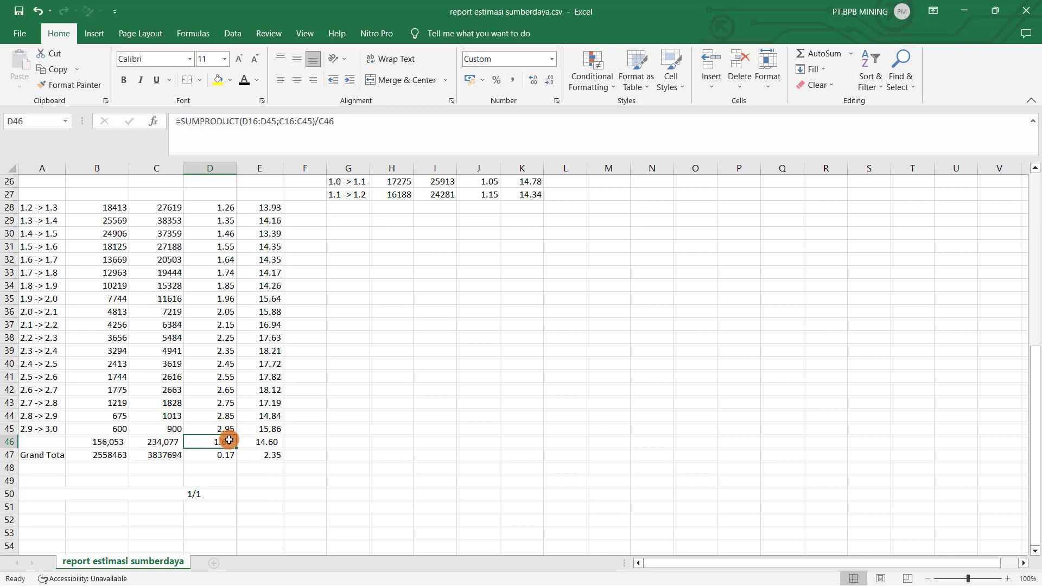
left_click(265, 446)
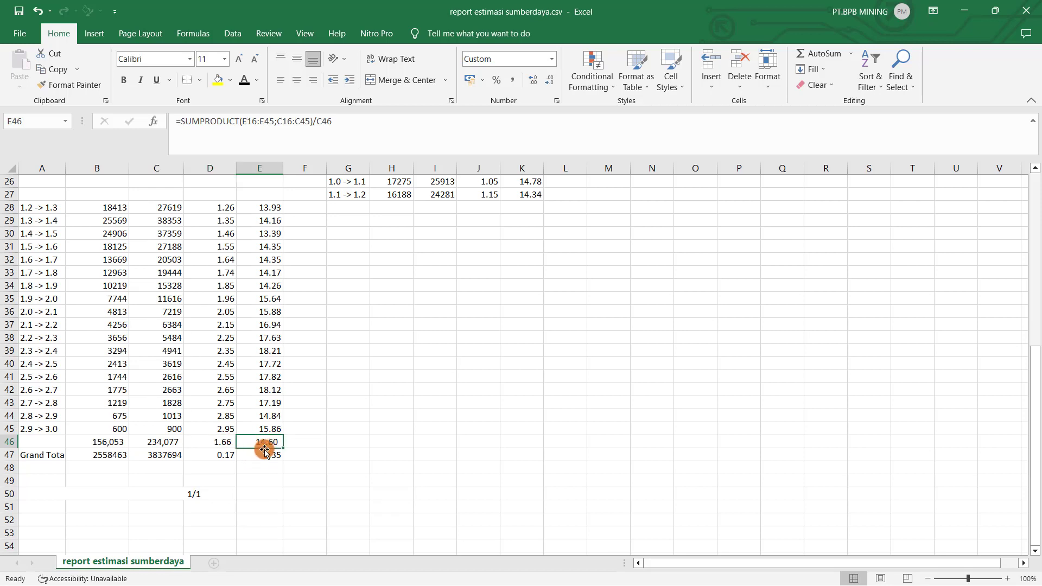
scroll(275, 443, "up", 2)
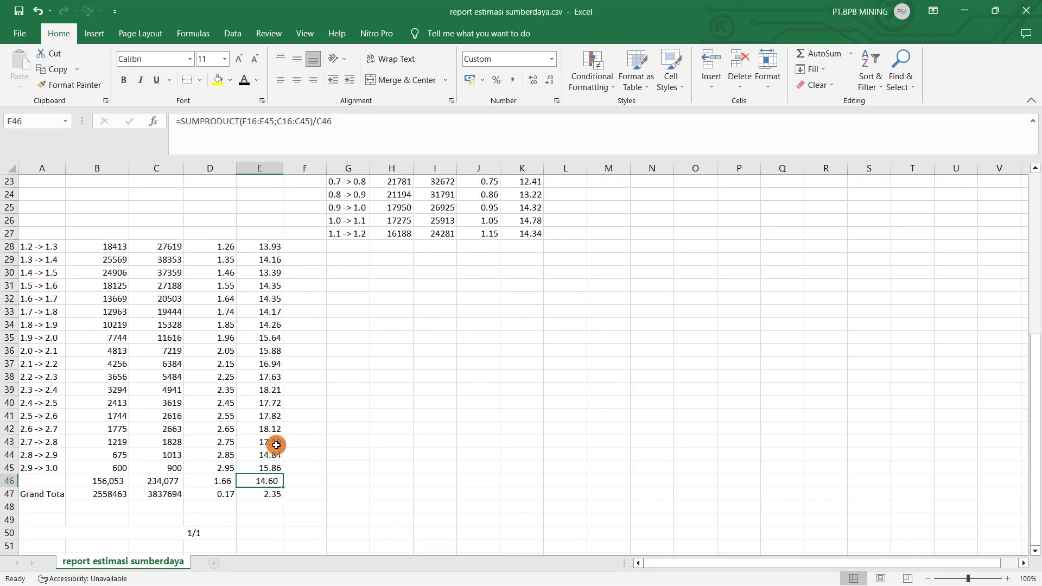
scroll(276, 442, "down", 2)
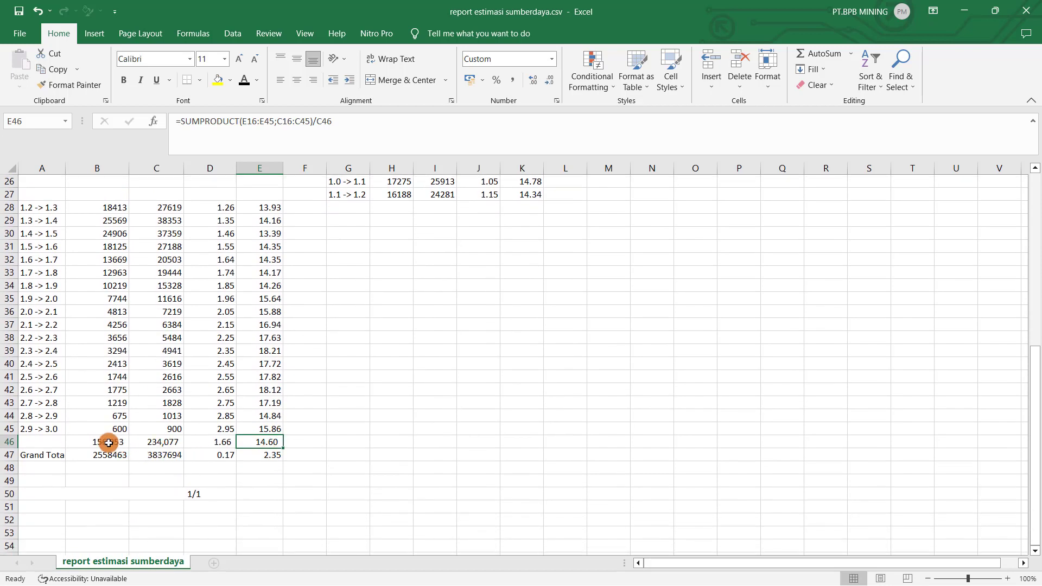
left_click_drag(111, 442, 263, 440)
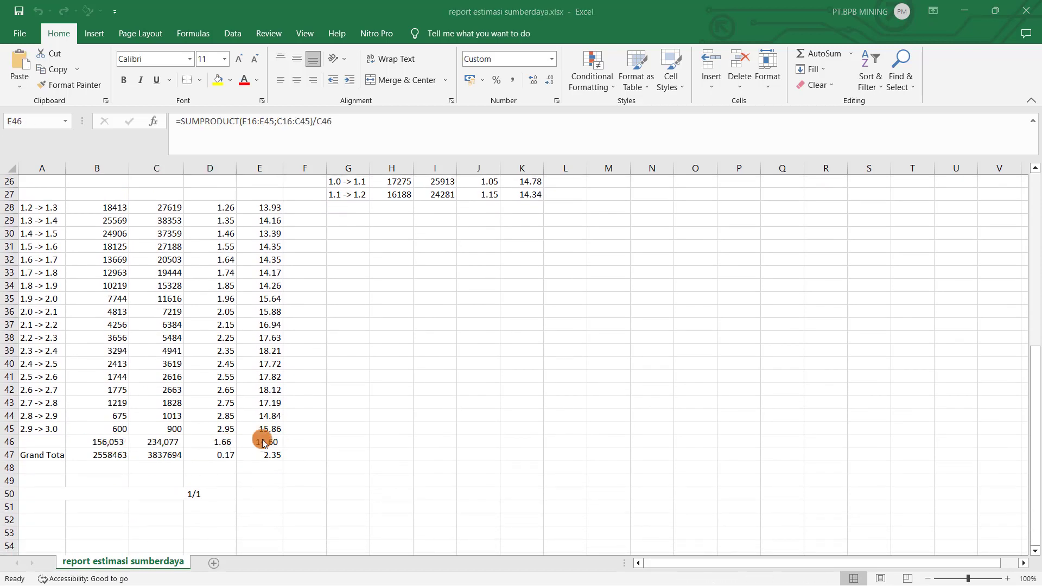
left_click(265, 439)
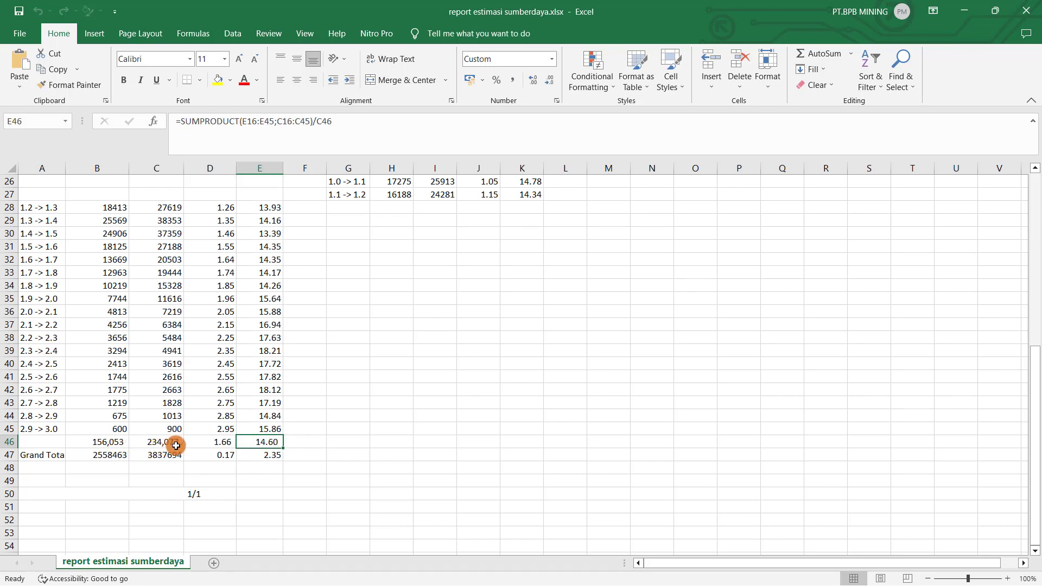
left_click_drag(115, 444, 260, 443)
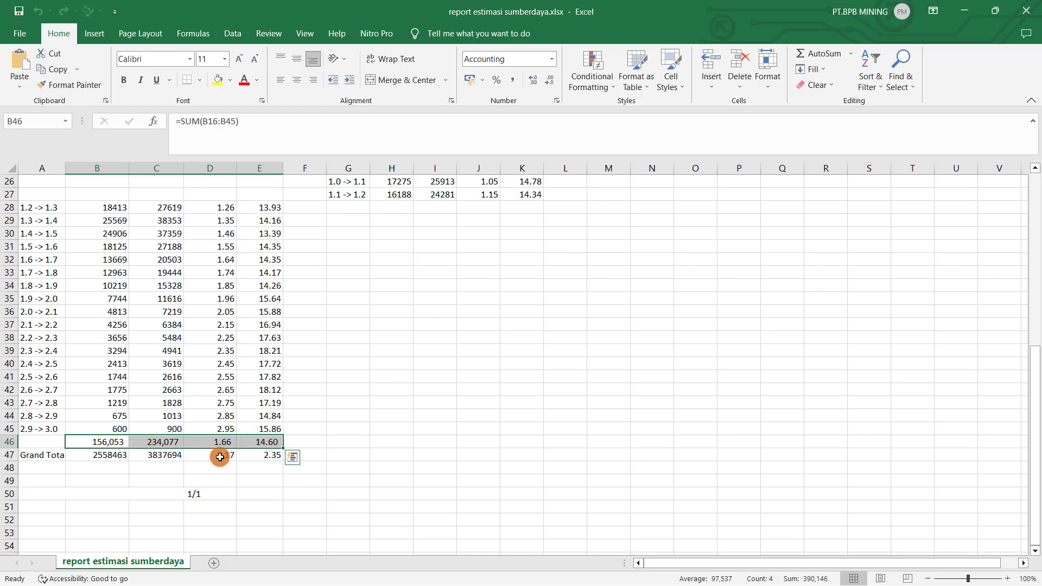
Move the separated low-grade block G16:K27 down to G34:K45 so it ends directly above row 46
scroll(419, 404, "up", 1)
scroll(419, 405, "up", 5)
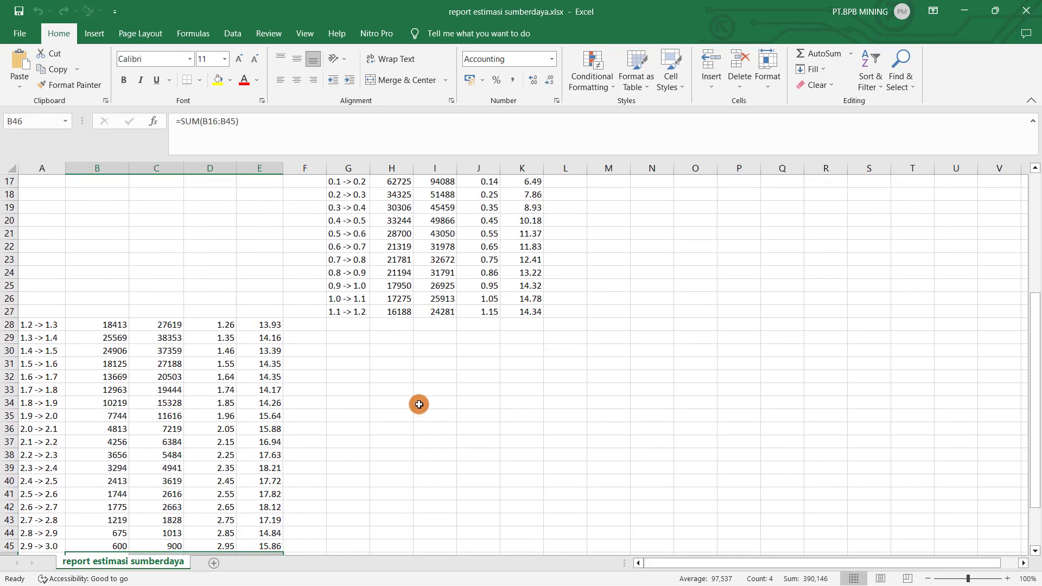
left_click_drag(352, 245, 512, 367)
left_click(478, 312)
scroll(399, 320, "down", 4)
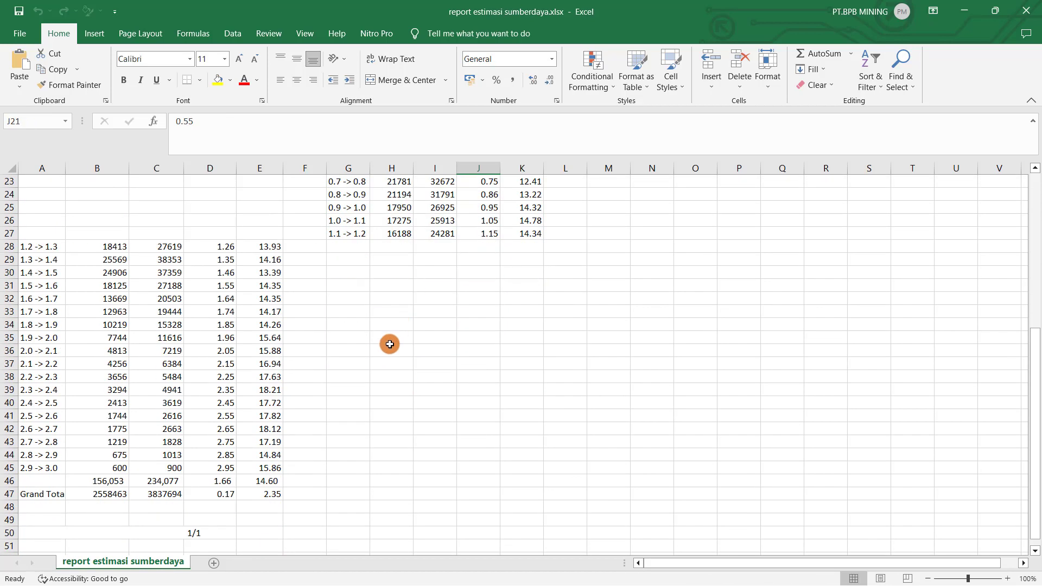
scroll(388, 344, "up", 3)
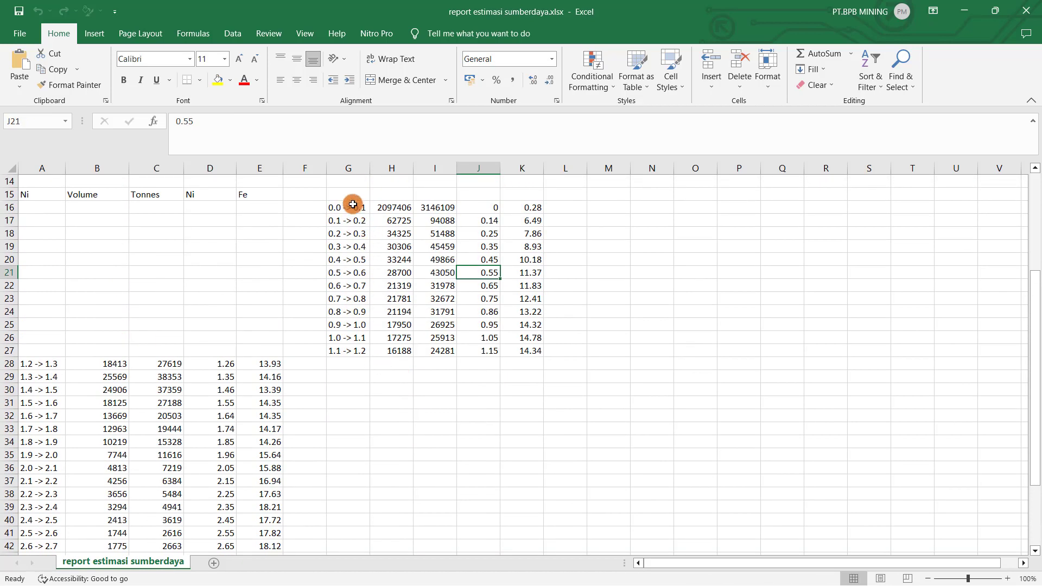
left_click_drag(357, 206, 530, 350)
scroll(393, 348, "down", 2)
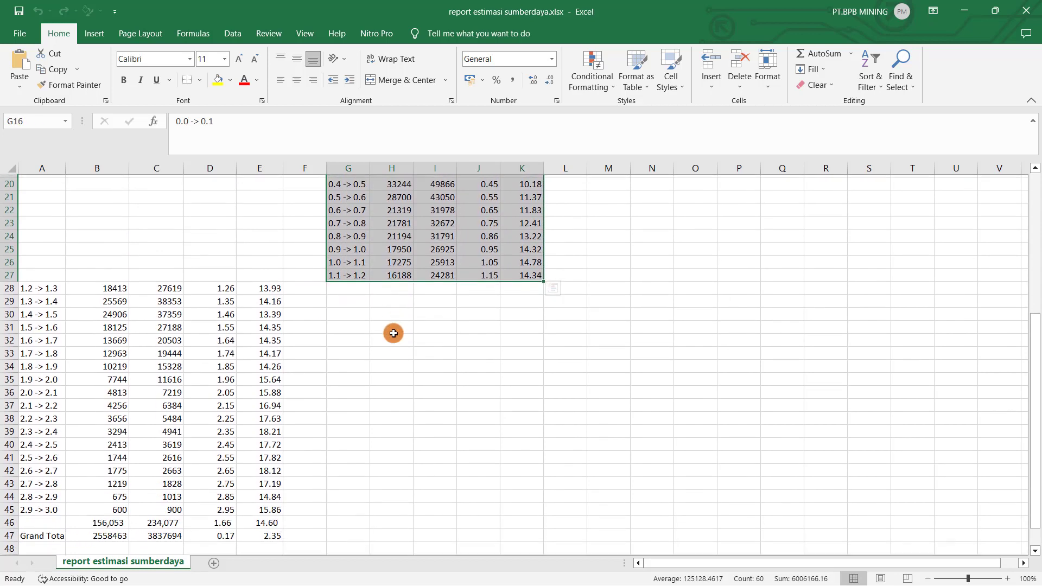
left_click(392, 277)
left_click_drag(384, 312, 381, 351)
scroll(367, 276, "up", 2)
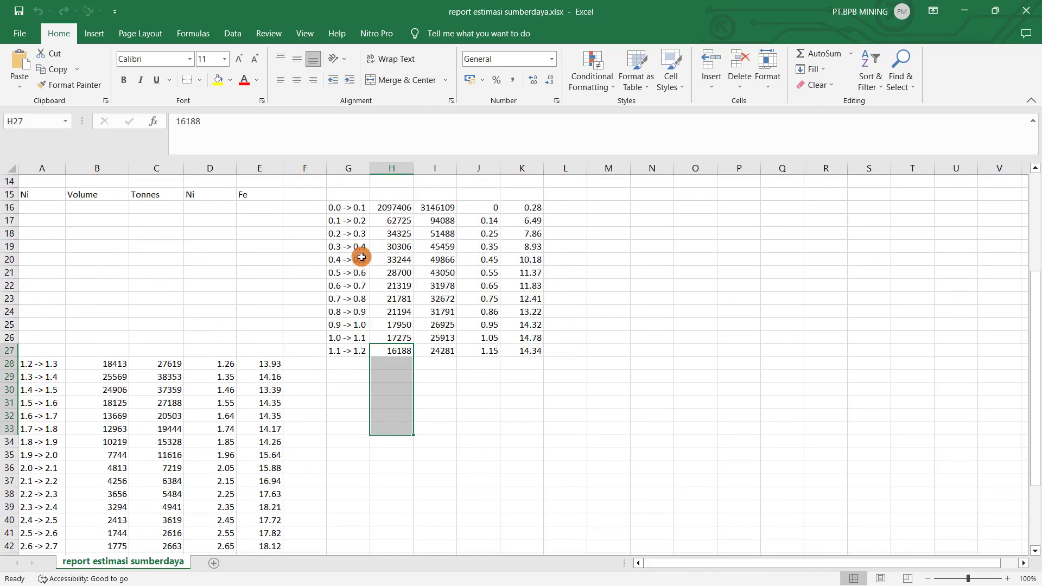
left_click_drag(349, 210, 520, 354)
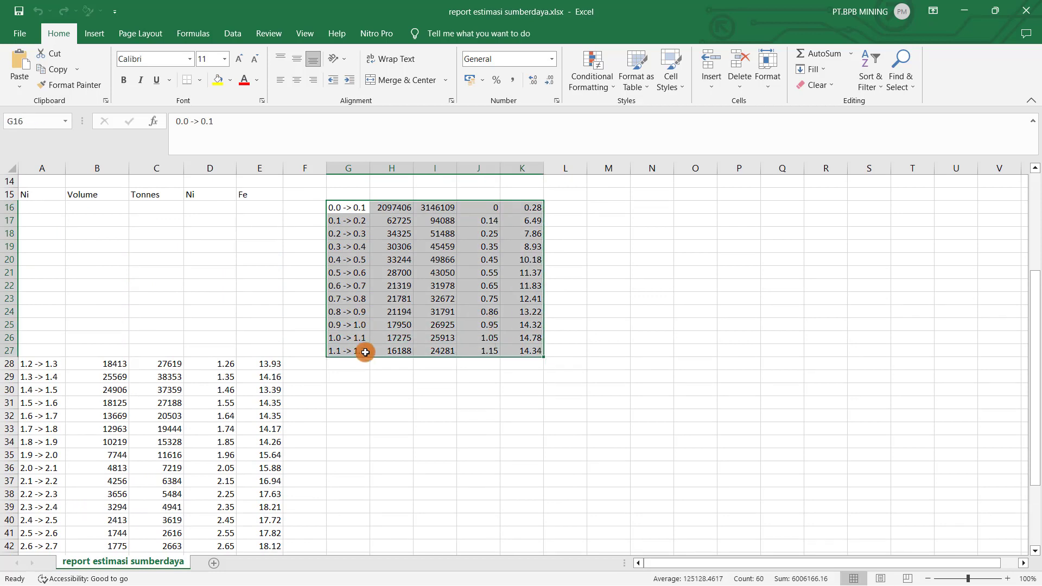
left_click_drag(376, 356, 387, 410)
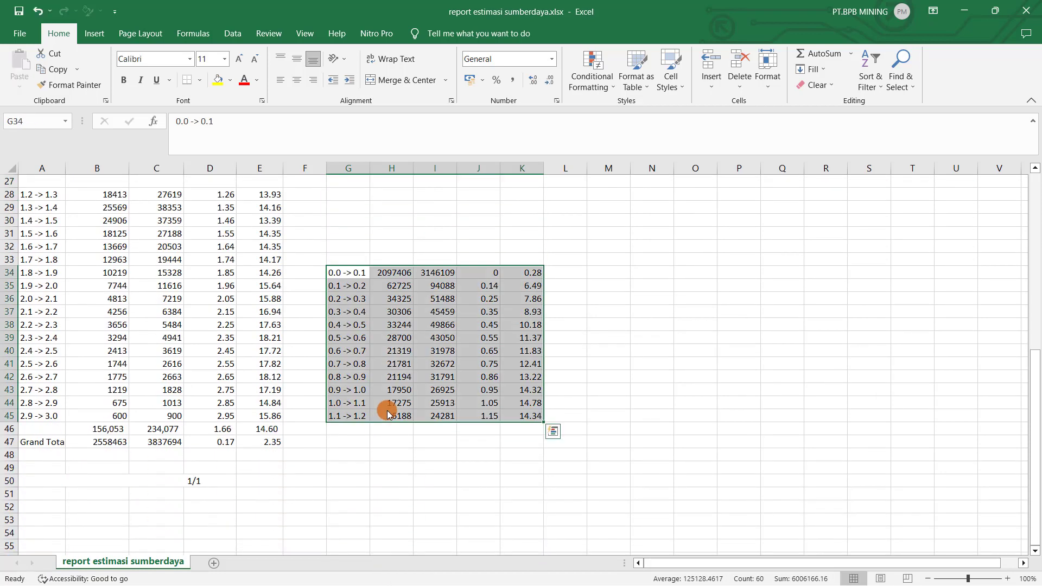
Copy the total and weighted-average formulas from B46:E46 to H46:K46 and widen columns H and I to fit the totals
left_click_drag(104, 429, 258, 429)
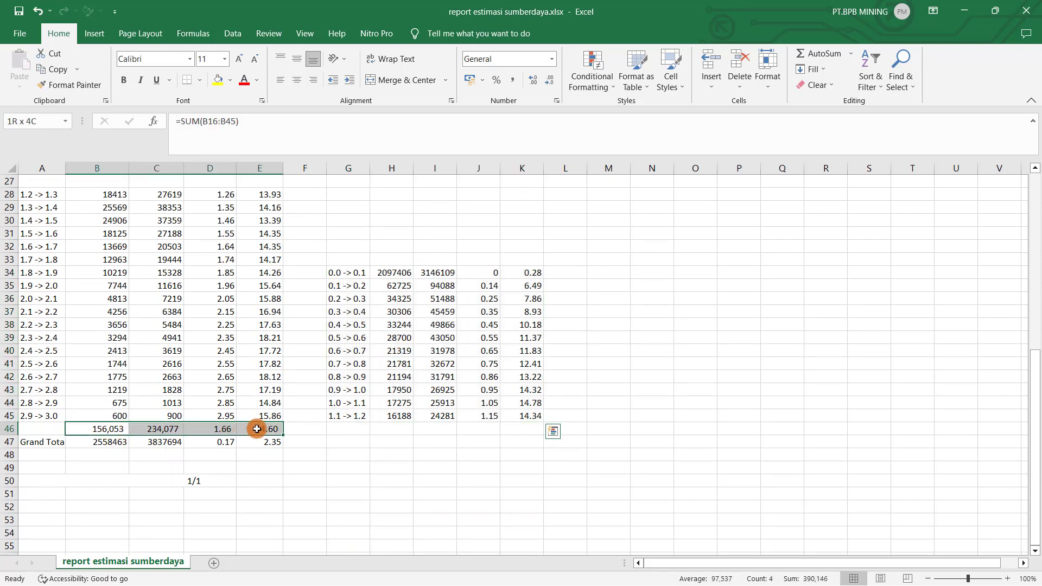
key("ctrl+c")
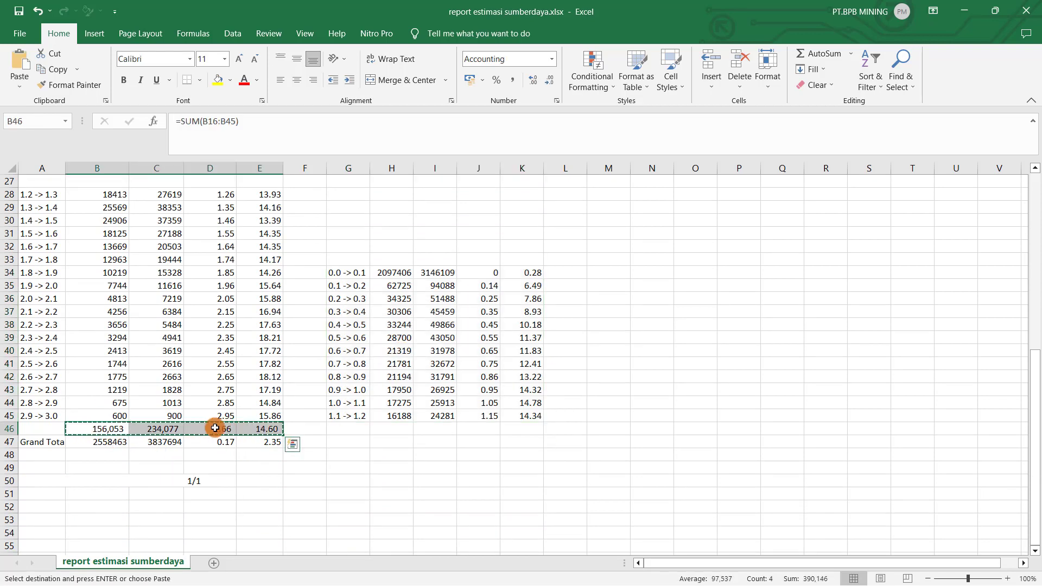
left_click(399, 428)
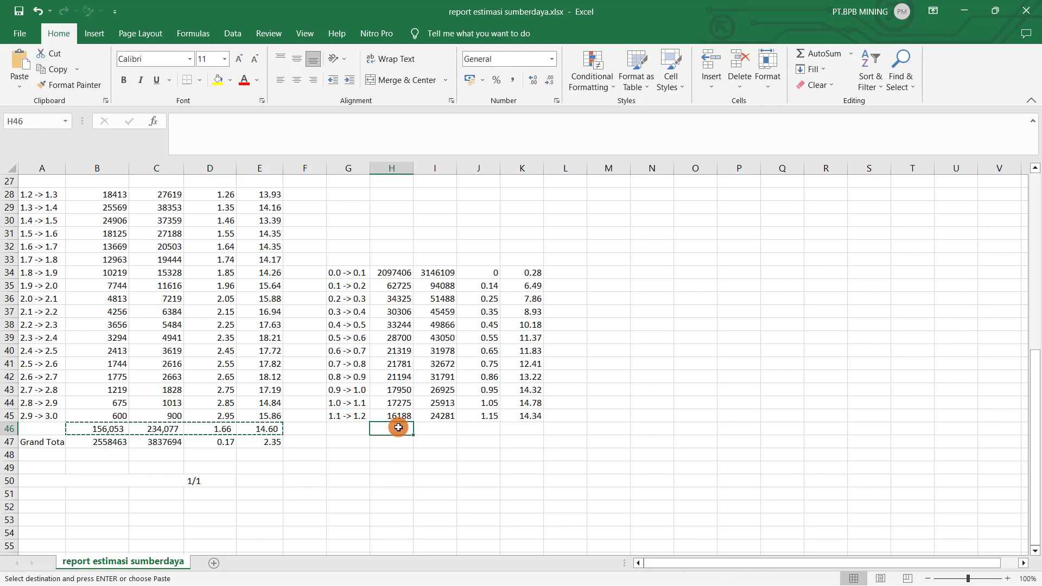
key("ctrl+v")
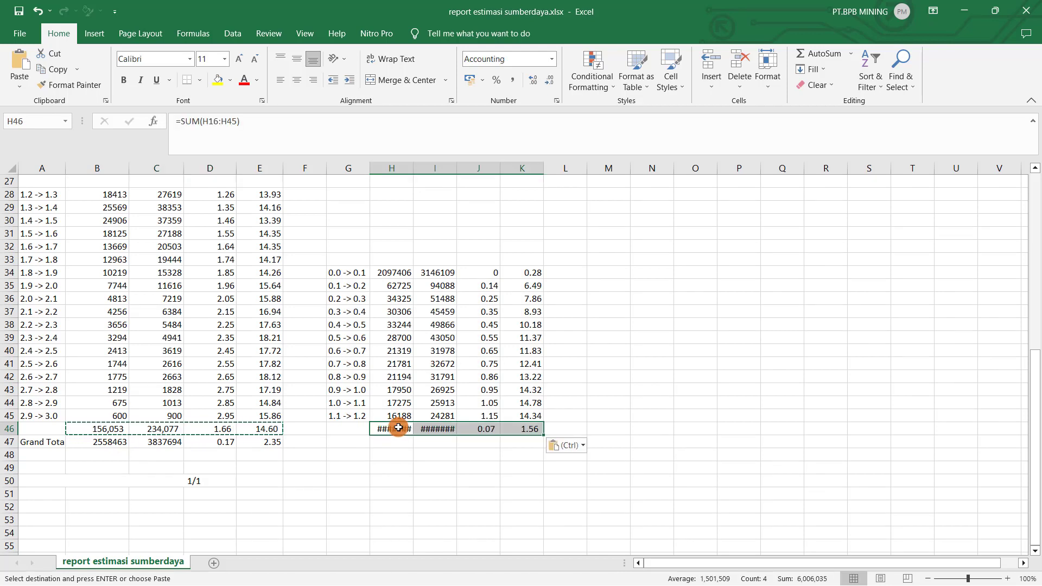
left_click_drag(412, 166, 471, 168)
left_click(470, 459)
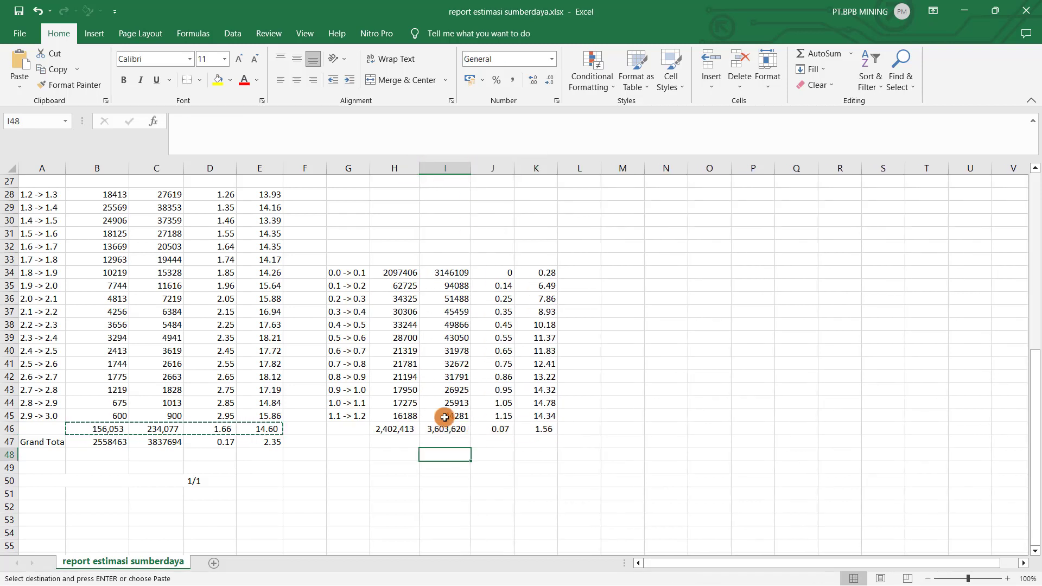
Check the copied sum and SUMPRODUCT formulas in H46, J46 and K46 for the low-grade block
left_click(400, 430)
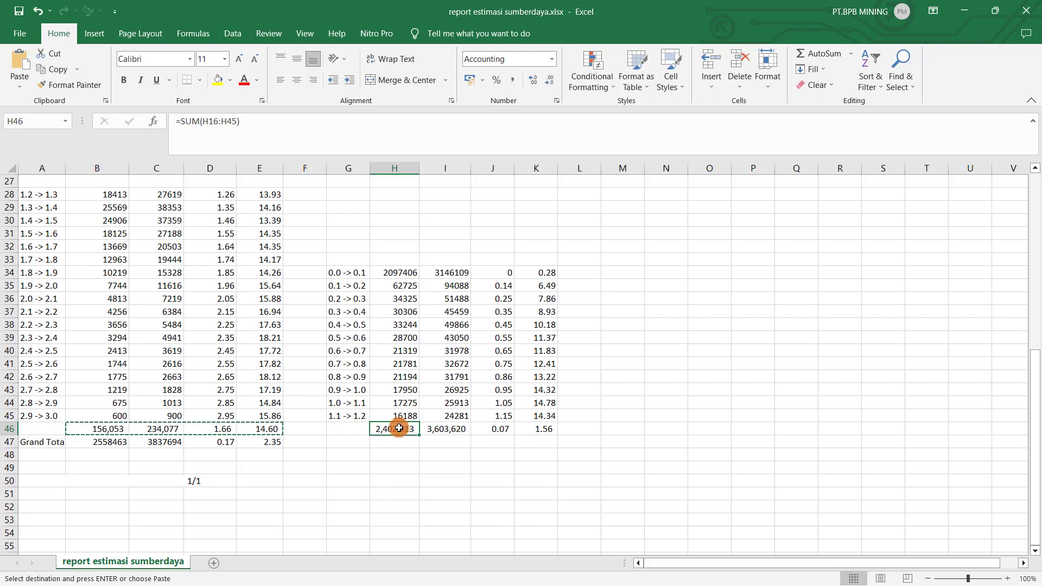
left_click(502, 431)
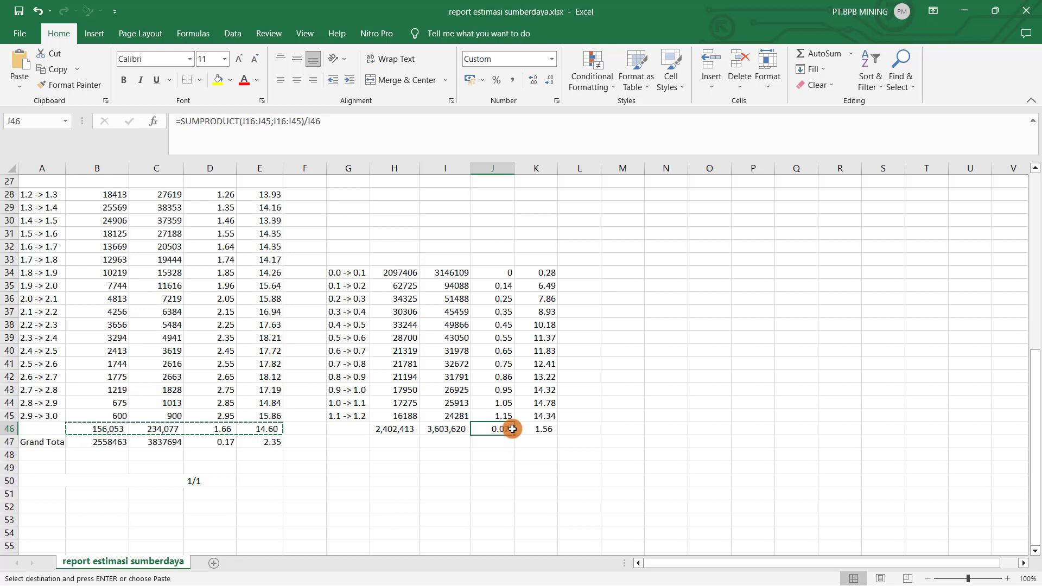
left_click(538, 429)
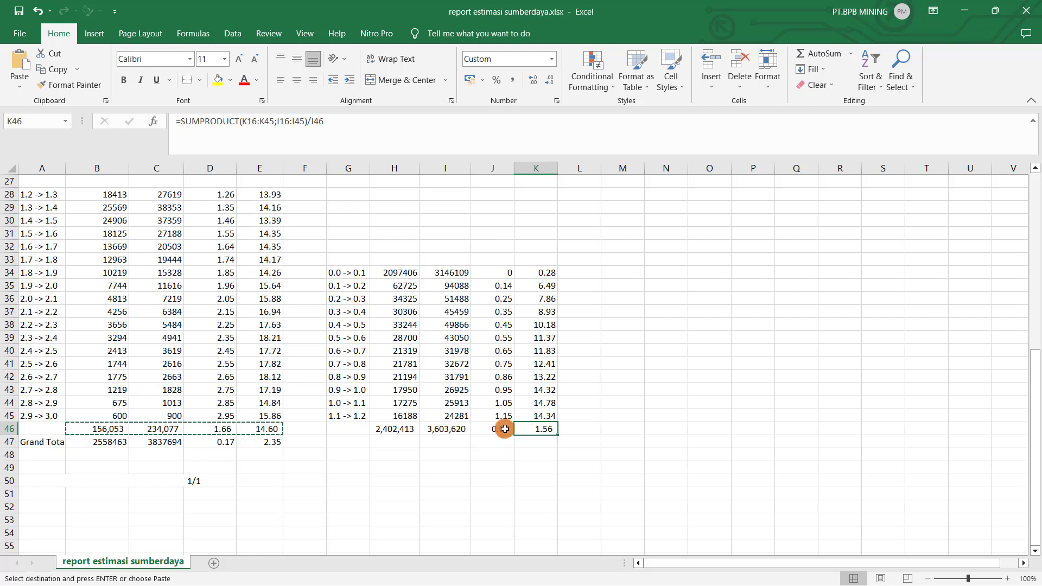
key("Escape")
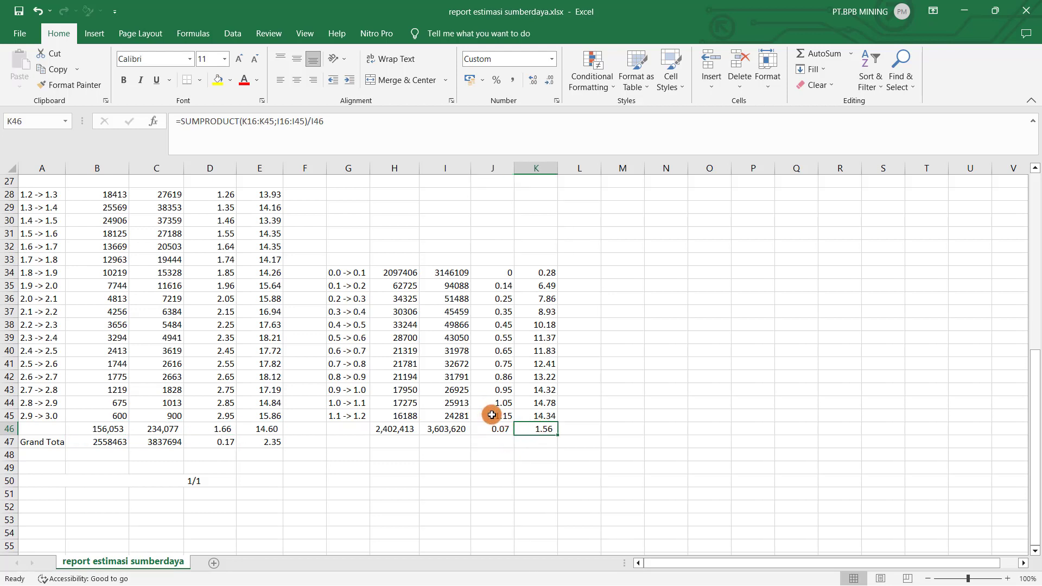
Copy the header row A15:E15 (Ni, Volume, Tonnes, Ni, Fe) to G32:K32 above the separated low-grade block
scroll(478, 418, "up", 6)
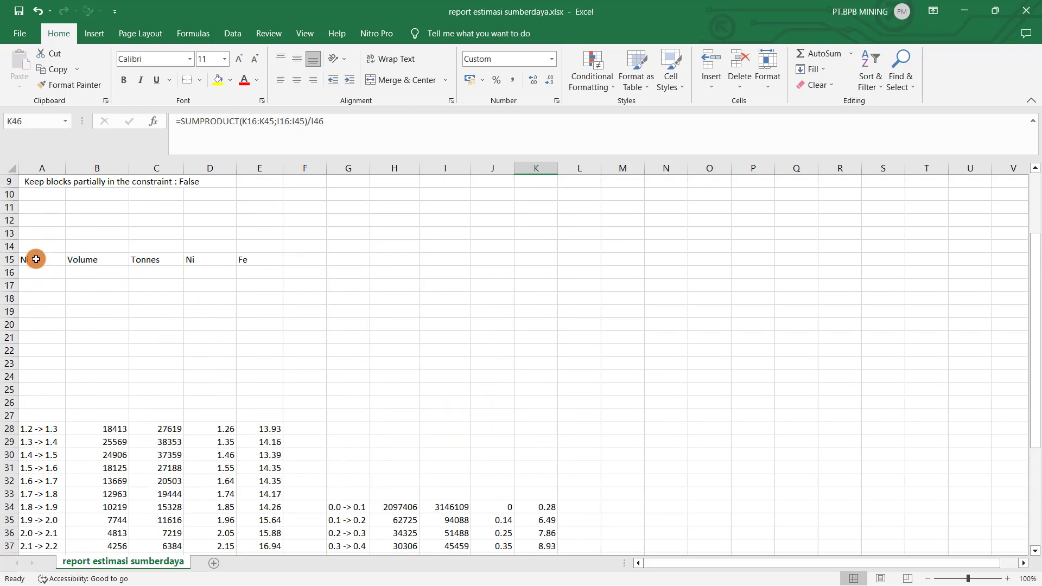
left_click_drag(36, 259, 249, 259)
key("ctrl+c")
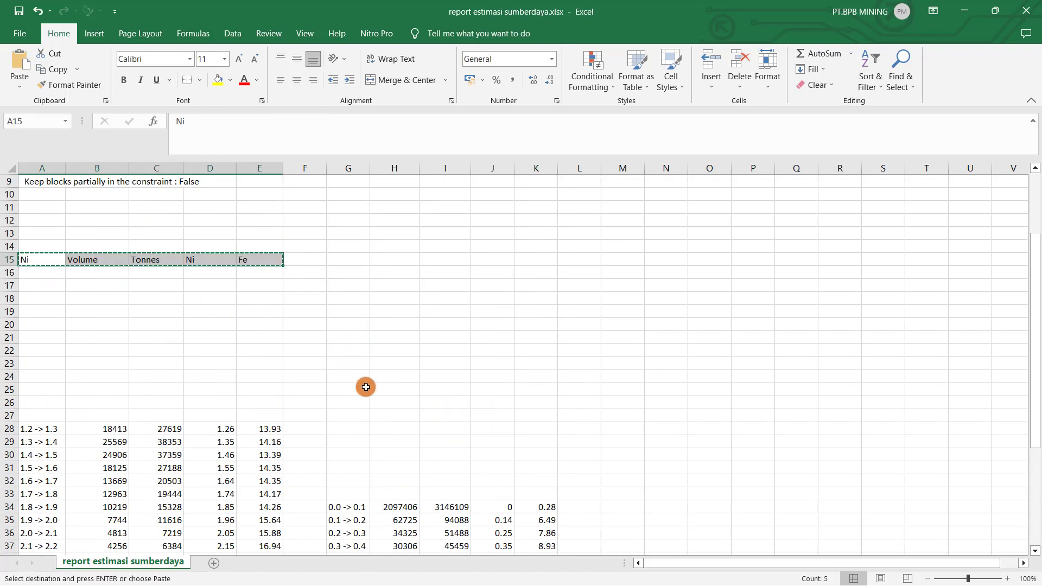
scroll(366, 387, "down", 3)
left_click(357, 362)
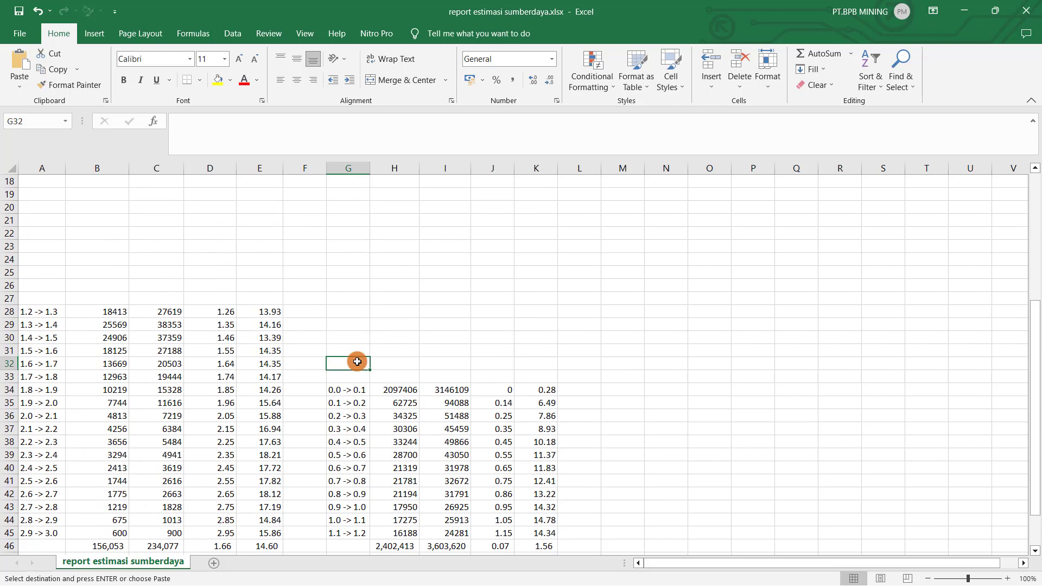
key("ctrl+v")
scroll(516, 391, "down", 2)
key("Escape")
left_click(518, 390)
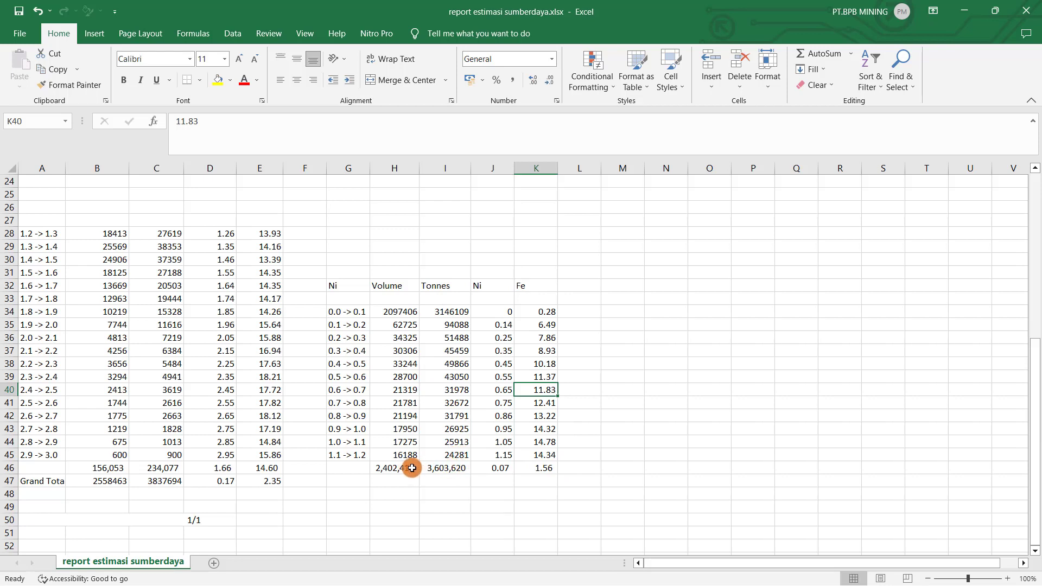
Check the low-grade block's volume total formula in H46 against the remaining grade classes
left_click(391, 469)
scroll(399, 470, "down", 2)
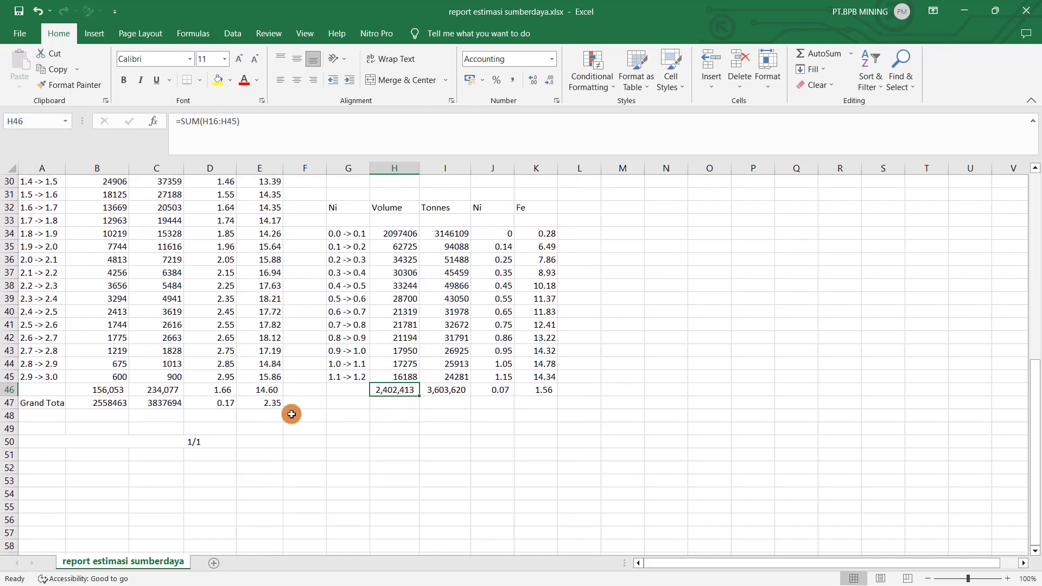
scroll(414, 383, "up", 4)
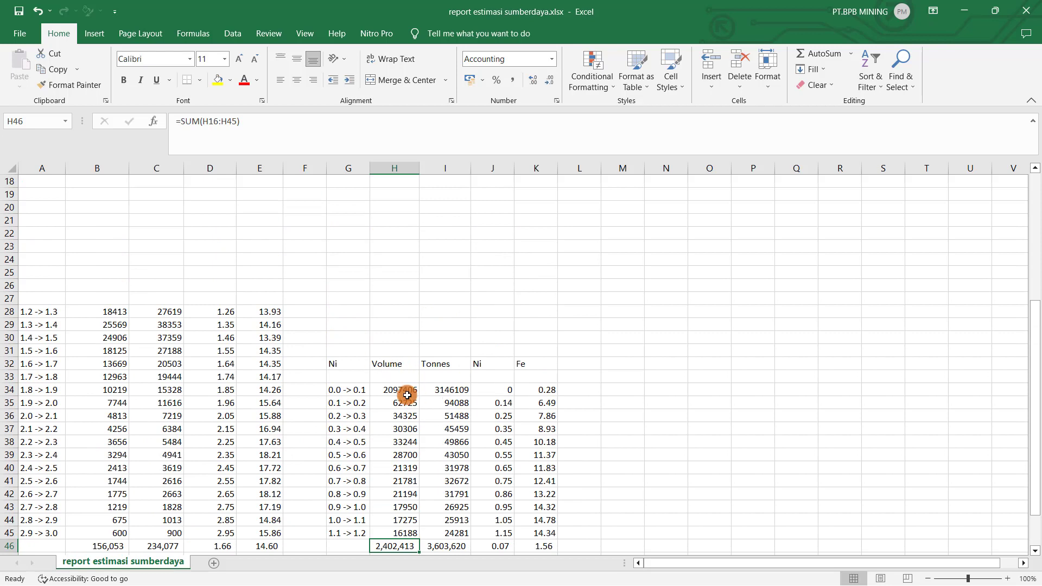
Save the report as report estimasi sumberdaya.xlsx in the block model folder, using the Excel Workbook (*.xlsx) format
left_click(24, 34)
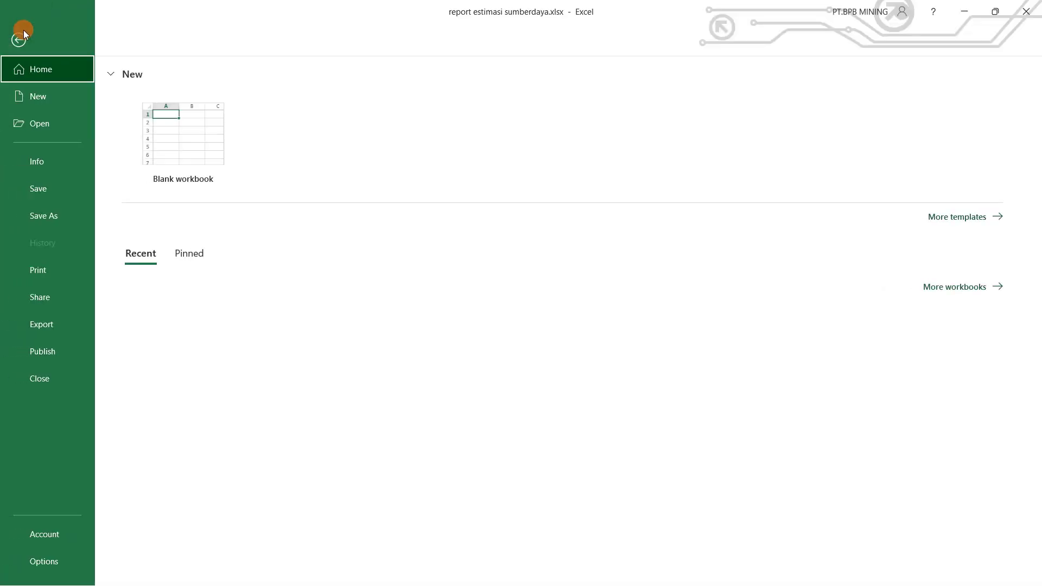
left_click(50, 220)
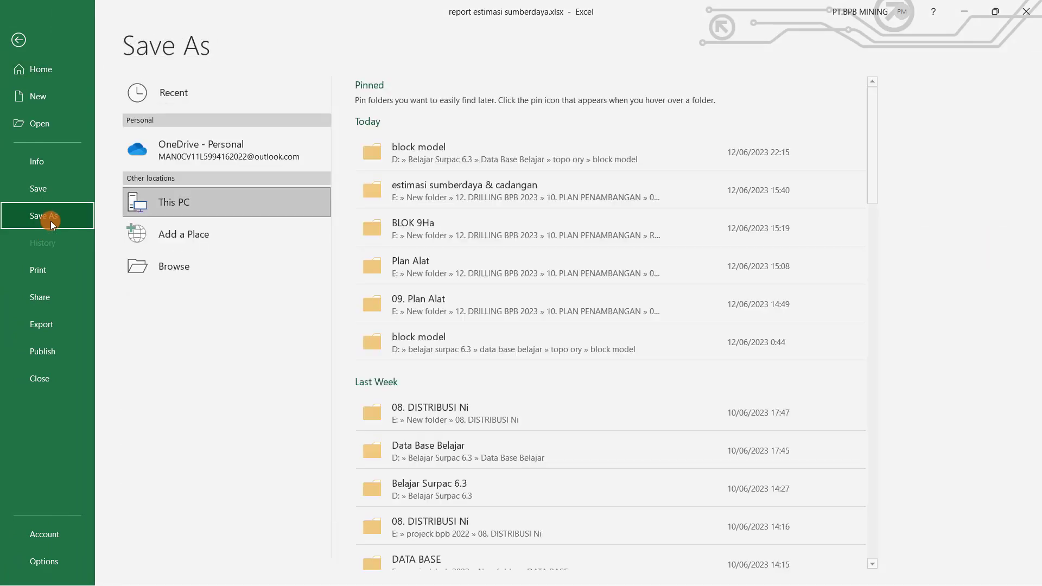
left_click(406, 155)
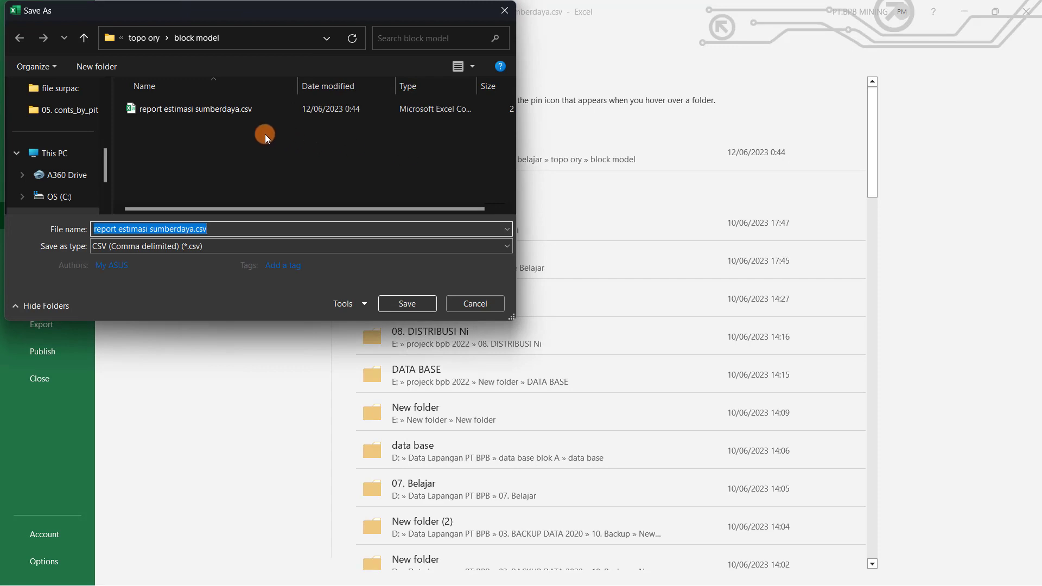
left_click(194, 246)
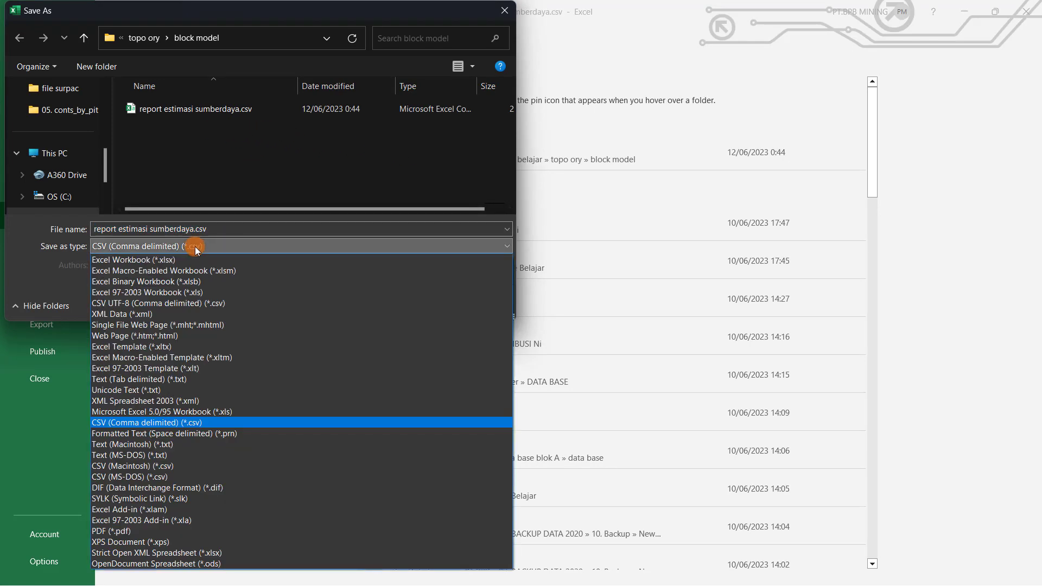
left_click(167, 262)
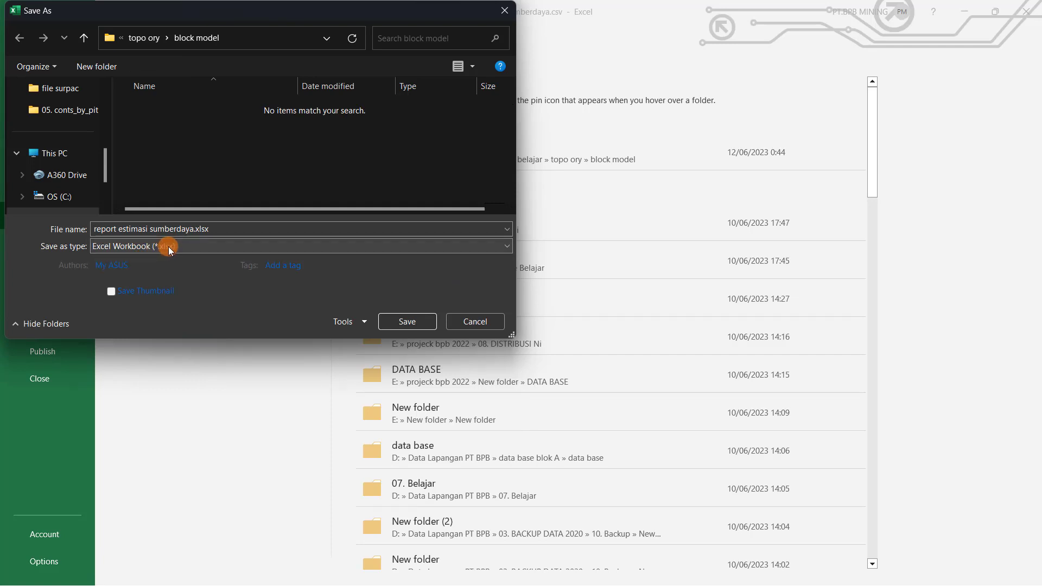
left_click(414, 321)
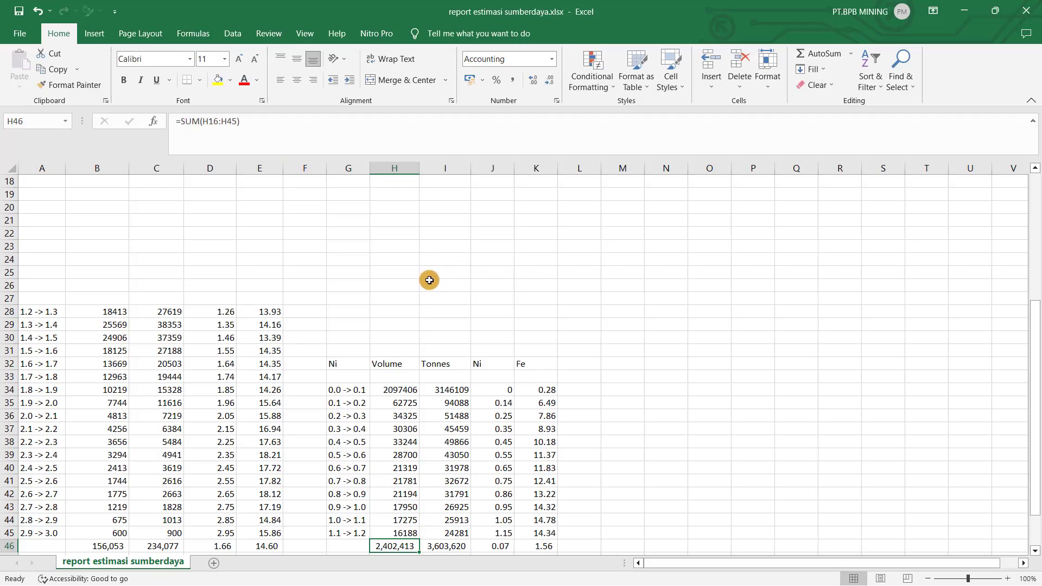
scroll(389, 295, "down", 3)
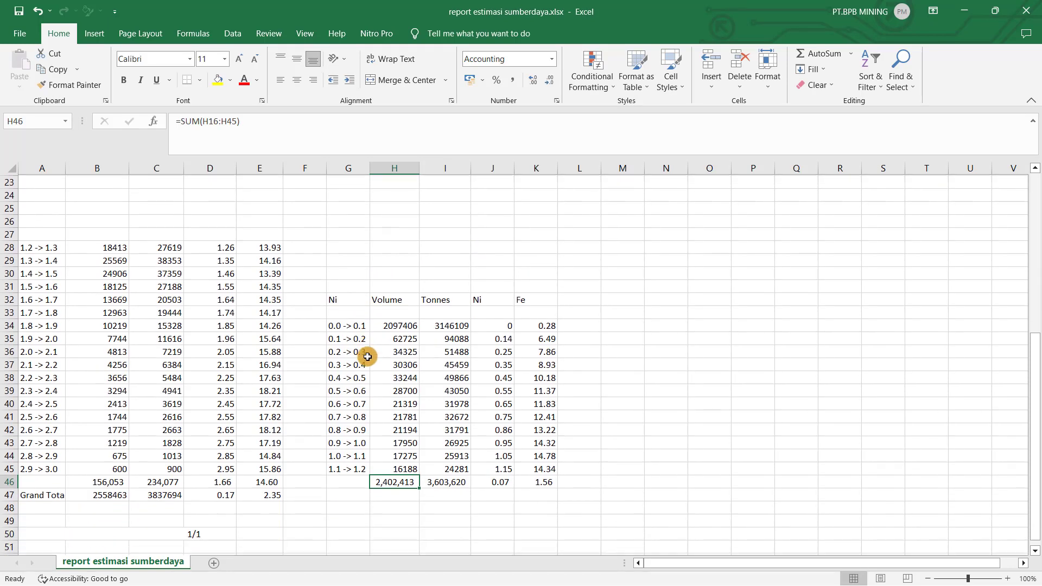
scroll(405, 407, "up", 2)
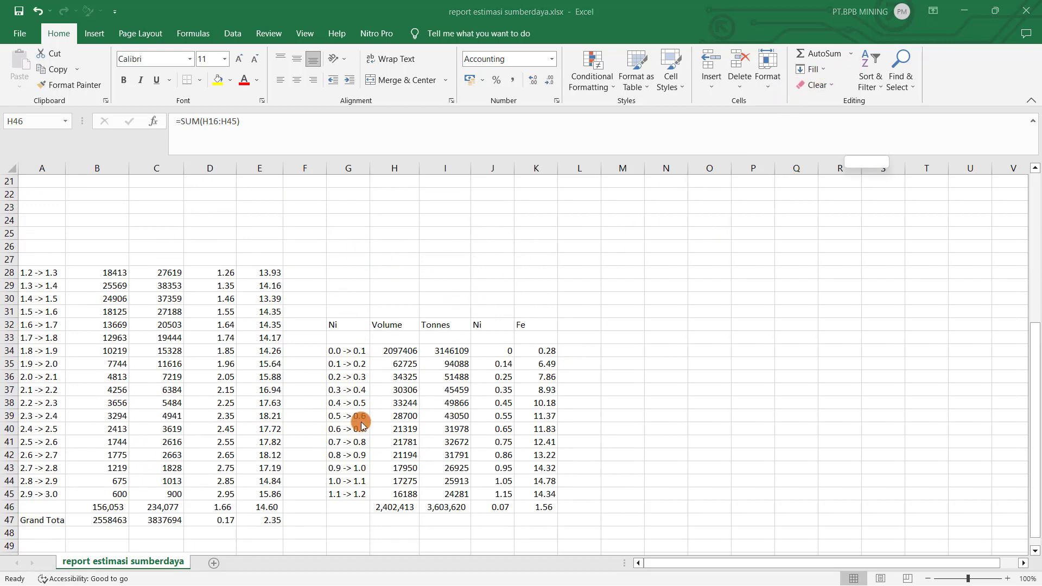
scroll(361, 420, "down", 1)
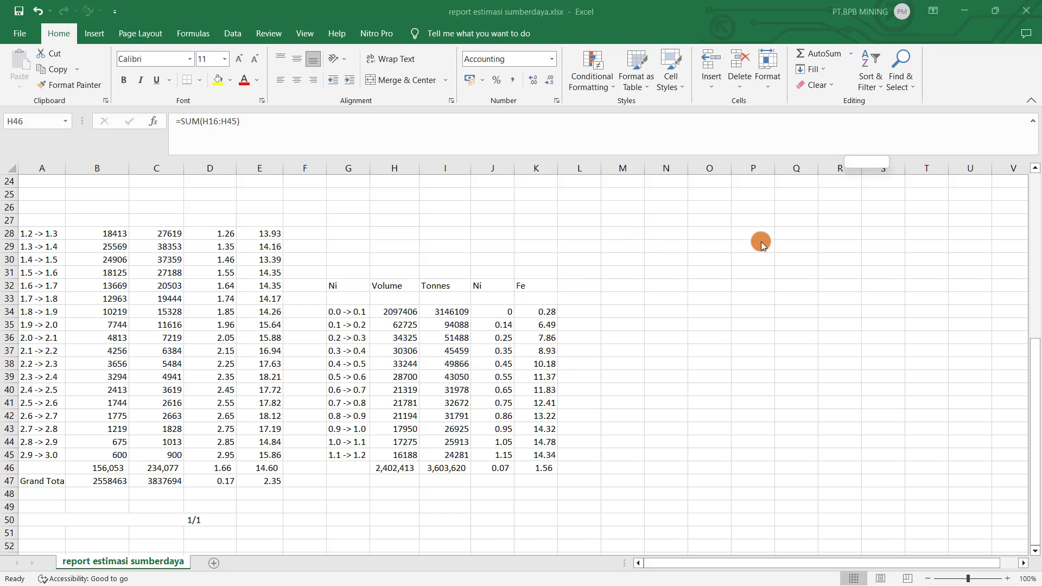
Switch to Surpac and apply the constraint file conts_cog_1,20%.con to the displayed block model
left_click(959, 14)
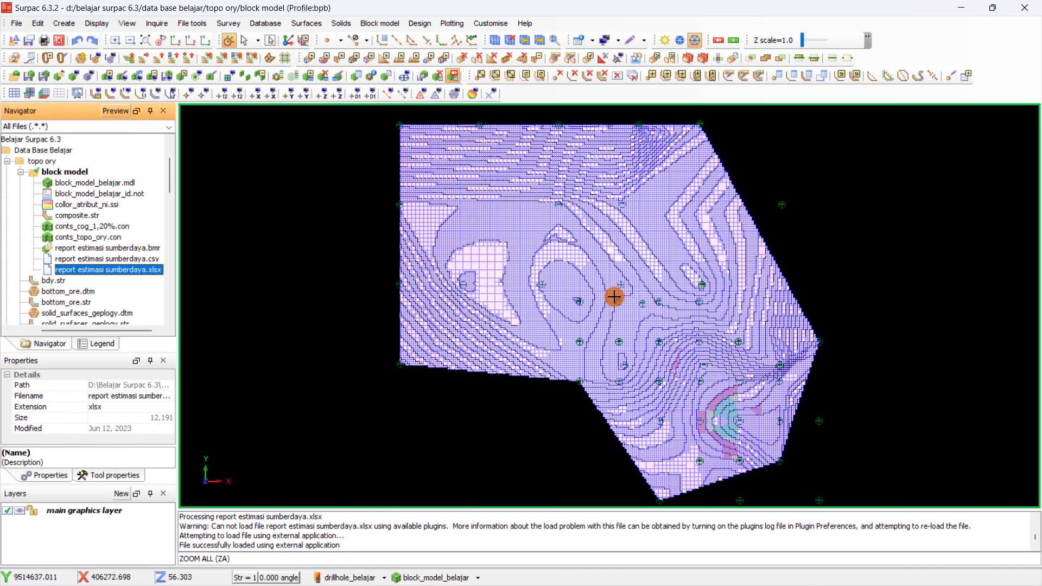
left_click_drag(615, 297, 622, 268)
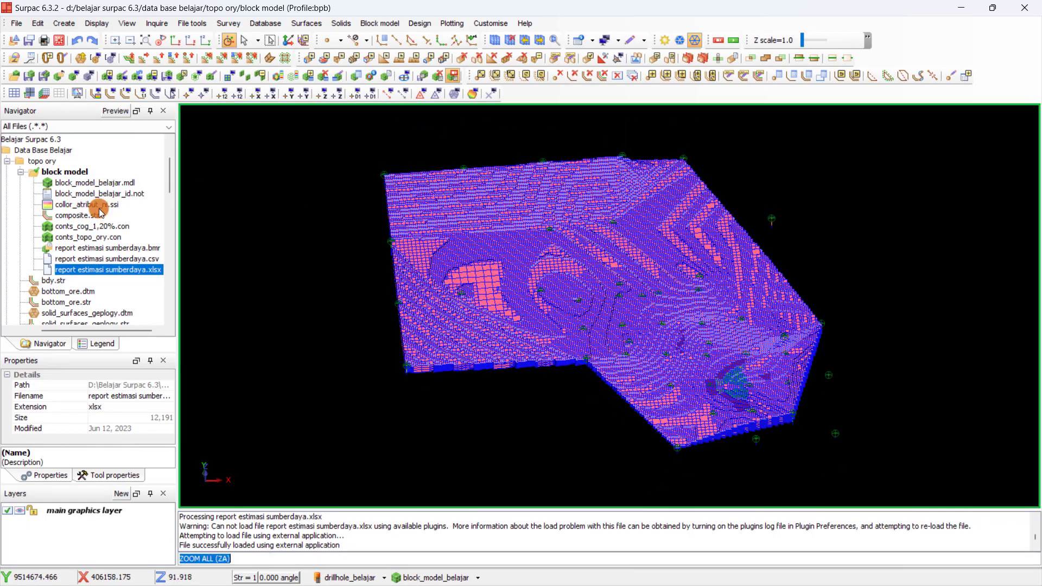
left_click(109, 228)
double_click(110, 231)
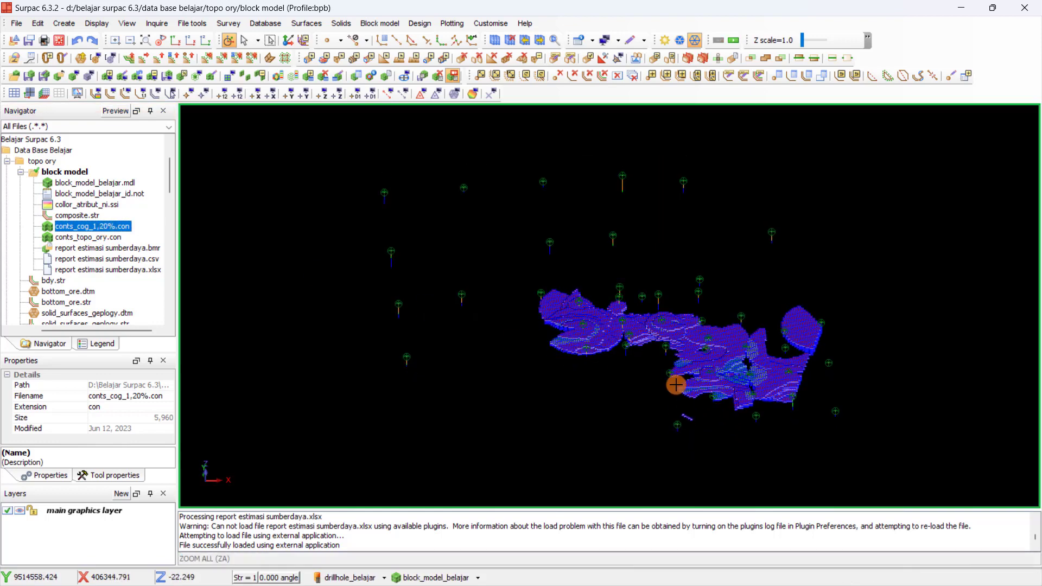
scroll(677, 383, "up", 4)
left_click_drag(688, 384, 692, 385)
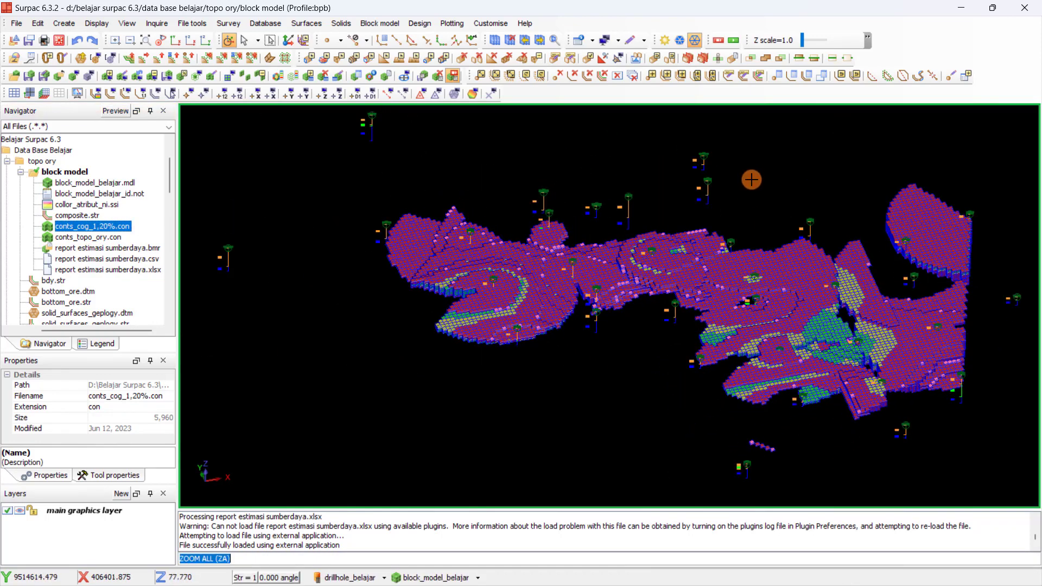
Turn off the block edges and inspect the grade-coloured blocks of the constrained model in 3D
left_click(694, 41)
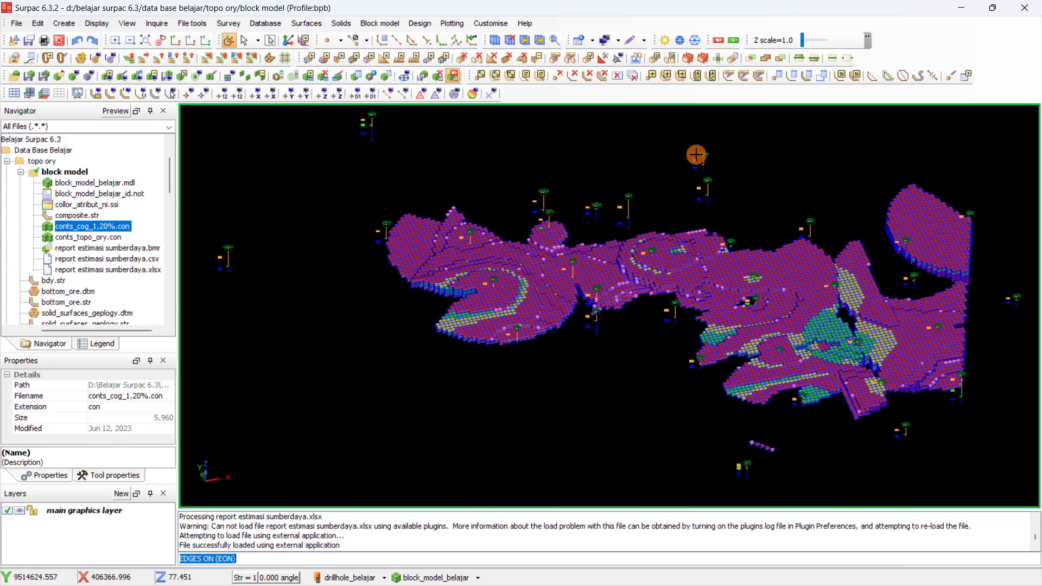
left_click(695, 39)
left_click_drag(728, 332, 632, 349)
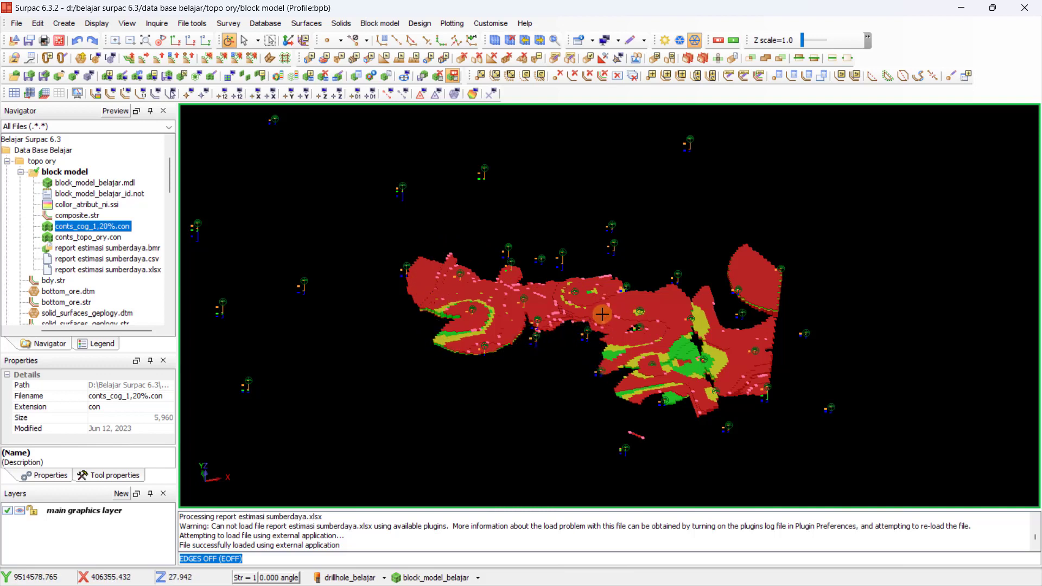
left_click_drag(602, 314, 609, 306)
scroll(602, 308, "up", 1)
scroll(603, 308, "up", 2)
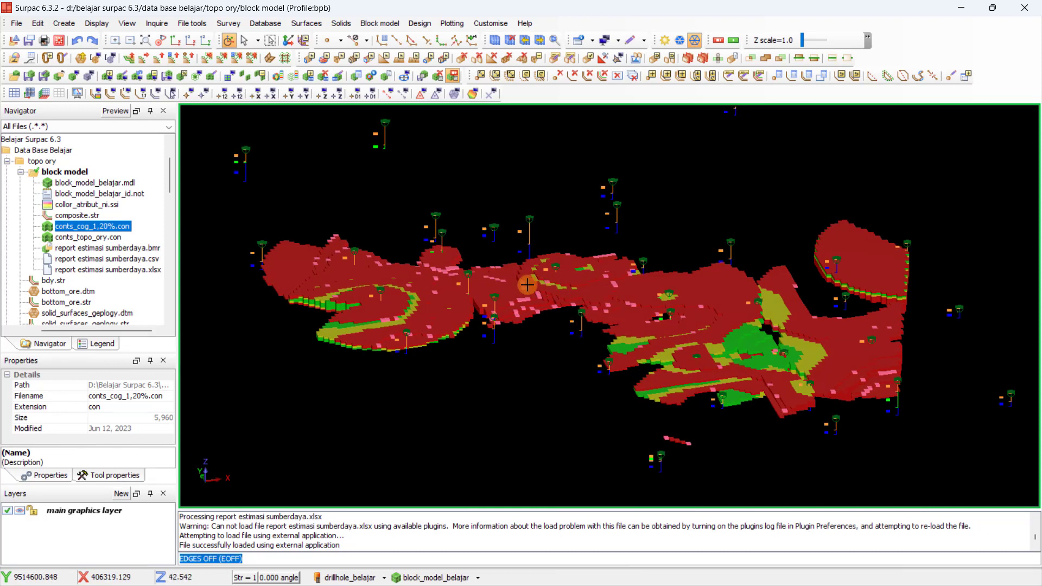